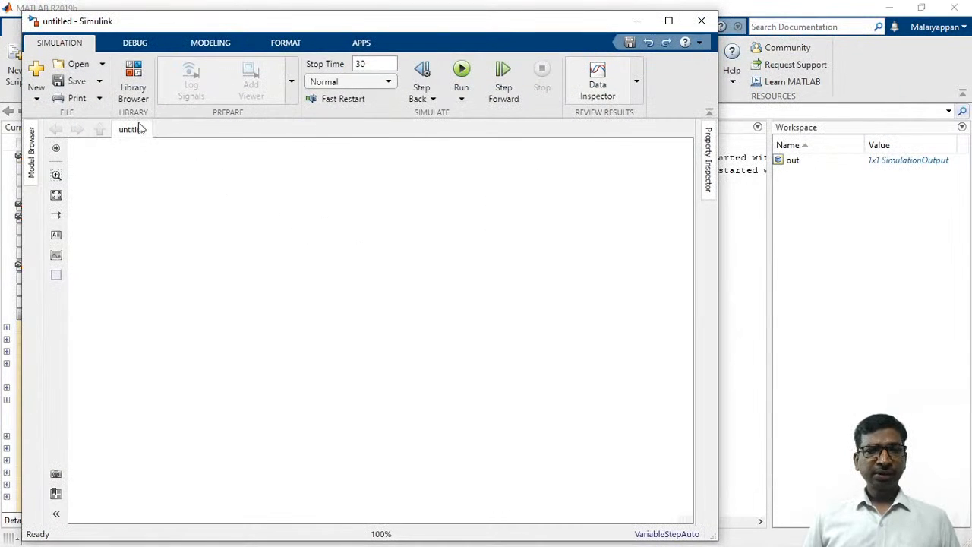
# Save the untitled model as DC_Test in the test folder on the Desktop
pyautogui.click(79, 85)
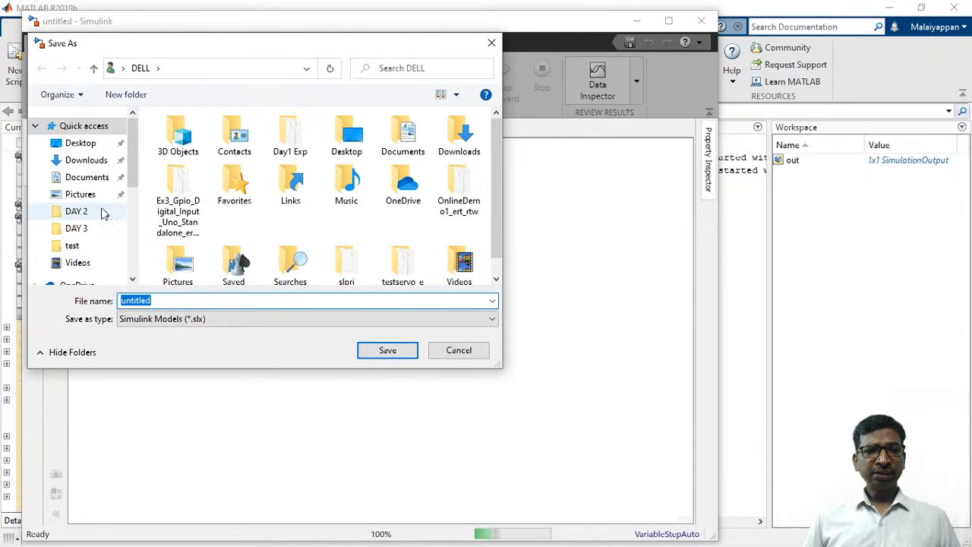
pyautogui.click(82, 143)
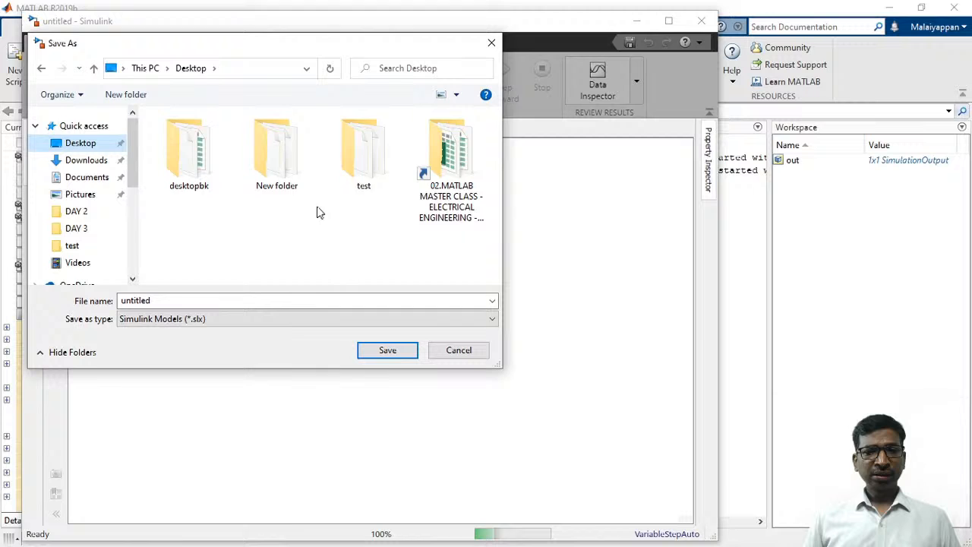
pyautogui.doubleClick(365, 161)
pyautogui.doubleClick(247, 304)
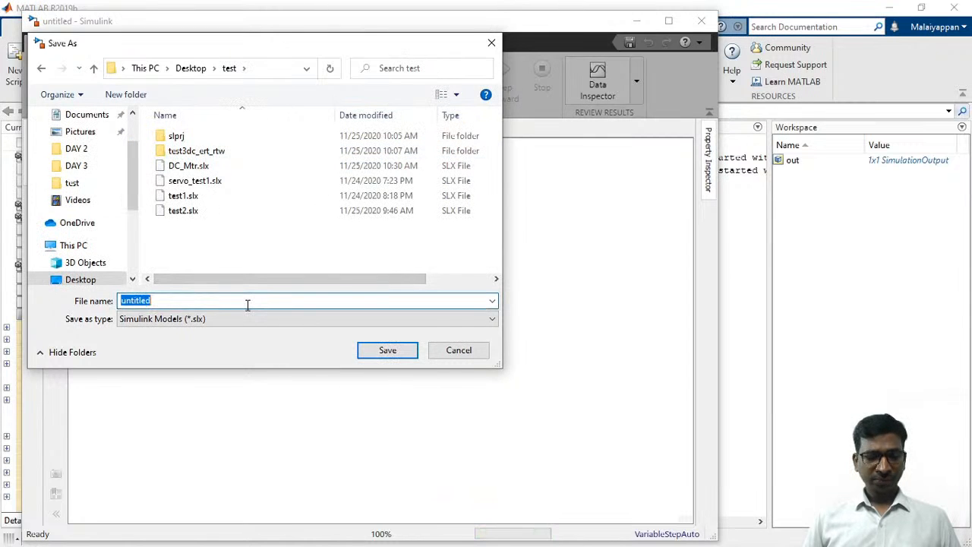
pyautogui.write('DC')
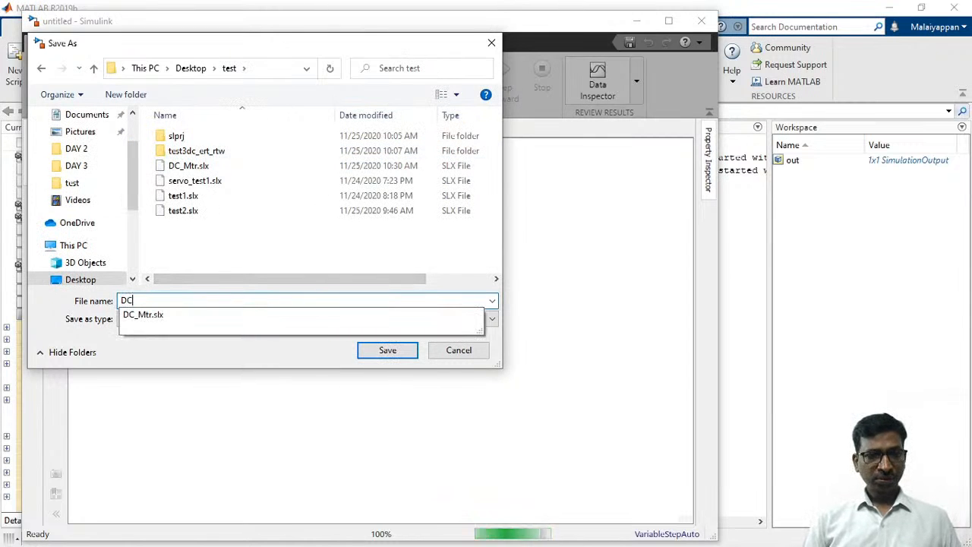
pyautogui.write('_Test')
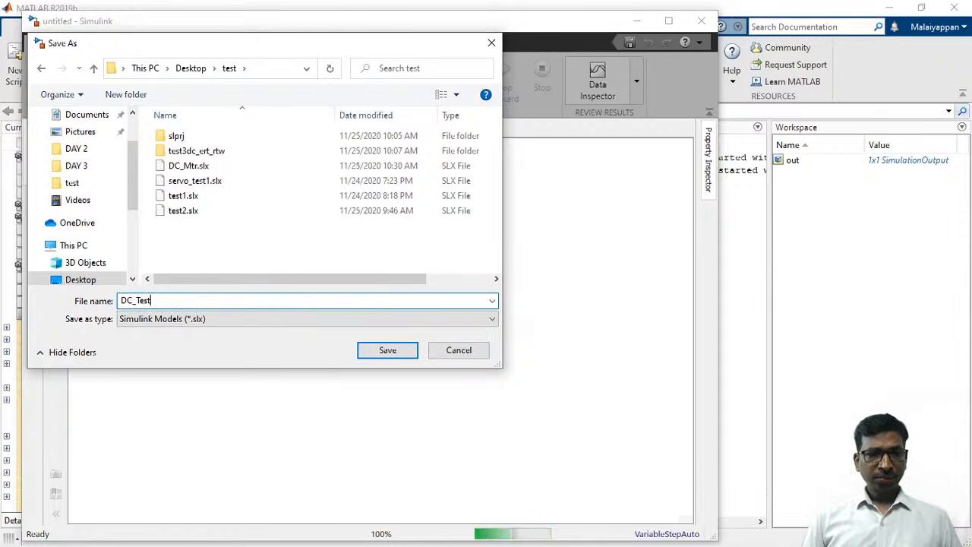
pyautogui.press('Return')
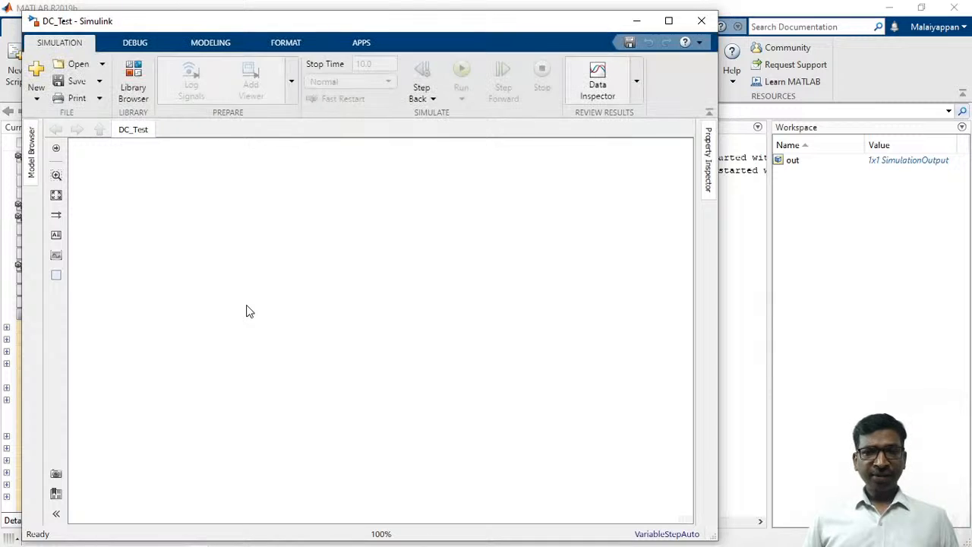
# Set MATLAB's current folder to Desktop\test, select DC_Test.slx there, and return to the Simulink model
pyautogui.click(737, 263)
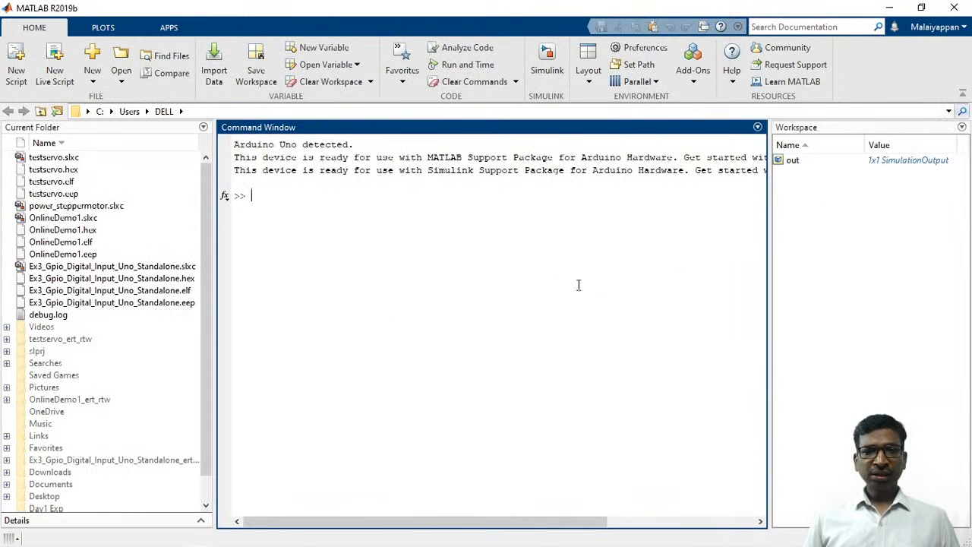
pyautogui.click(949, 111)
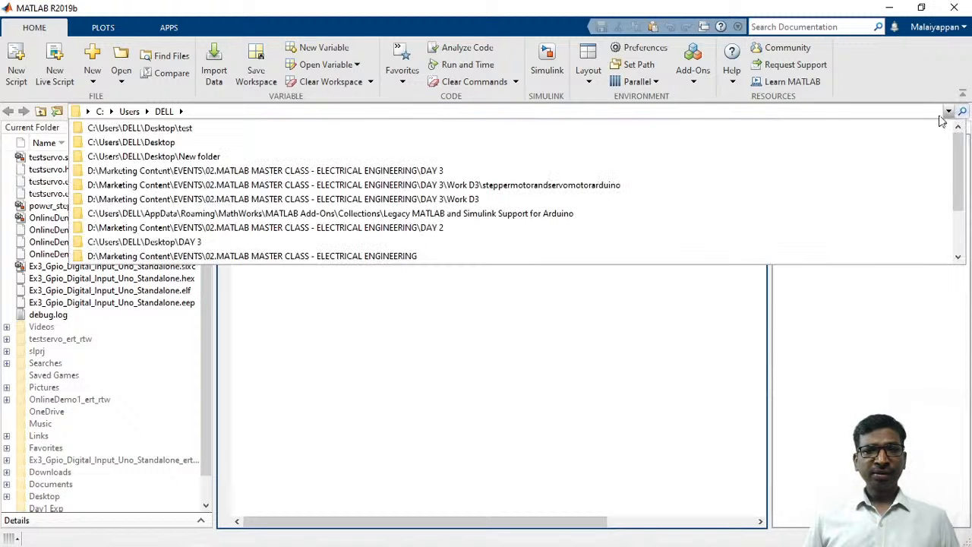
pyautogui.click(273, 128)
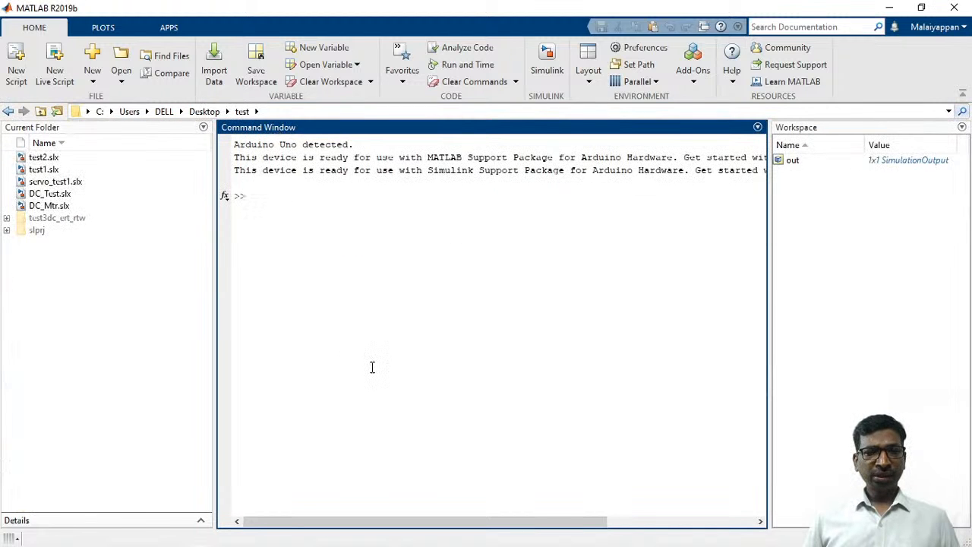
pyautogui.click(48, 194)
pyautogui.hotkey('alt', 'Tab')
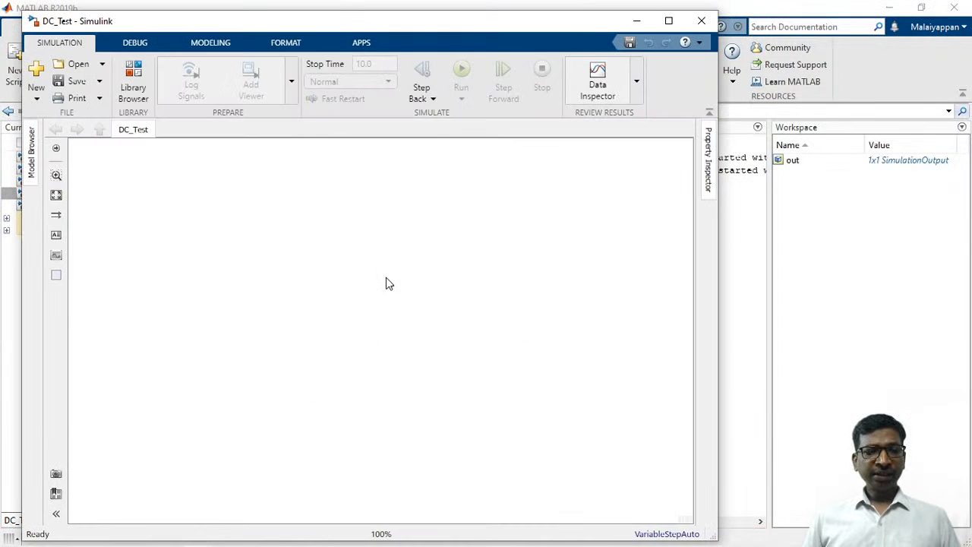
# Add an Arduino PWM block to the canvas and move it right to leave room for an input block
pyautogui.doubleClick(205, 215)
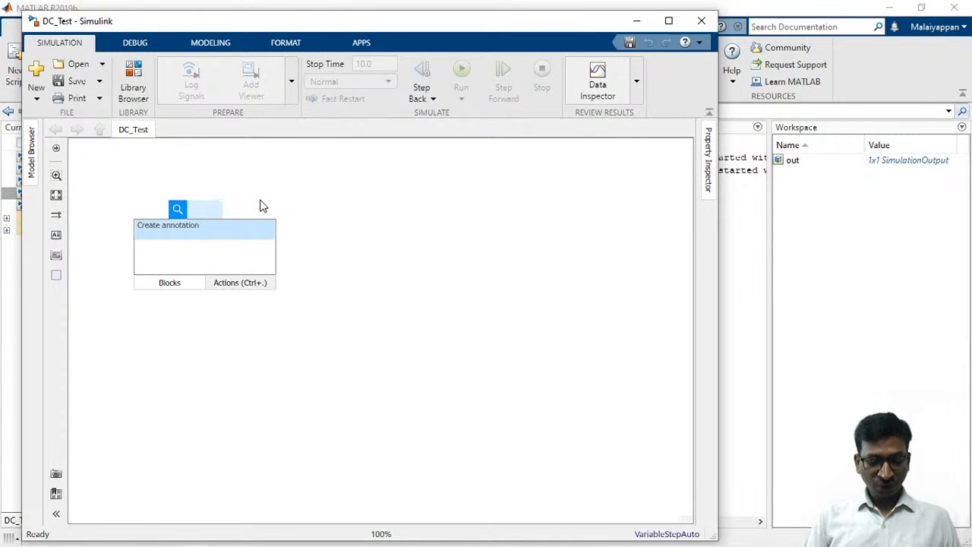
pyautogui.write('ardui')
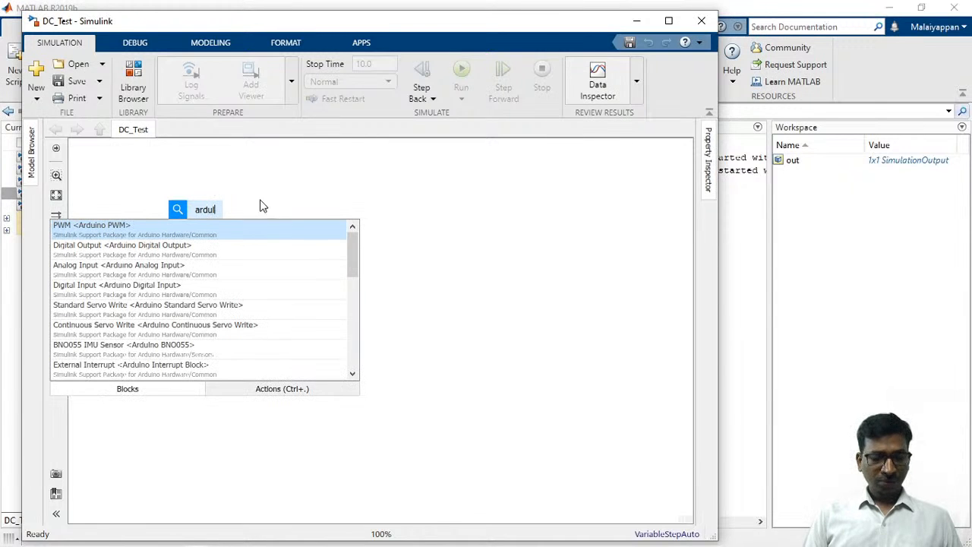
pyautogui.write('no')
pyautogui.press('Return')
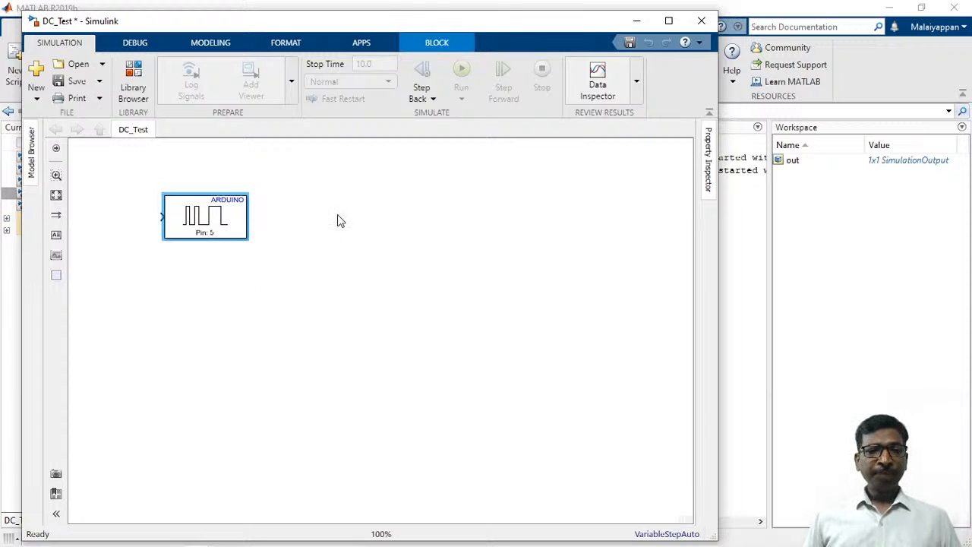
pyautogui.moveTo(215, 219); pyautogui.dragTo(339, 219)
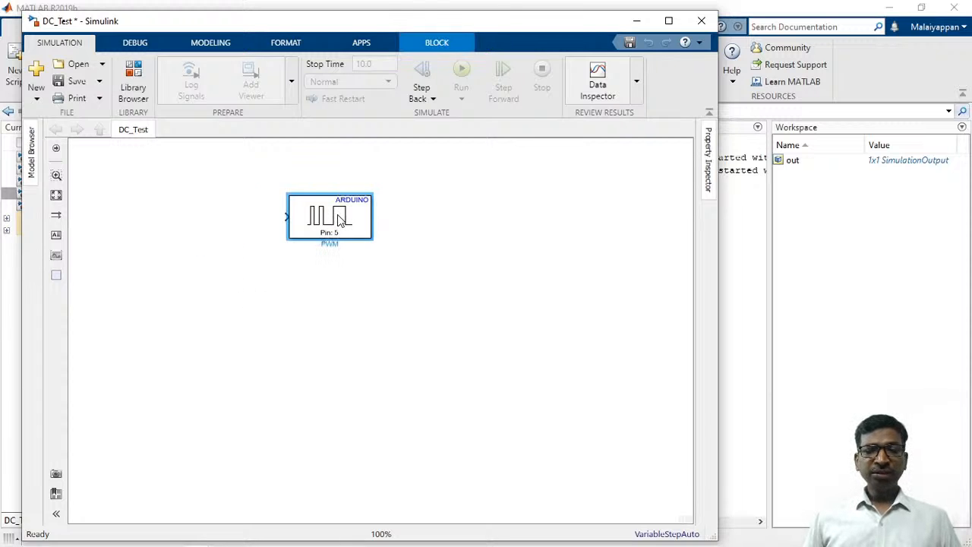
pyautogui.click(340, 302)
# Add a Constant block to the left of the PWM block
pyautogui.doubleClick(230, 220)
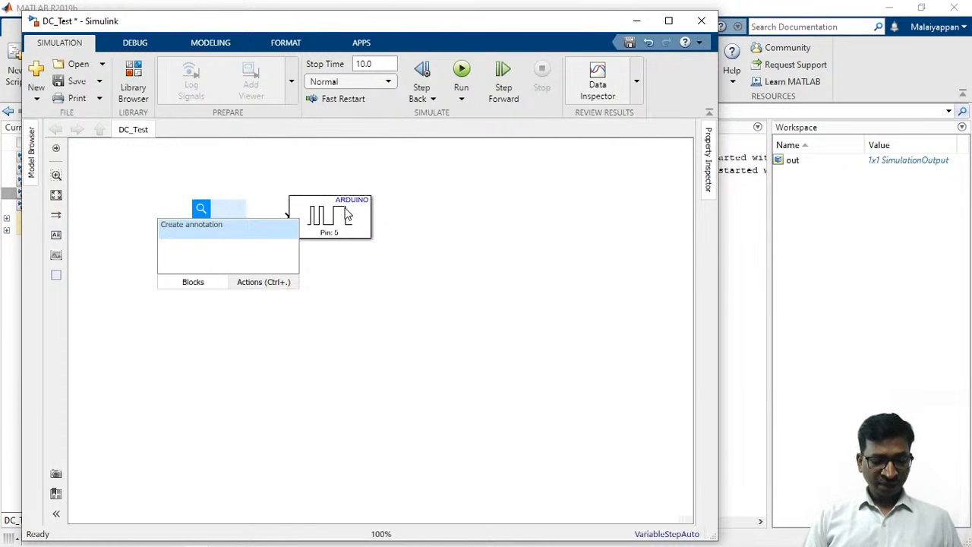
pyautogui.write('con')
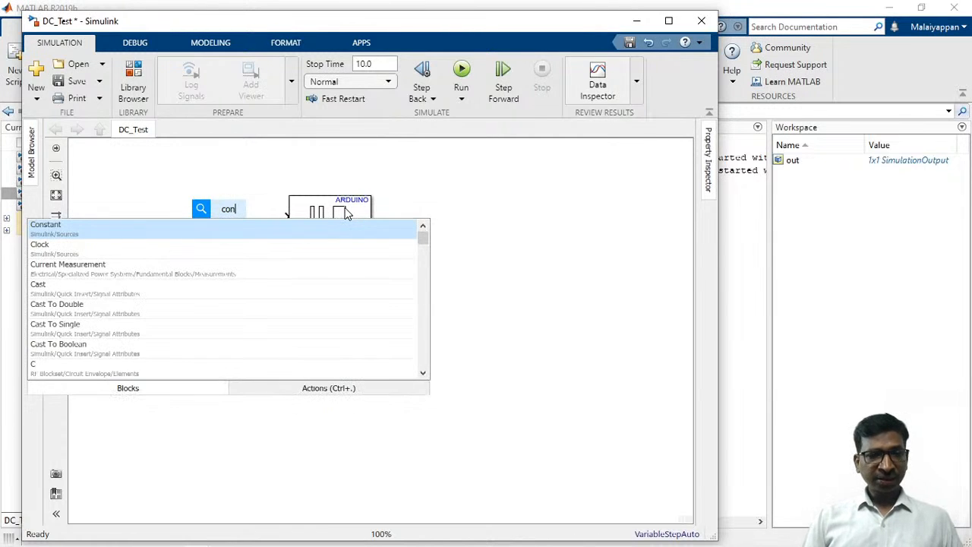
pyautogui.press('Return')
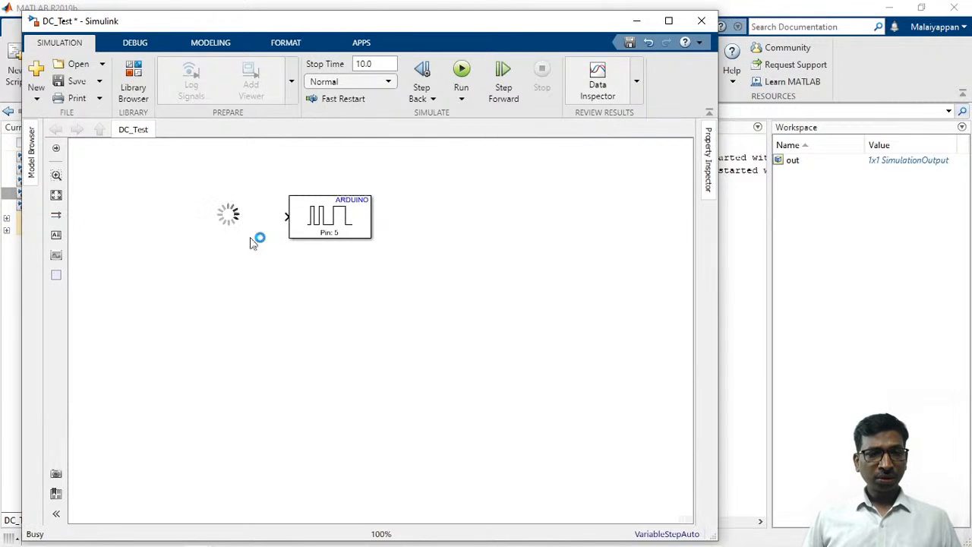
# Review the PWM block's parameters for its accepted input range and pin number, leaving them unchanged
pyautogui.click(338, 224)
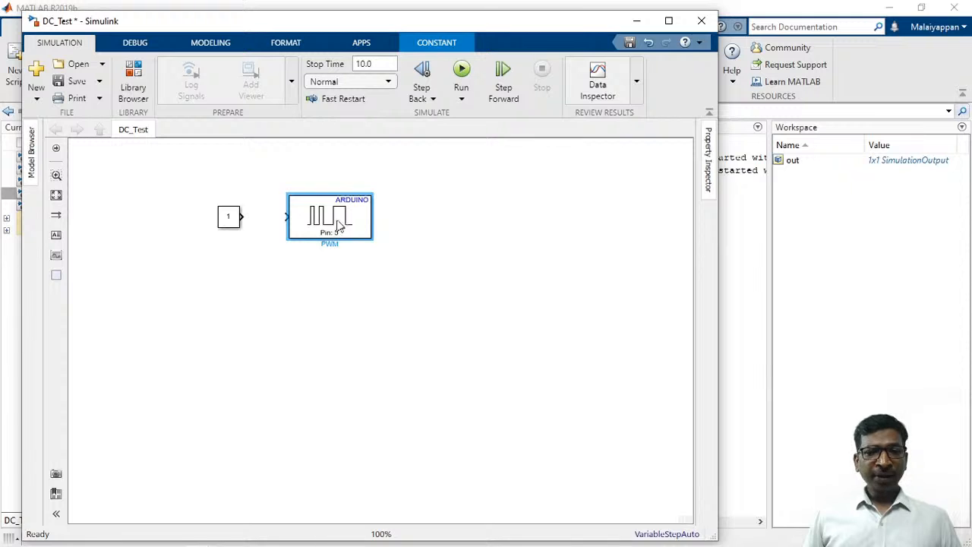
pyautogui.doubleClick(338, 225)
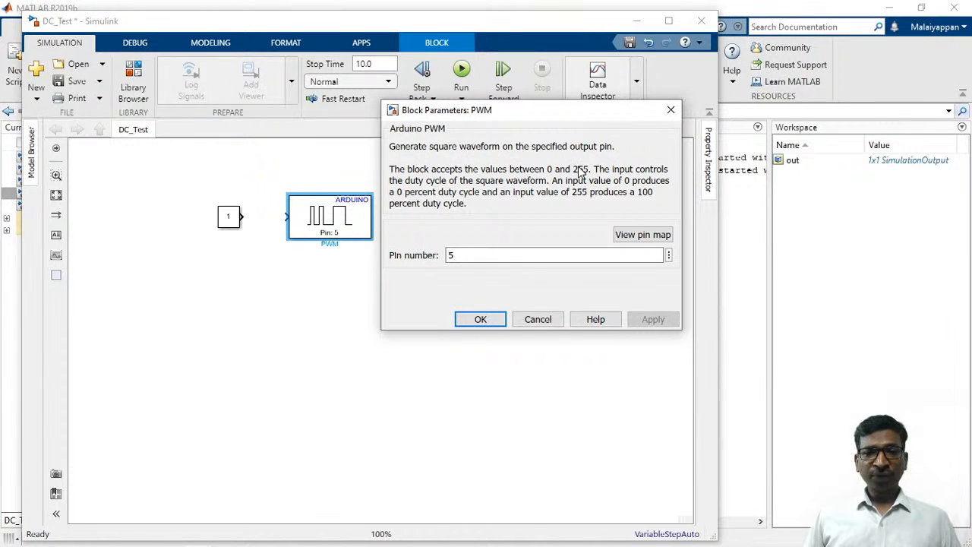
pyautogui.click(538, 319)
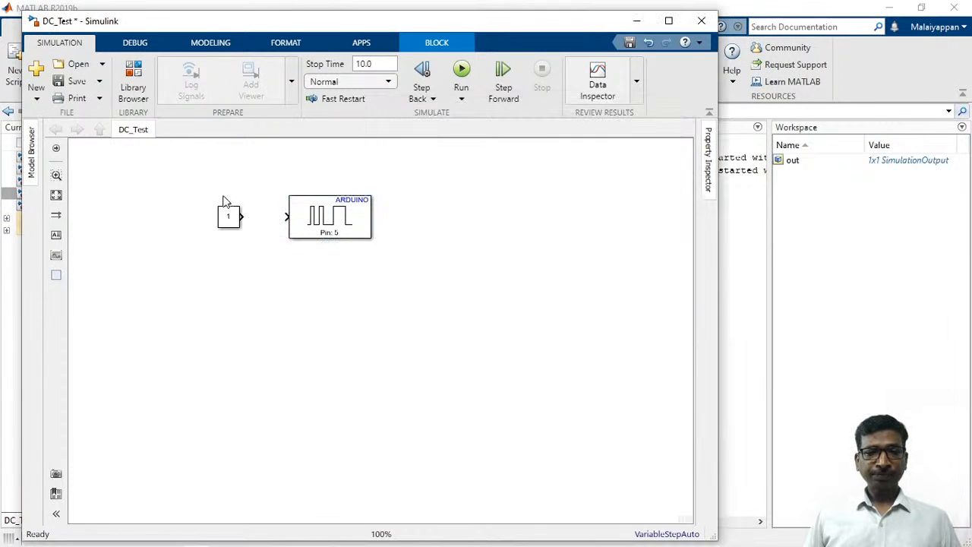
# Connect the Constant block's output to the PWM block's input and save the model
pyautogui.moveTo(242, 217); pyautogui.dragTo(279, 220)
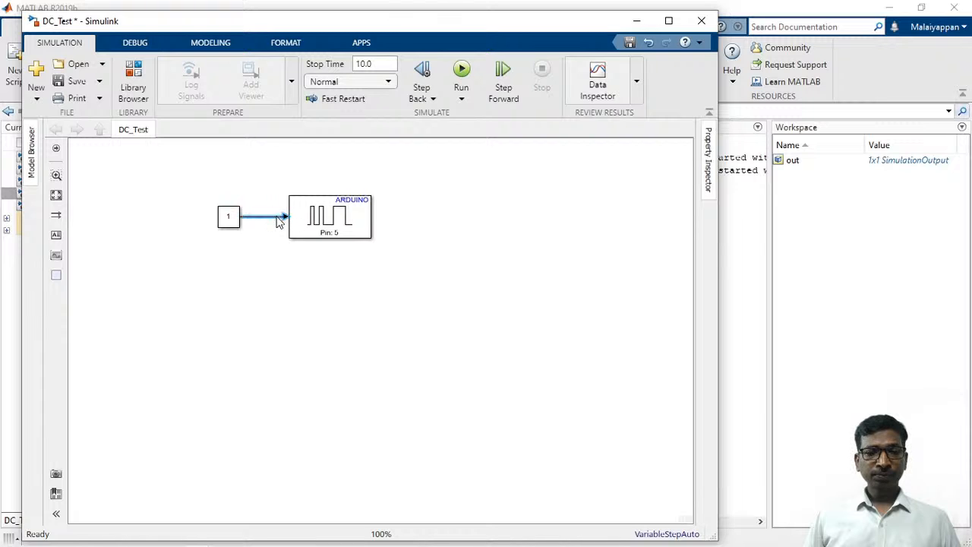
pyautogui.click(77, 82)
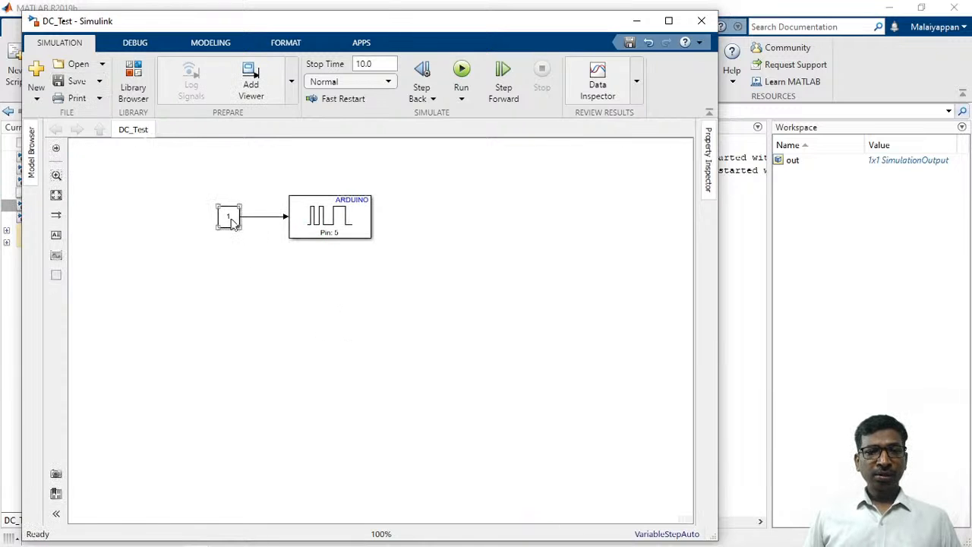
pyautogui.click(145, 69)
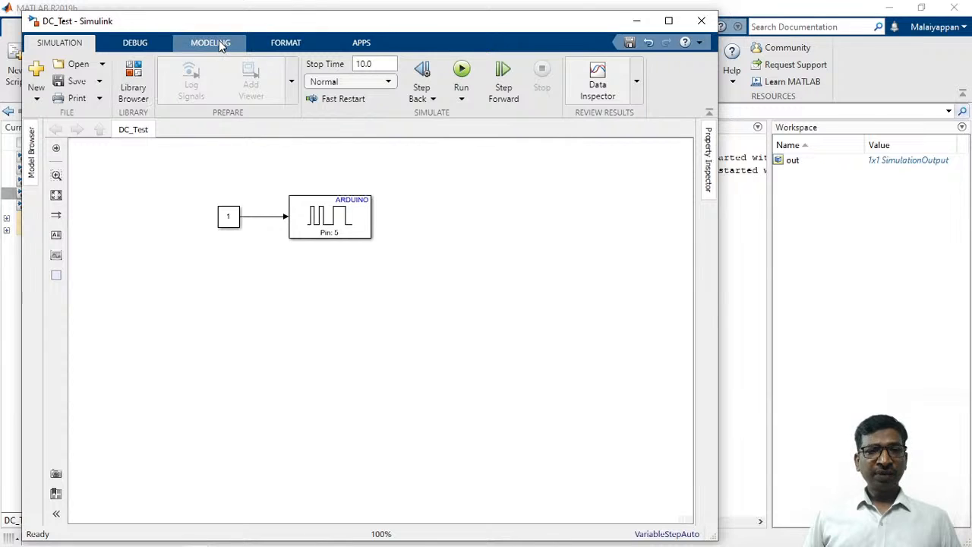
# Set the hardware board to Arduino Uno in the model's Hardware Implementation settings and apply the configuration
pyautogui.click(220, 41)
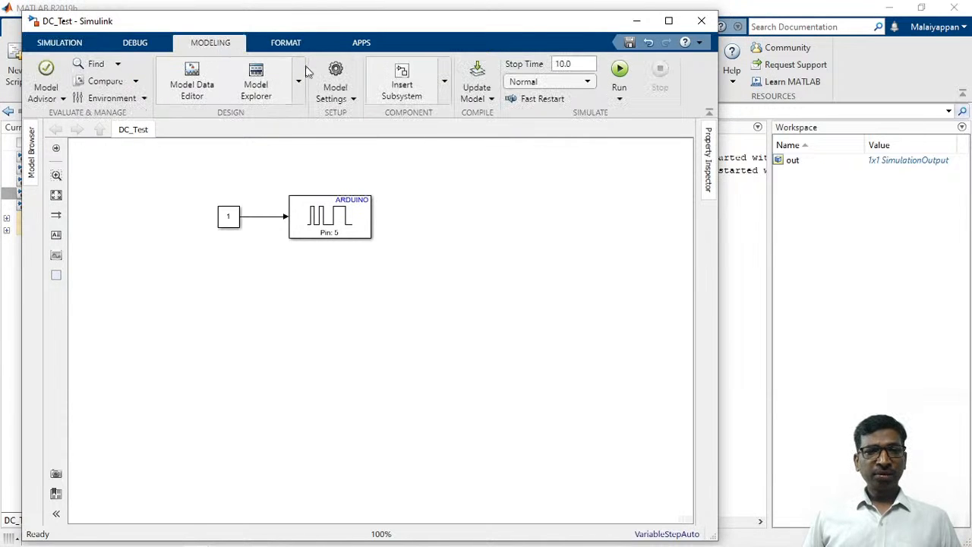
pyautogui.click(339, 70)
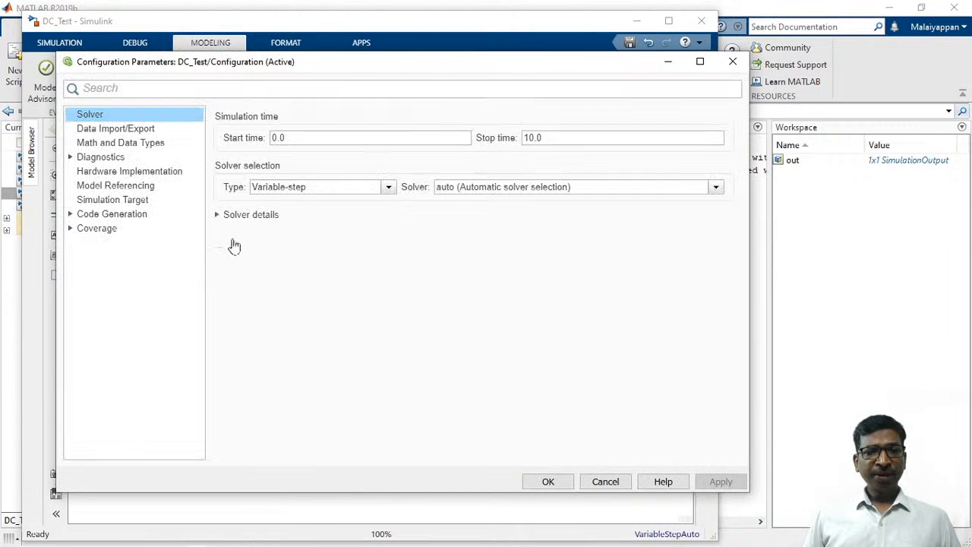
pyautogui.click(135, 173)
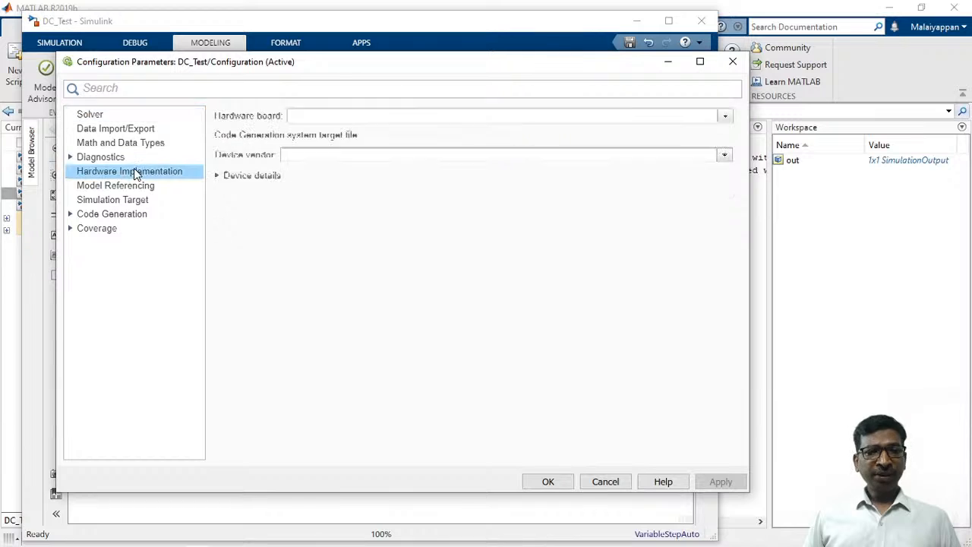
pyautogui.click(726, 118)
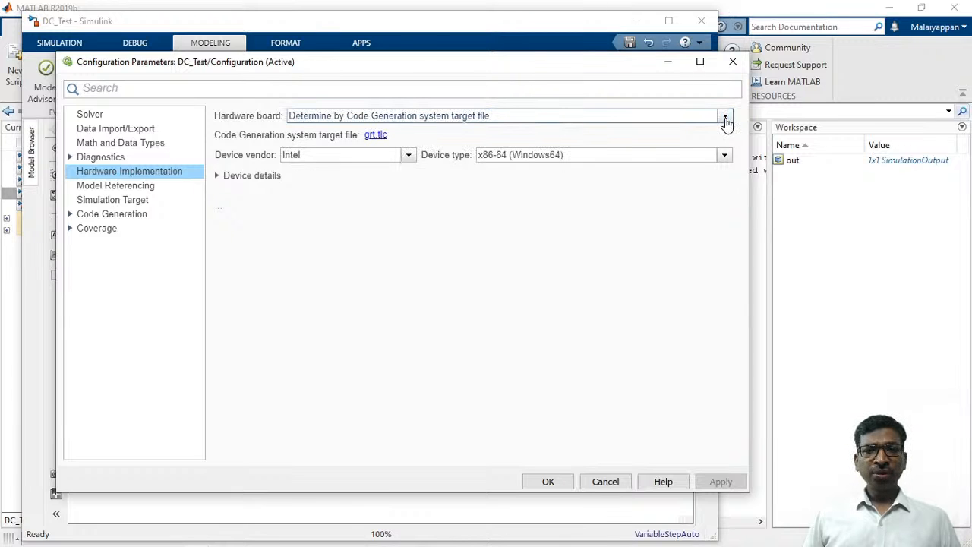
pyautogui.click(726, 119)
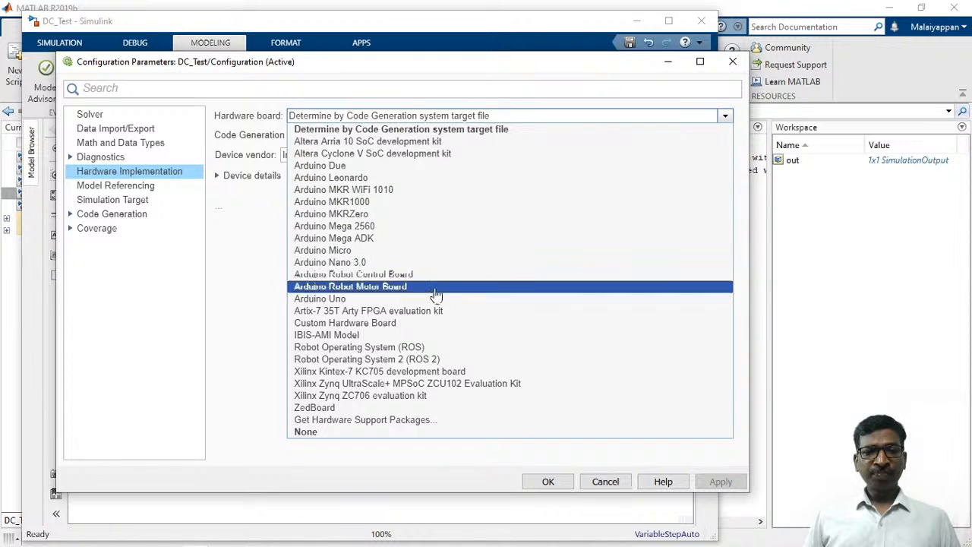
pyautogui.click(407, 301)
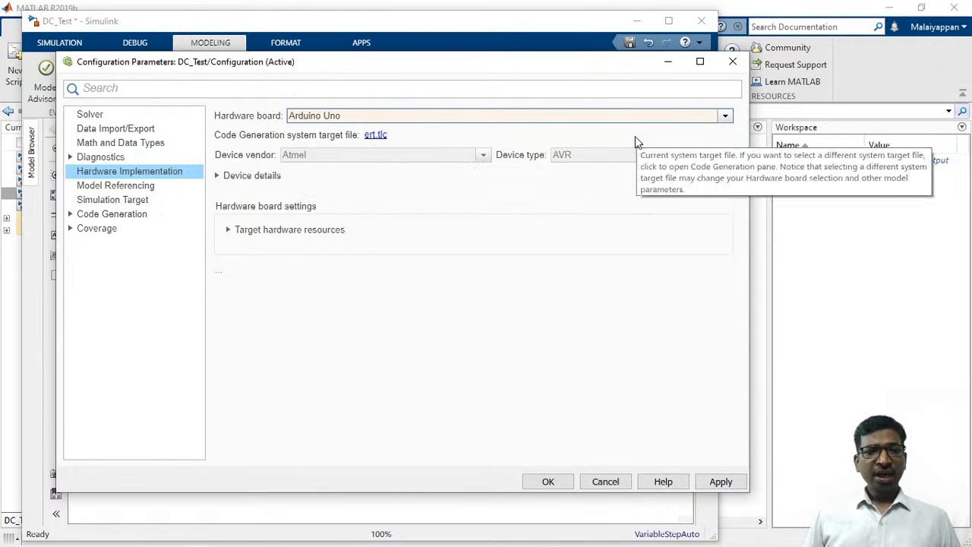
pyautogui.click(718, 481)
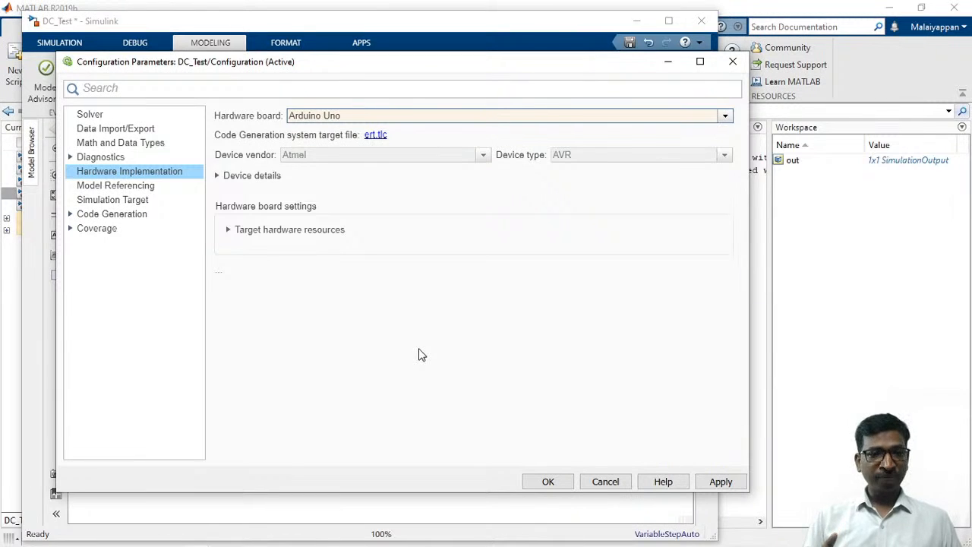
pyautogui.click(712, 477)
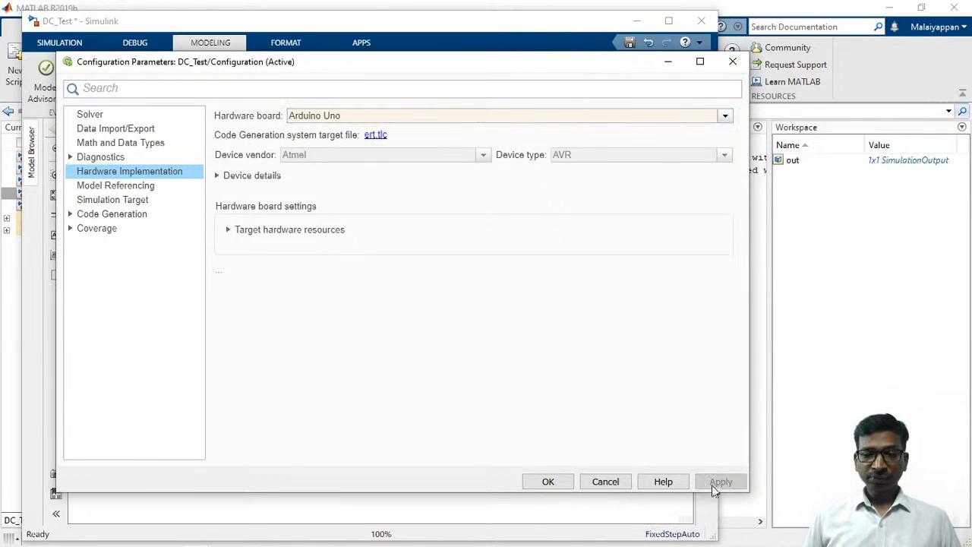
pyautogui.click(547, 483)
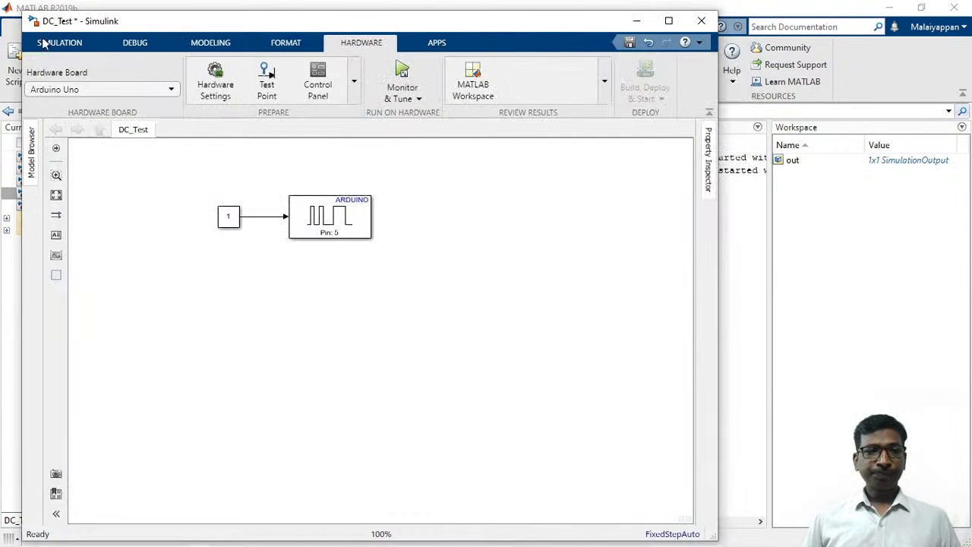
# Save the DC_Test model with its new hardware configuration
pyautogui.click(48, 43)
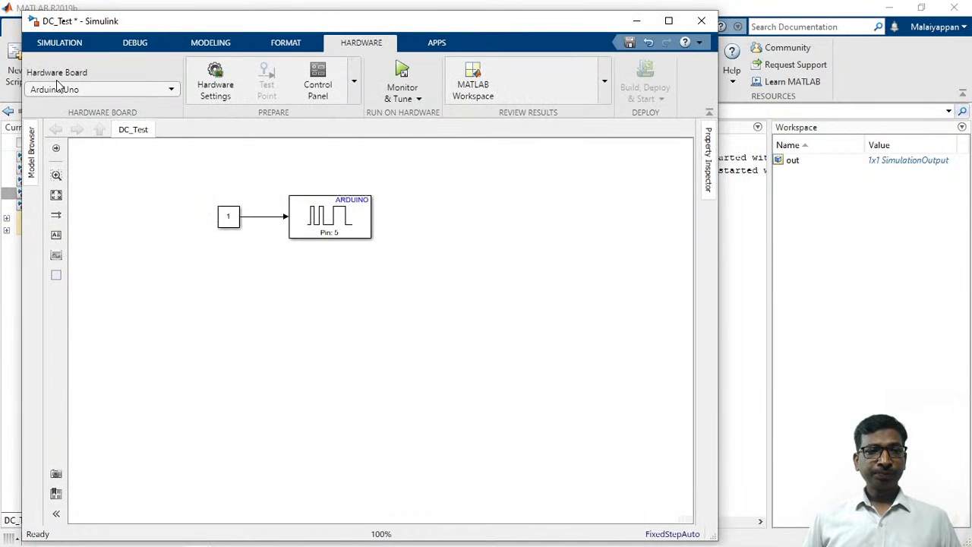
pyautogui.click(63, 46)
pyautogui.click(76, 82)
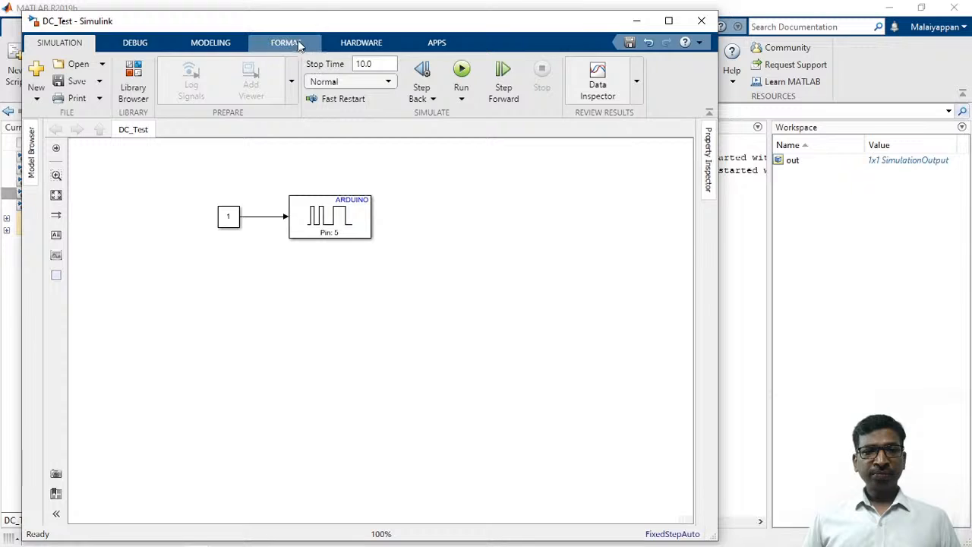
# Set the simulation stop time to inf and save the DC_Test model
pyautogui.click(384, 63)
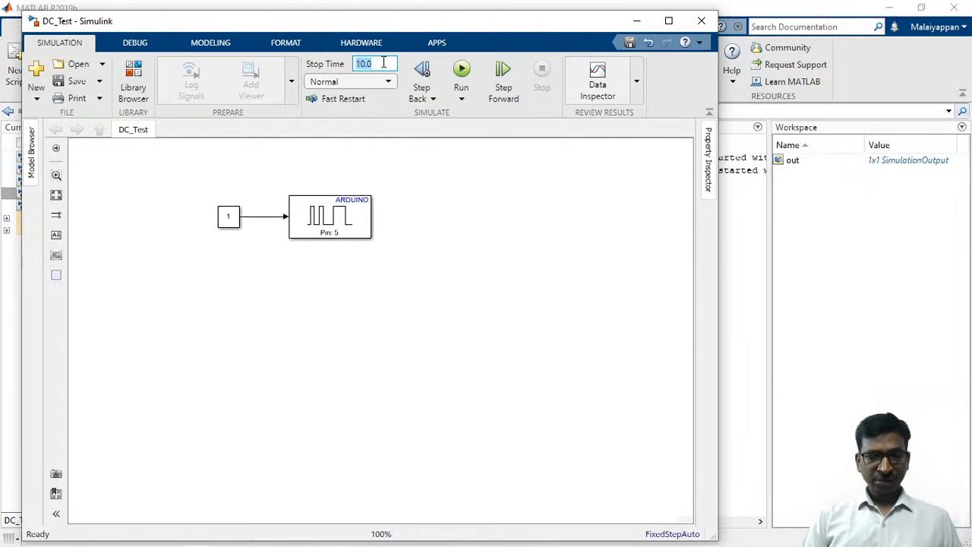
pyautogui.write('i')
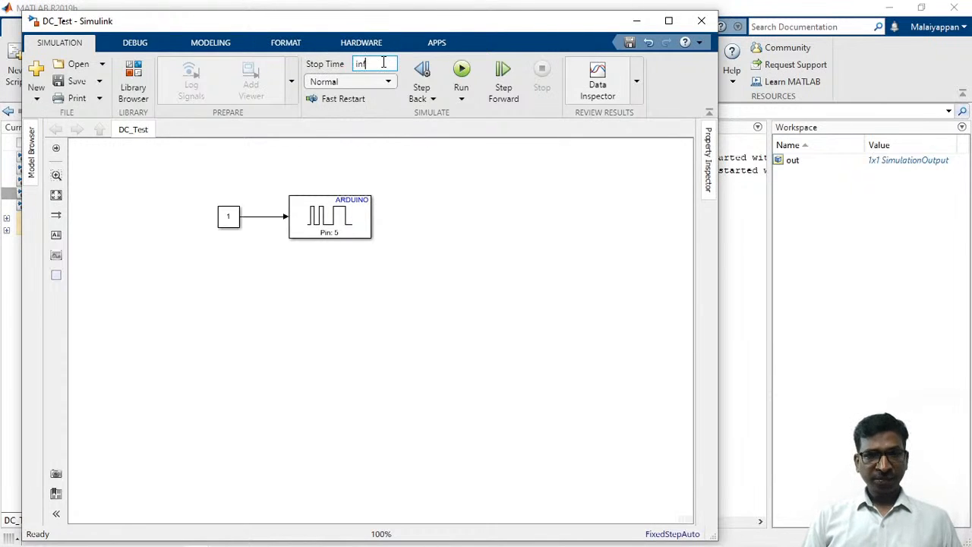
pyautogui.write('nf')
pyautogui.click(77, 82)
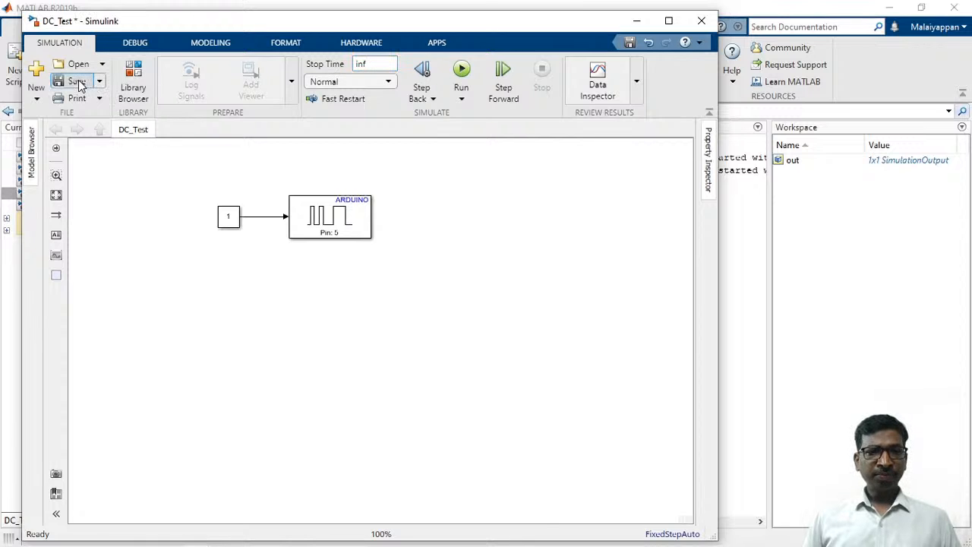
pyautogui.click(235, 224)
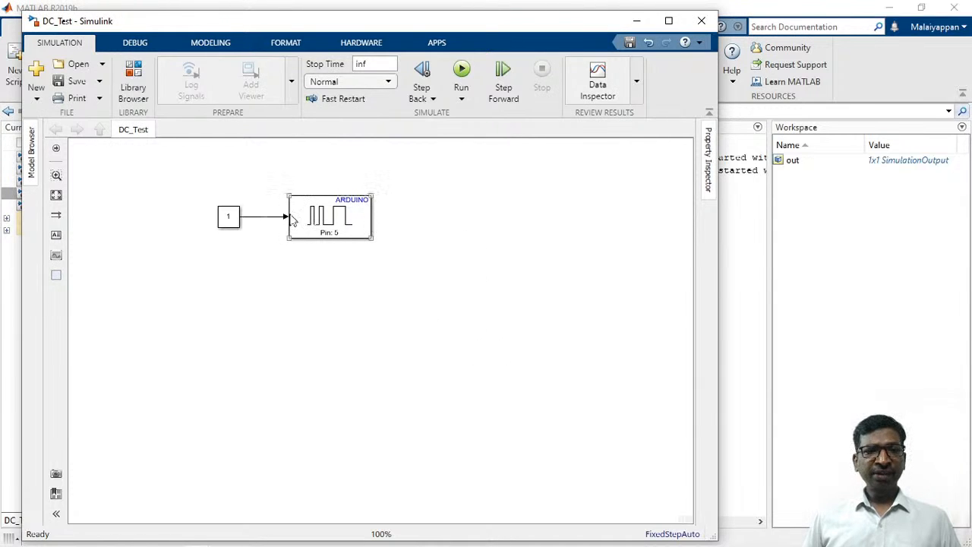
pyautogui.click(76, 82)
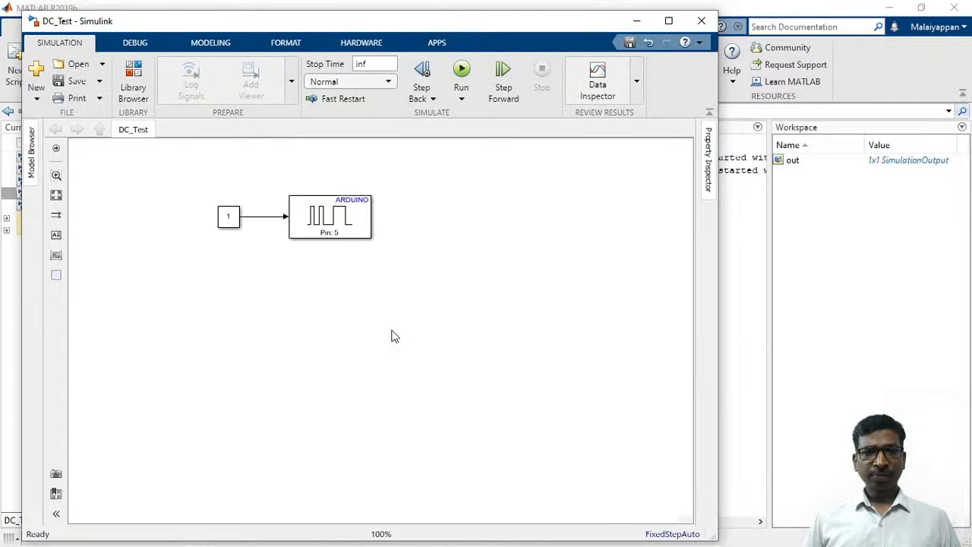
# Run the simulation and set the Constant block's value to 150 while the model is running
pyautogui.click(463, 73)
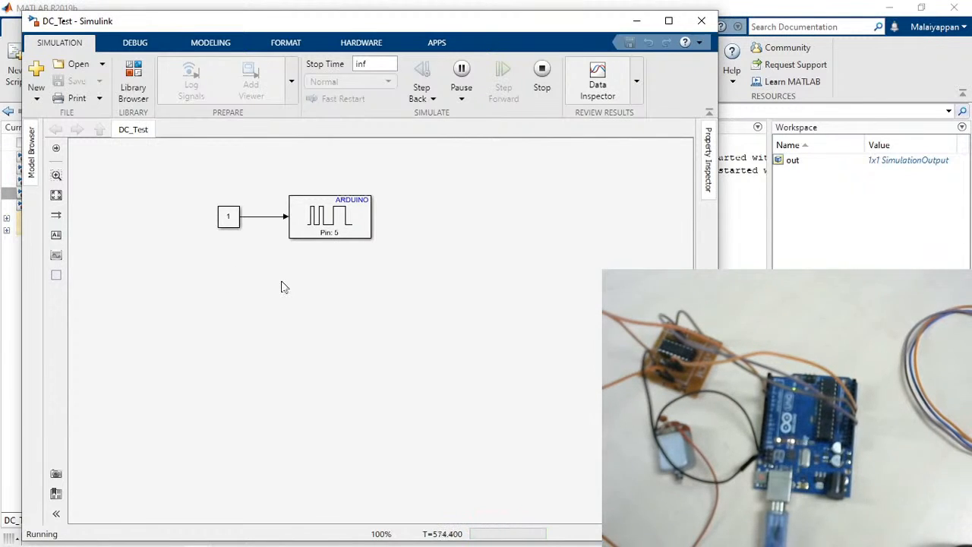
pyautogui.doubleClick(227, 218)
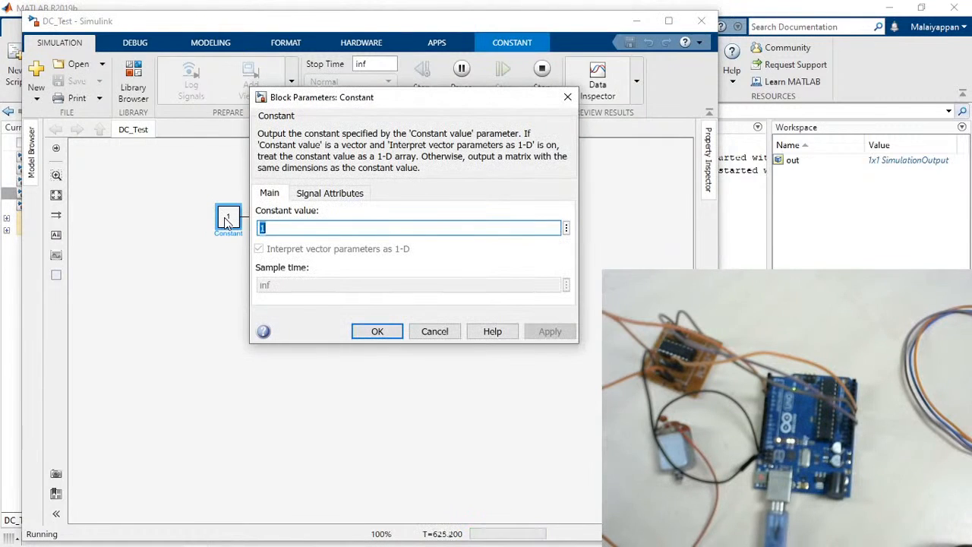
pyautogui.write('1')
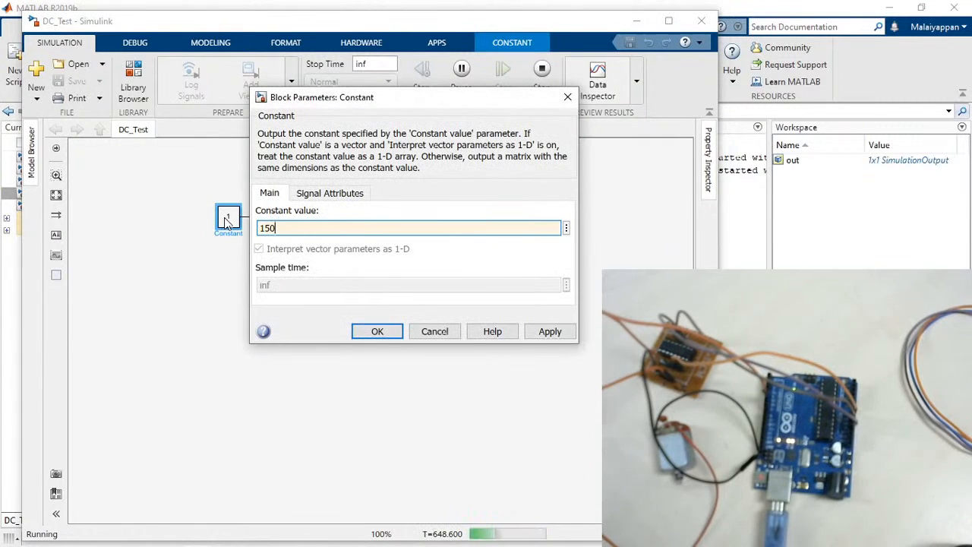
pyautogui.press('Return')
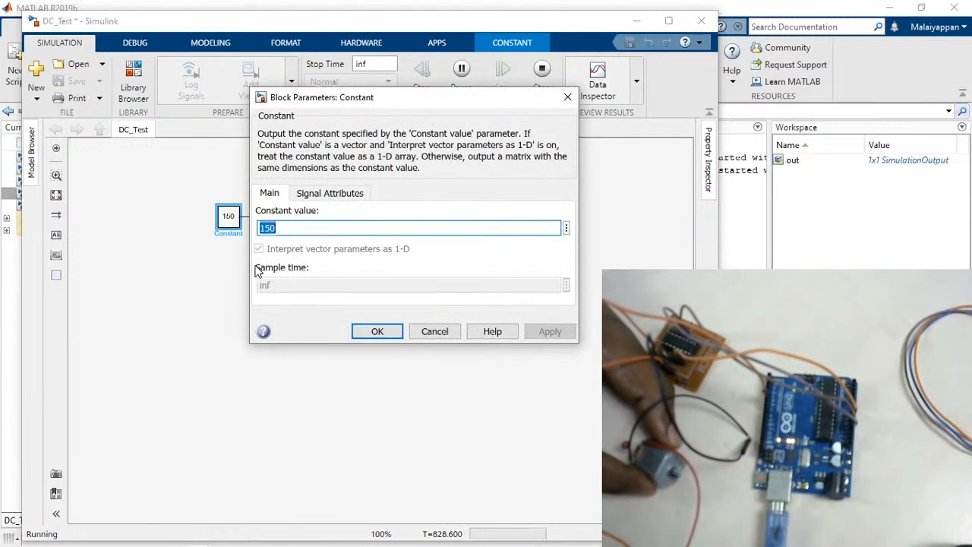
# Raise the Constant block's value to 200 and then to 255 during the running simulation
pyautogui.write('200')
pyautogui.press('Return')
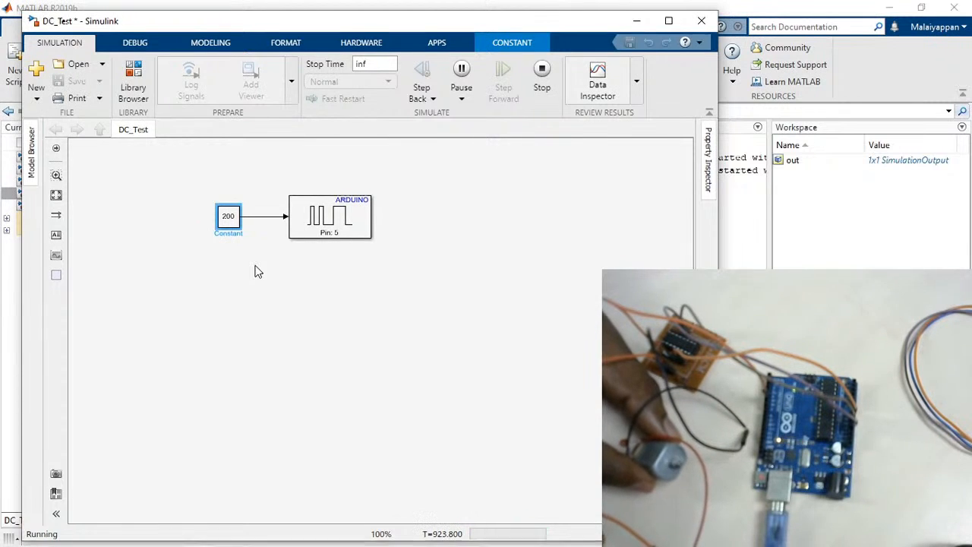
pyautogui.press('Return')
pyautogui.write('255')
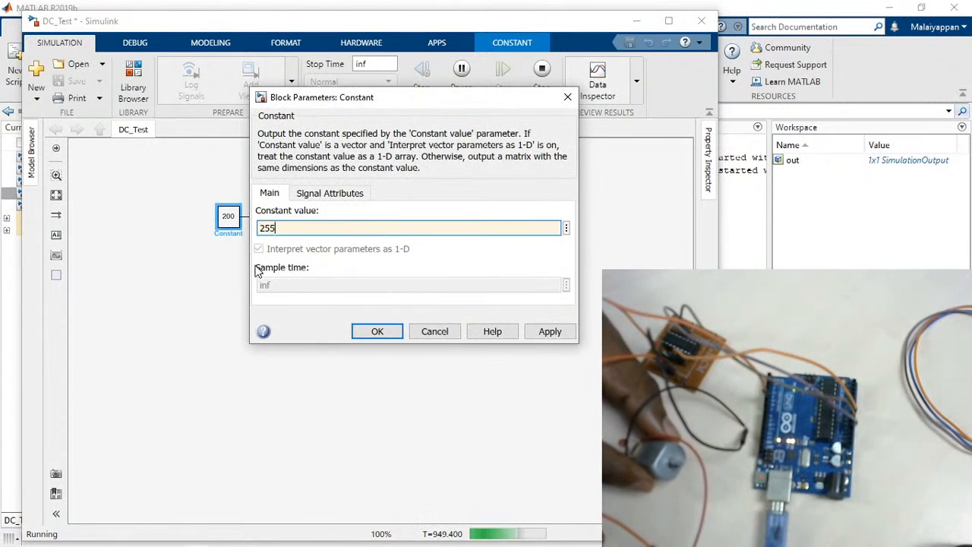
pyautogui.press('Return')
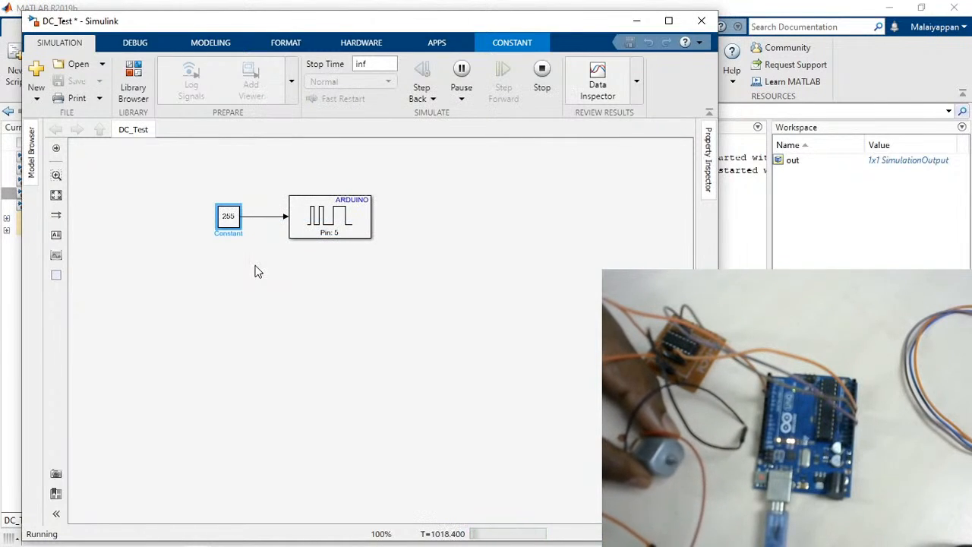
# Lower the Constant block's value to 100 and then to 50 during the running simulation
pyautogui.press('Return')
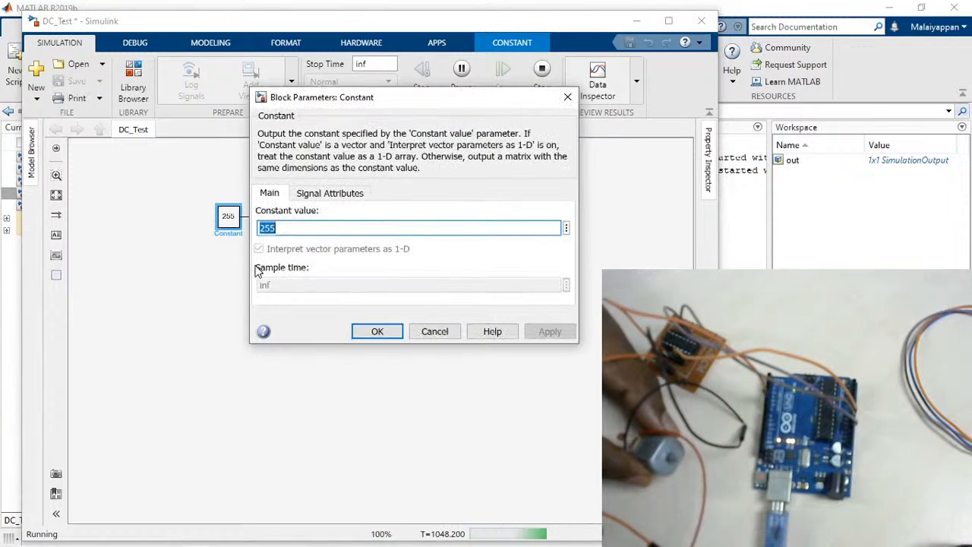
pyautogui.write('1')
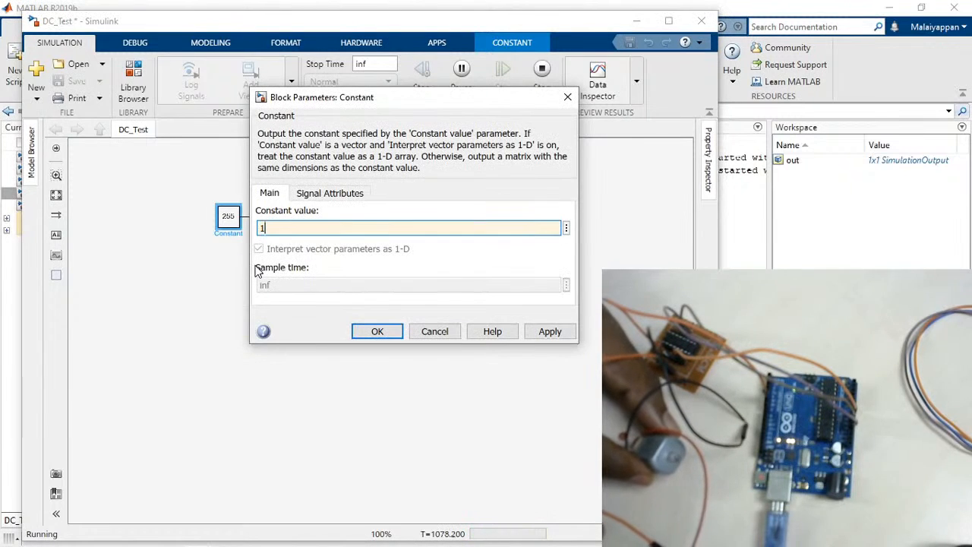
pyautogui.write('00')
pyautogui.press('Return')
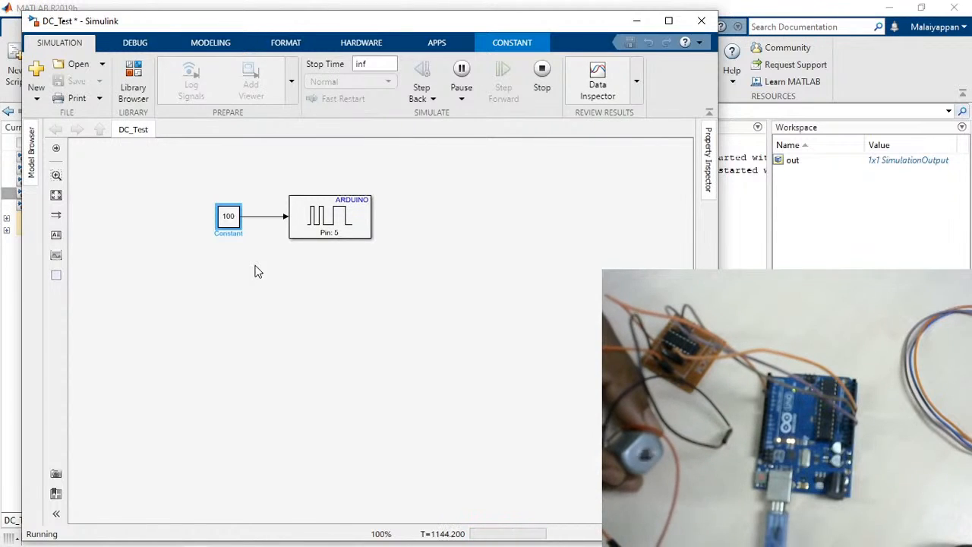
pyautogui.press('Return')
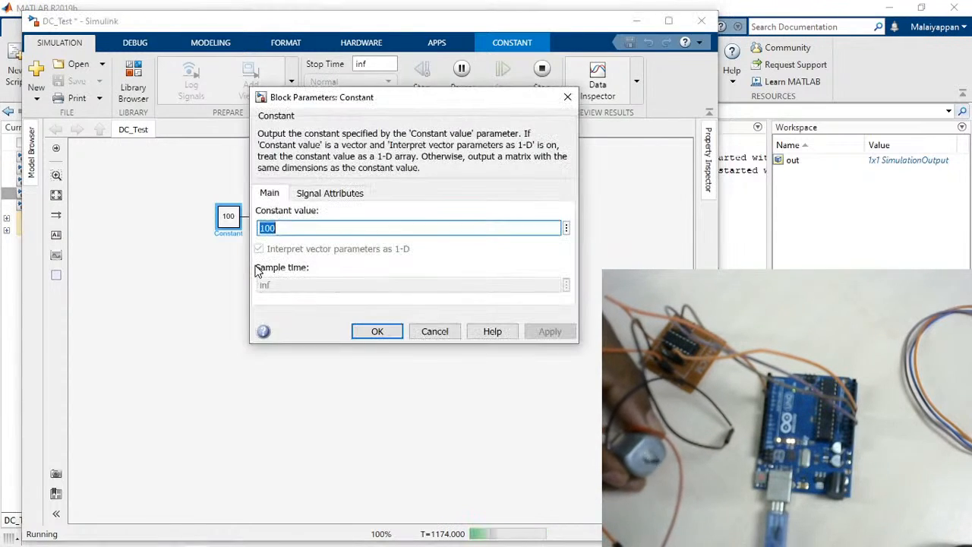
pyautogui.write('50')
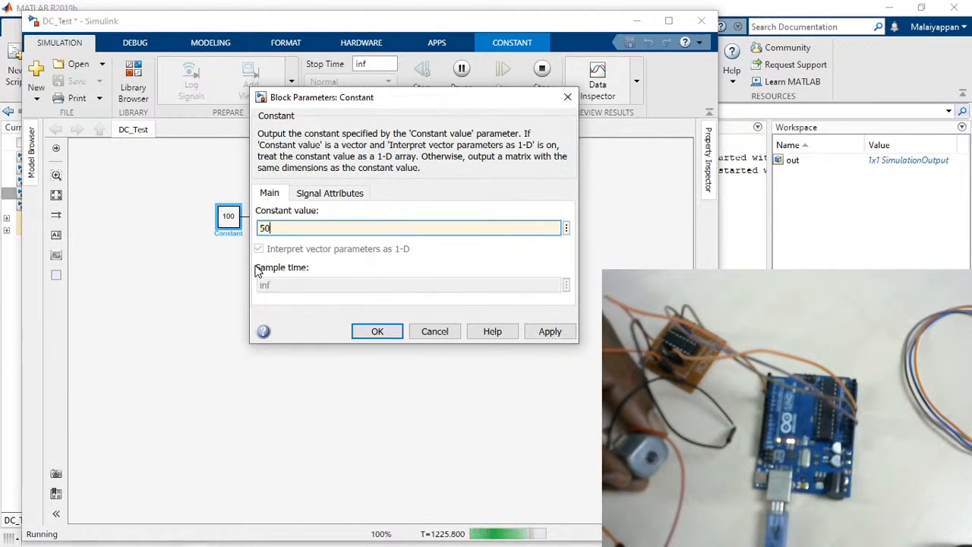
pyautogui.press('Return')
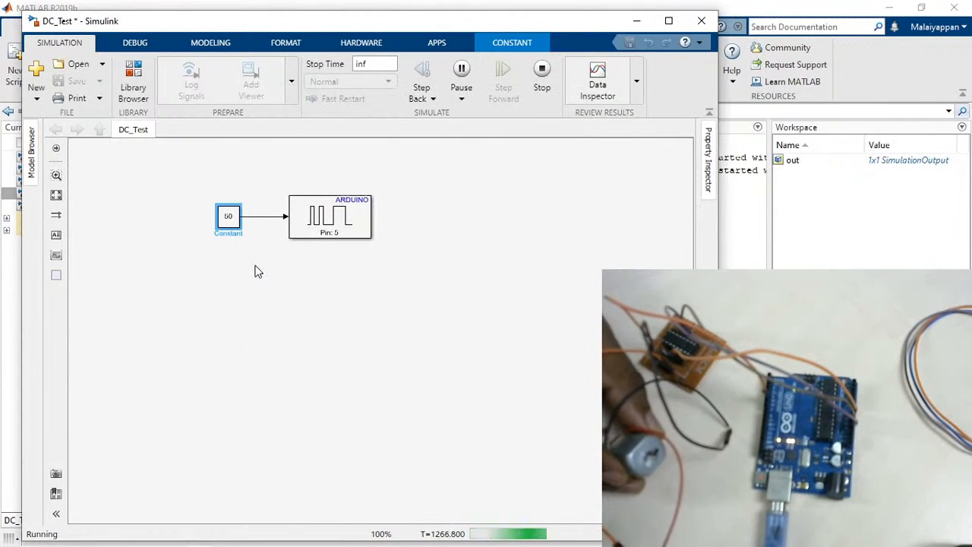
# Set the Constant block's value to 90 in the running model
pyautogui.press('Return')
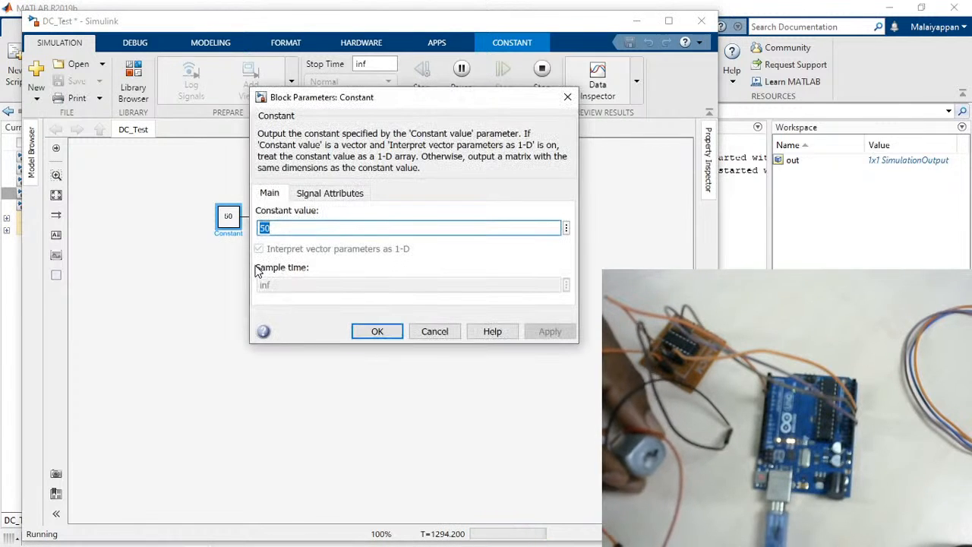
pyautogui.write('90')
pyautogui.press('Return')
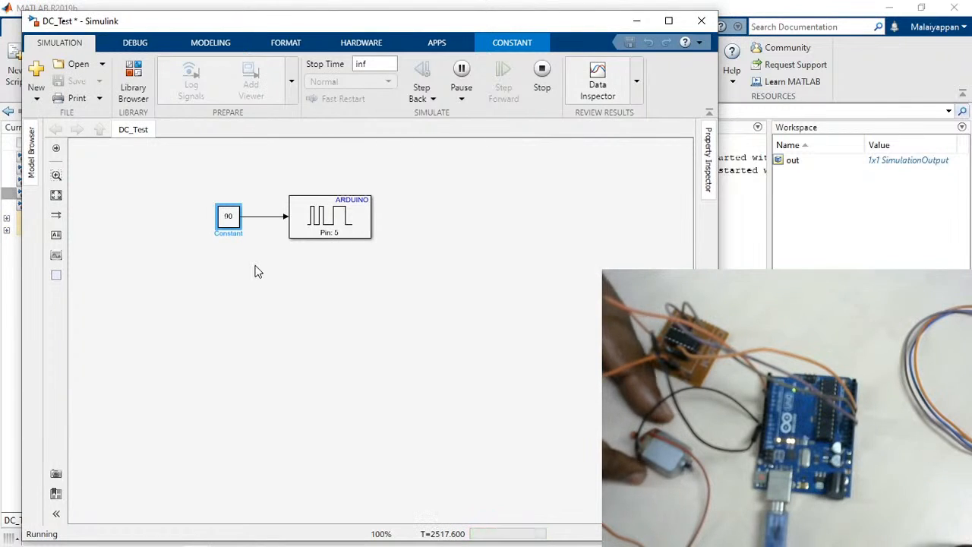
# Set the Constant block's value back to 255 in the running model and deselect the block
pyautogui.press('Return')
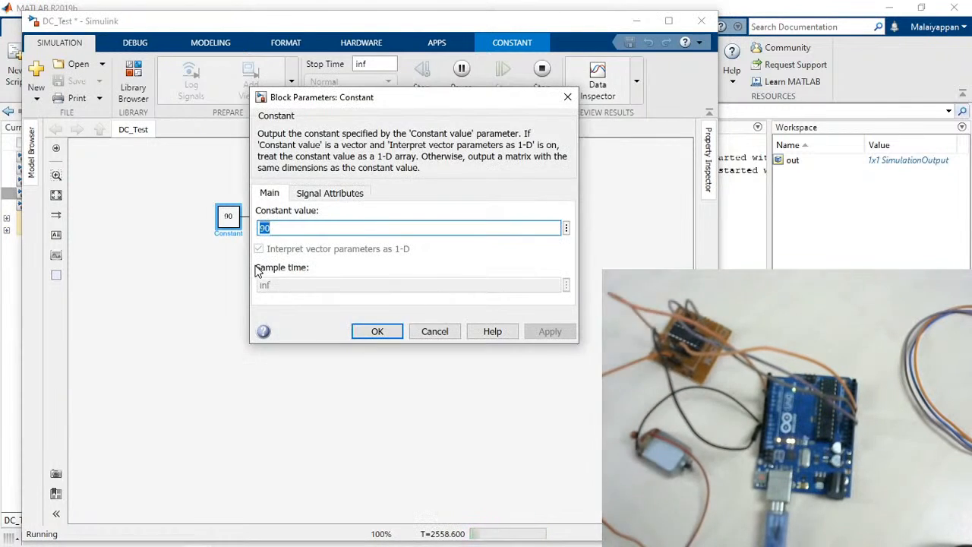
pyautogui.write('255')
pyautogui.press('Return')
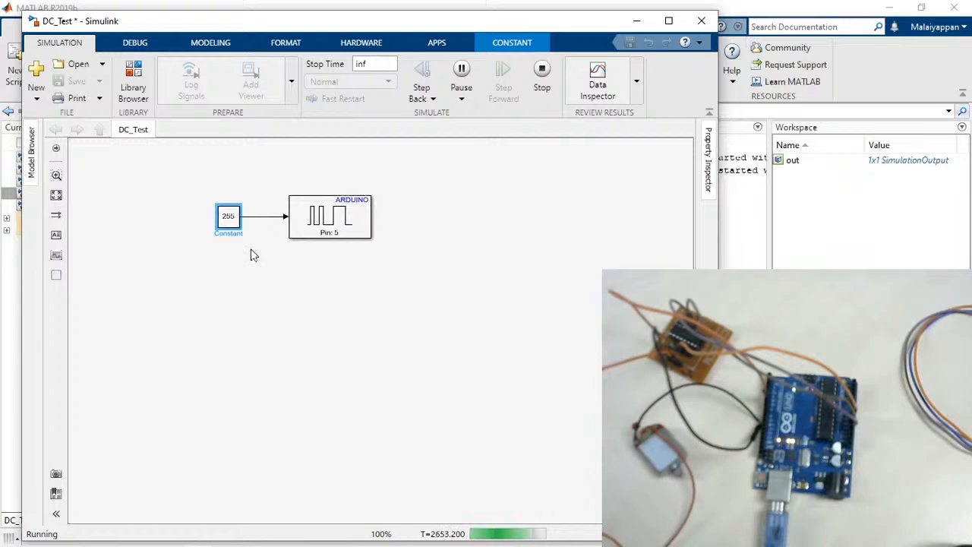
pyautogui.click(495, 211)
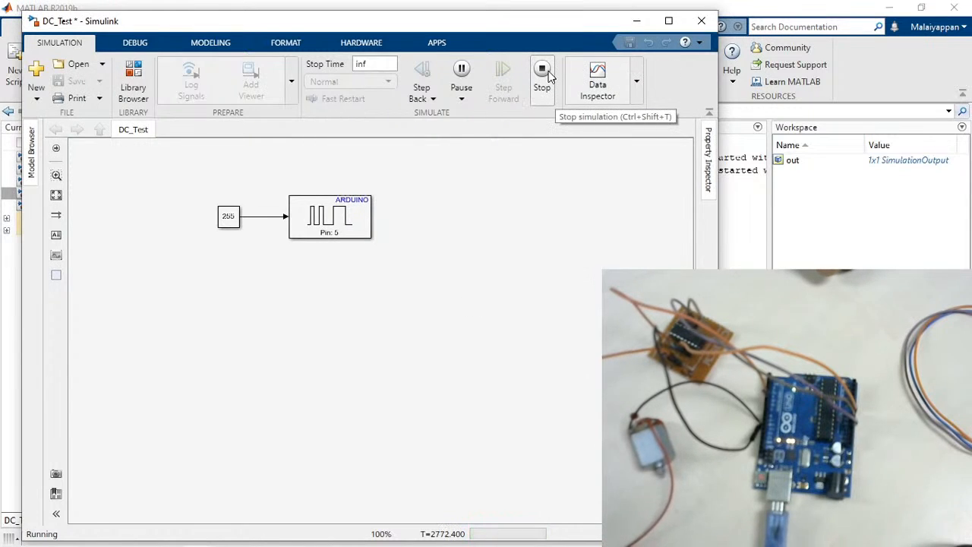
# Switch to Chrome and bring up the Pantech Solutions page about the IoT-based smart door
pyautogui.hotkey('alt', 'Tab')
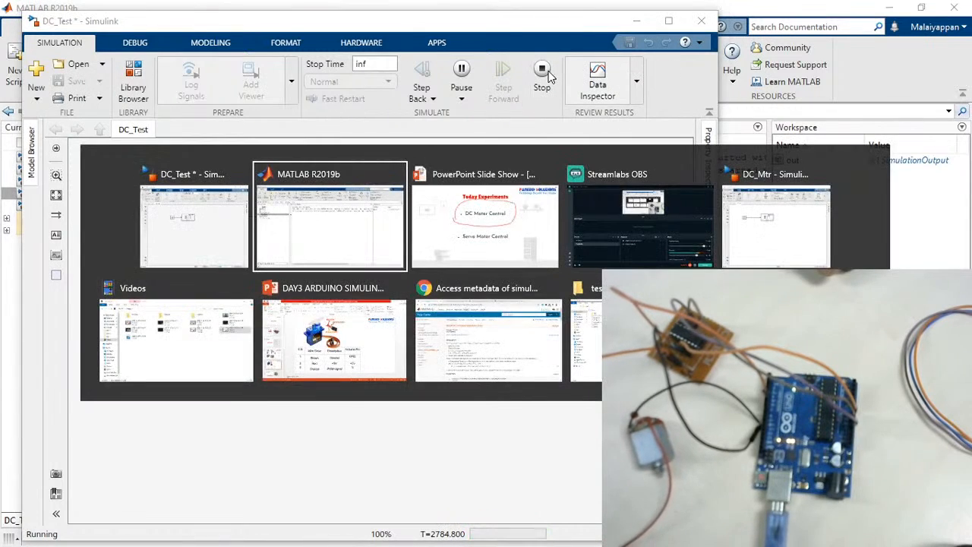
pyautogui.click(462, 323)
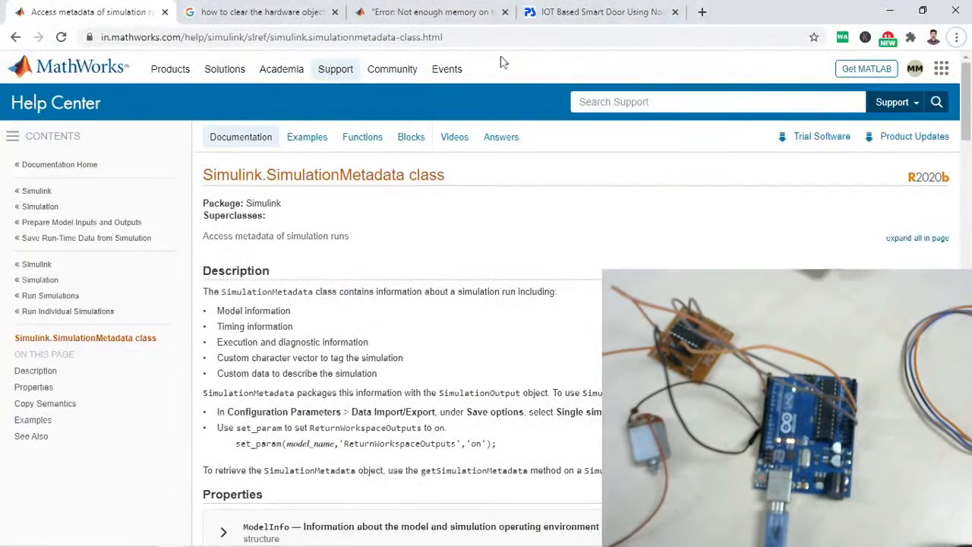
pyautogui.click(602, 13)
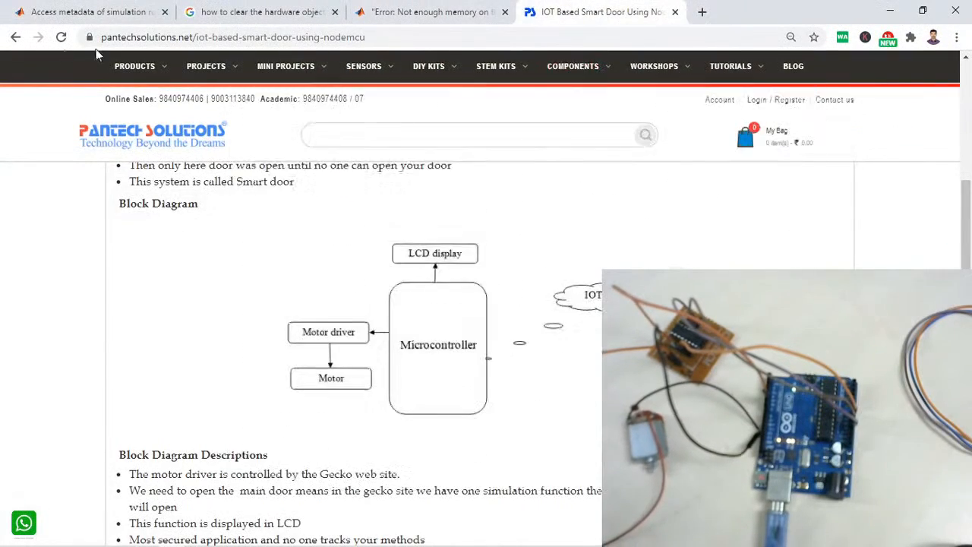
# Open the Power Electronics & Drives product category in a new tab and look through its motor control products
pyautogui.moveTo(127, 71)
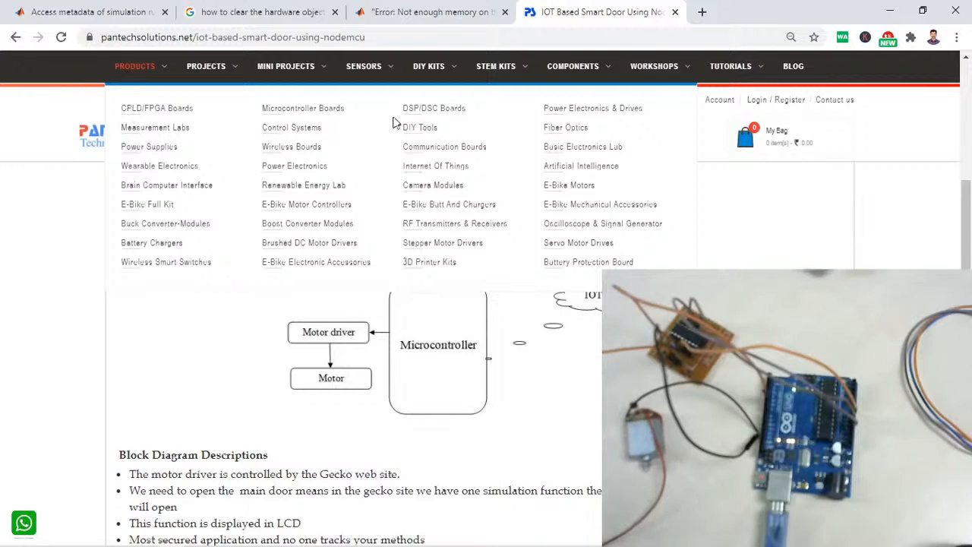
pyautogui.rightClick(587, 112)
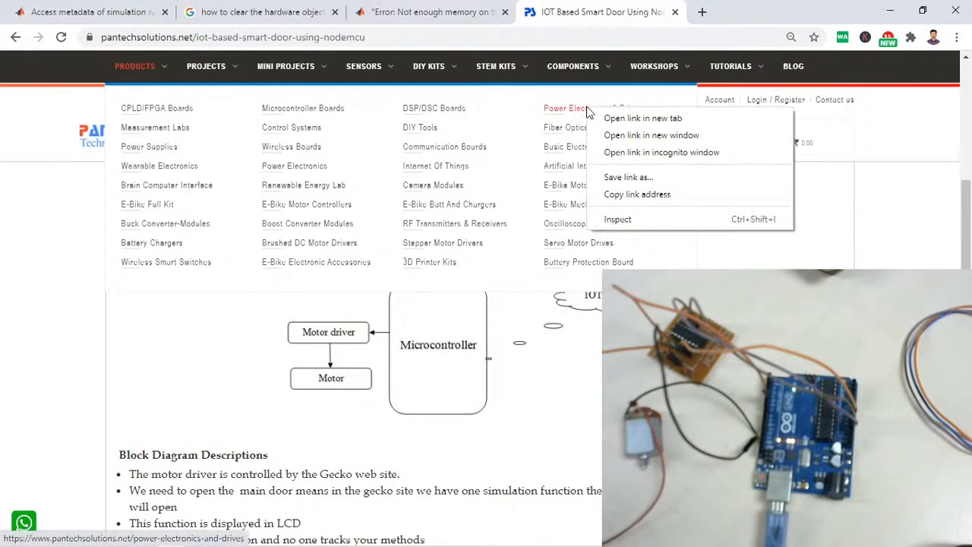
pyautogui.click(638, 122)
pyautogui.click(703, 15)
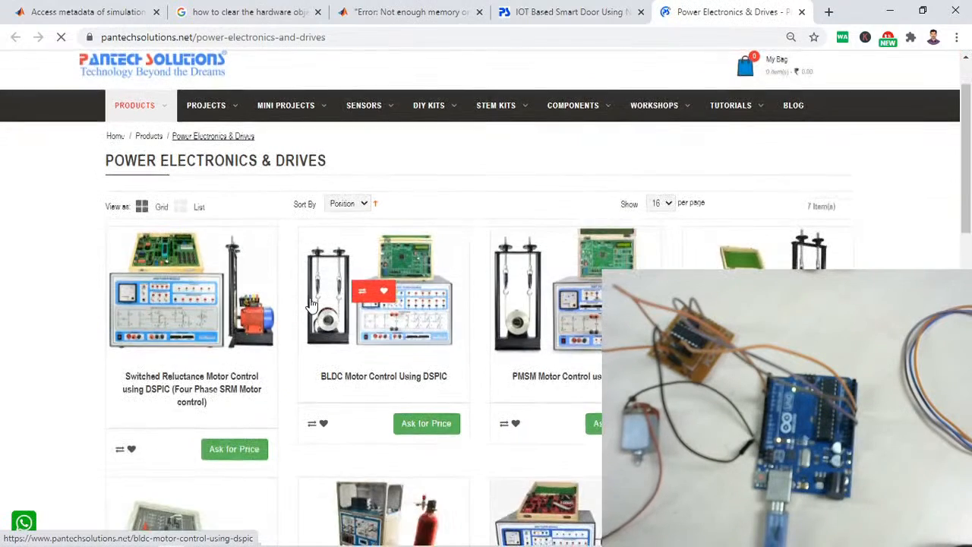
pyautogui.scroll(-3, 311, 305)
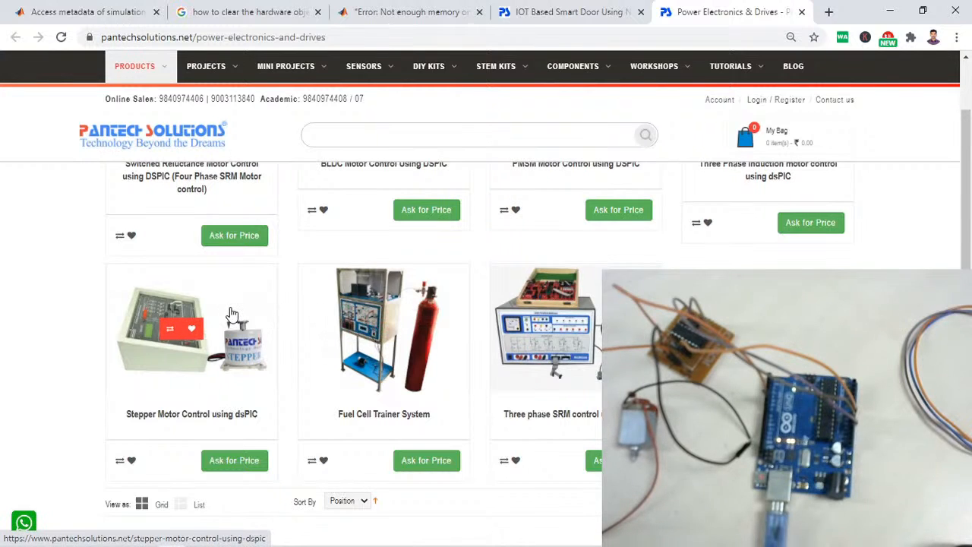
pyautogui.scroll(3, 232, 314)
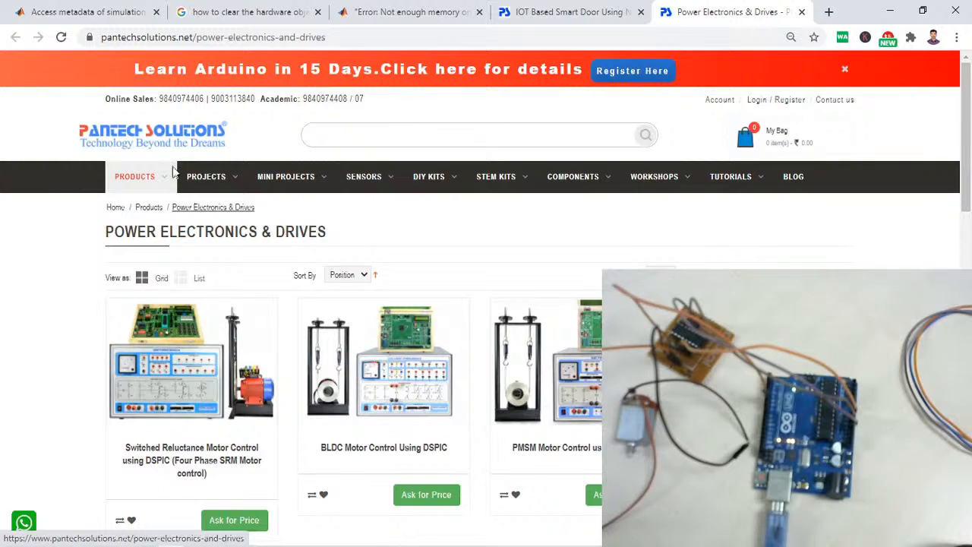
# Open the Control Systems product category and look through its motor and servo trainer products
pyautogui.moveTo(150, 180)
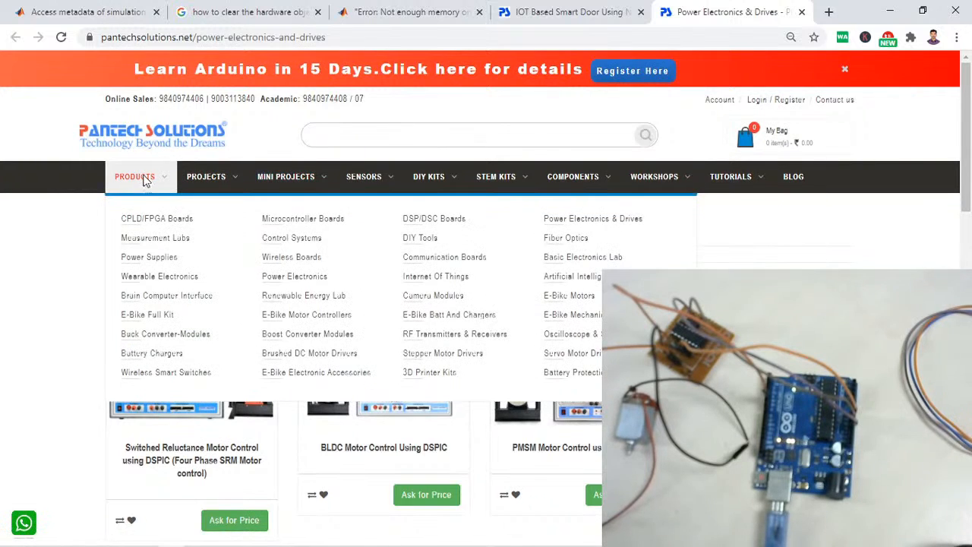
pyautogui.click(303, 244)
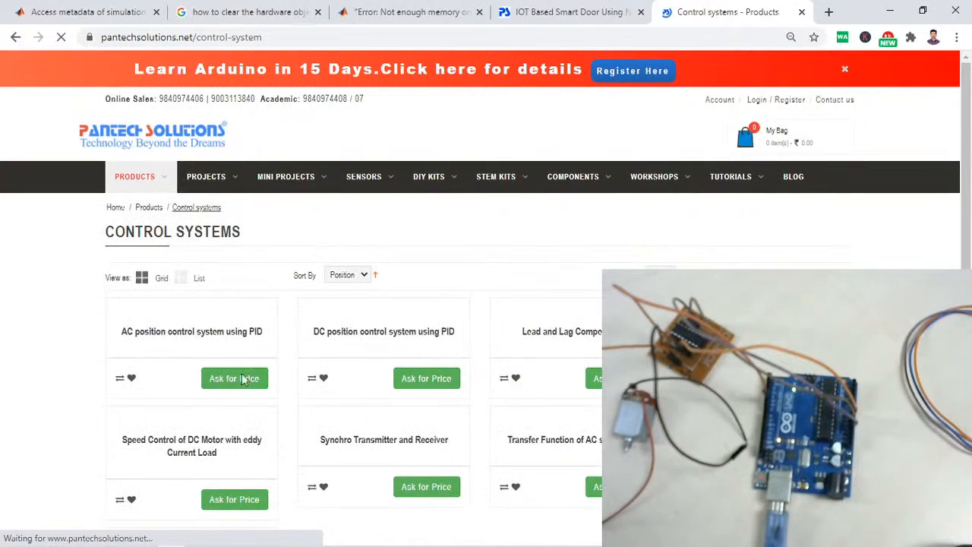
pyautogui.scroll(-10, 170, 358)
pyautogui.scroll(3, 363, 324)
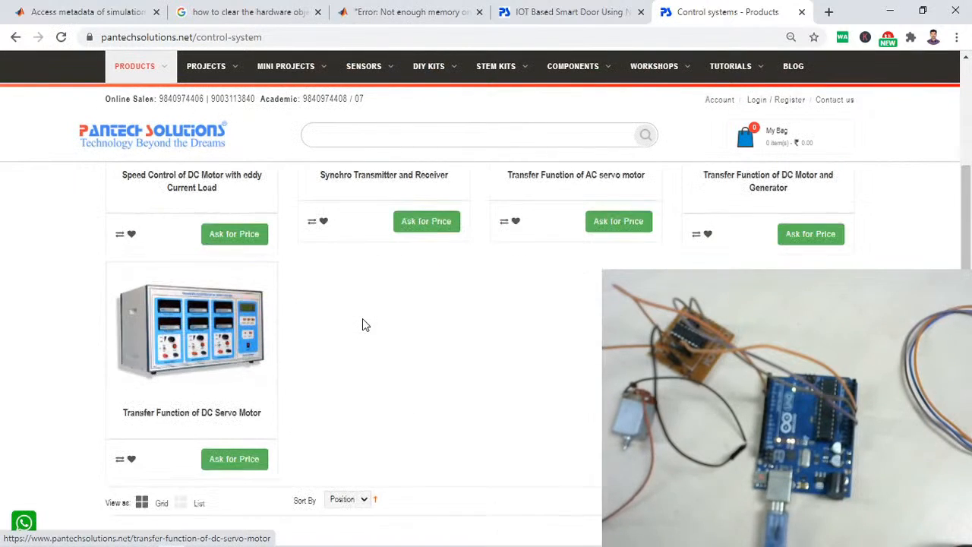
pyautogui.scroll(2, 363, 325)
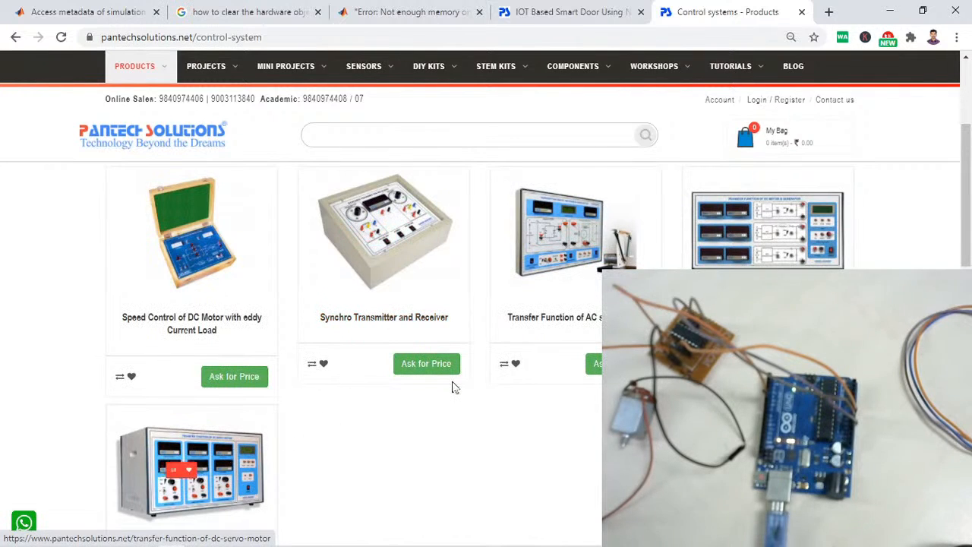
# Open the Transfer Function of DC Servo Motor product page and read through its description, features and experiments
pyautogui.scroll(-1, 454, 388)
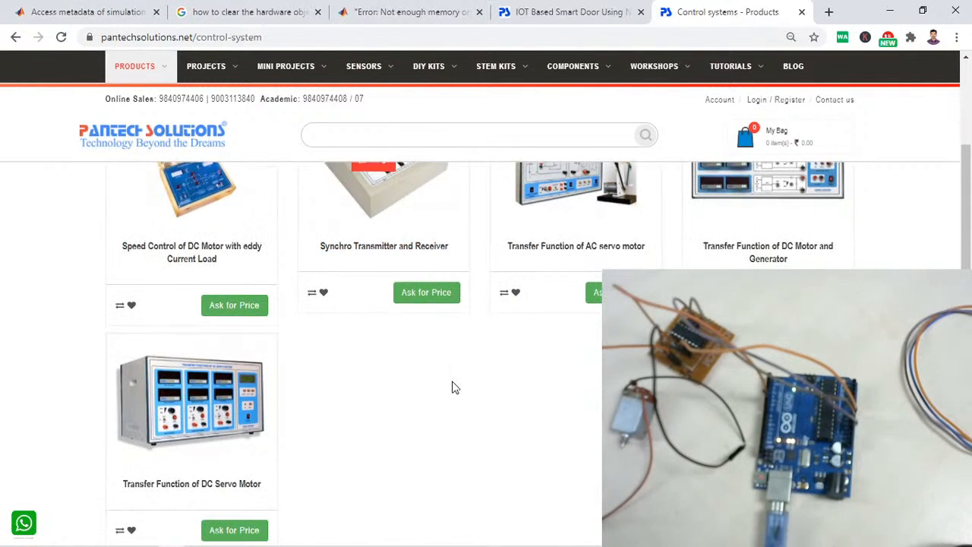
pyautogui.click(231, 406)
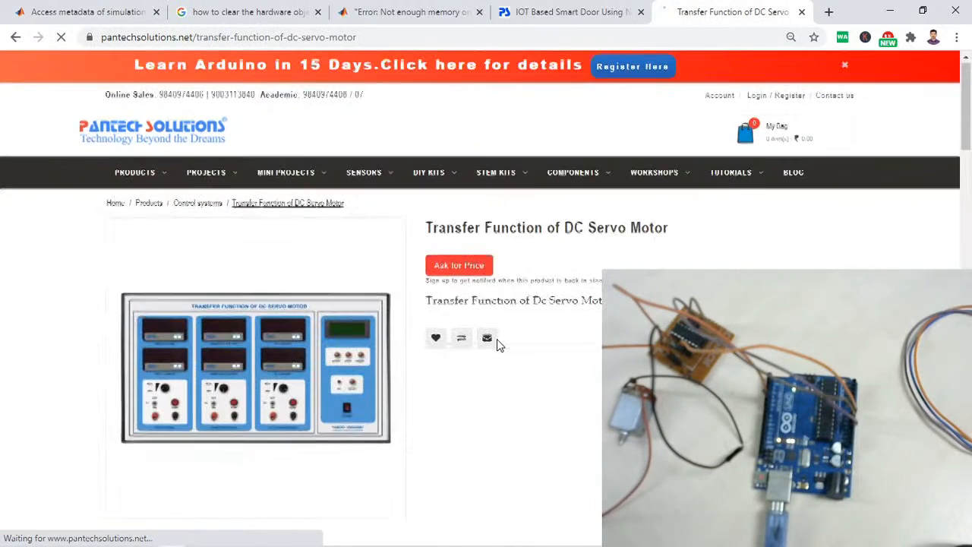
pyautogui.scroll(-4, 496, 343)
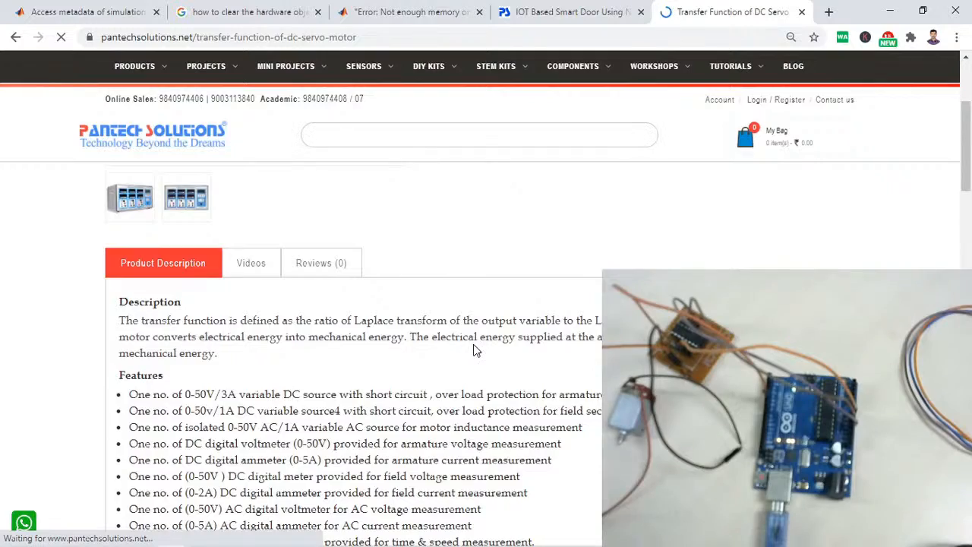
pyautogui.scroll(-4, 475, 346)
pyautogui.scroll(-2, 475, 350)
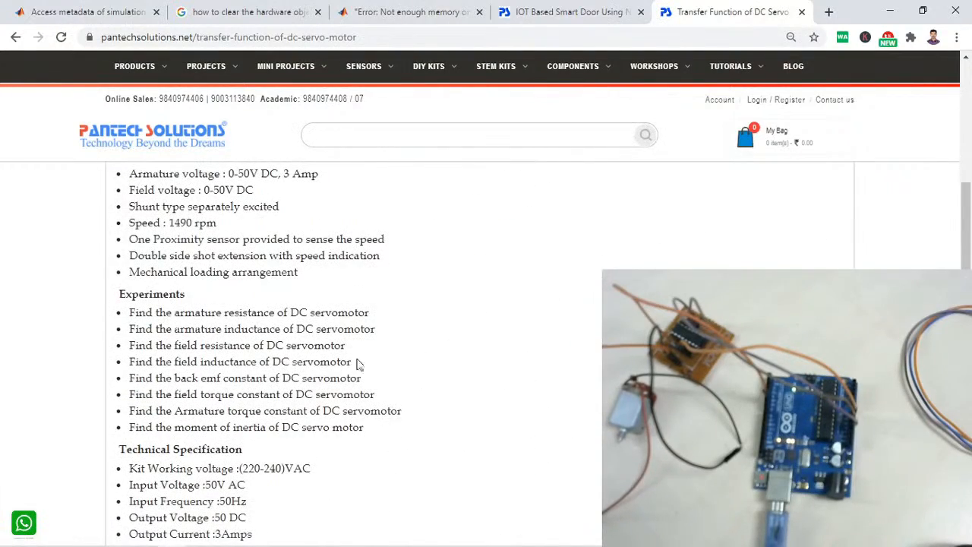
pyautogui.moveTo(266, 346); pyautogui.dragTo(333, 343)
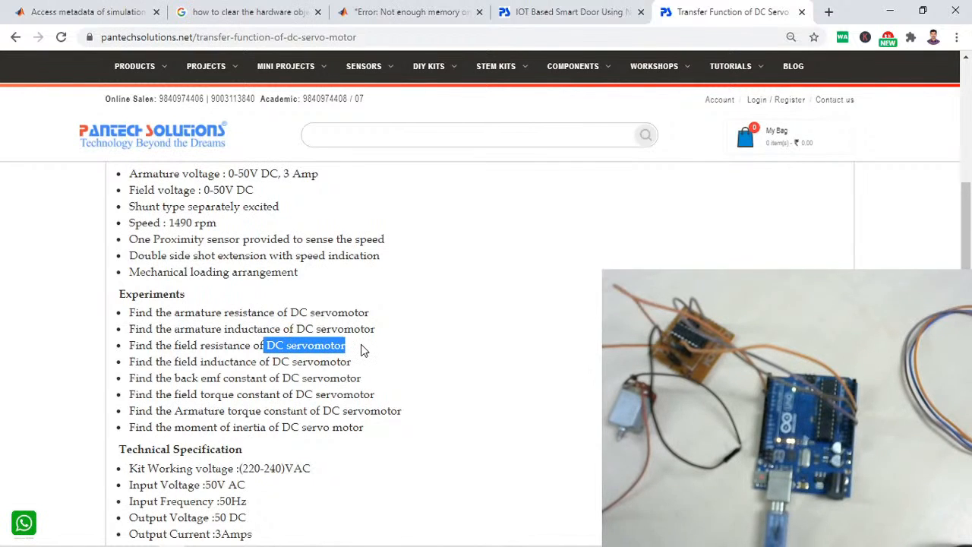
# View the enlarged product picture of the DC servo motor trainer and close it again
pyautogui.scroll(2, 361, 349)
pyautogui.scroll(7, 361, 350)
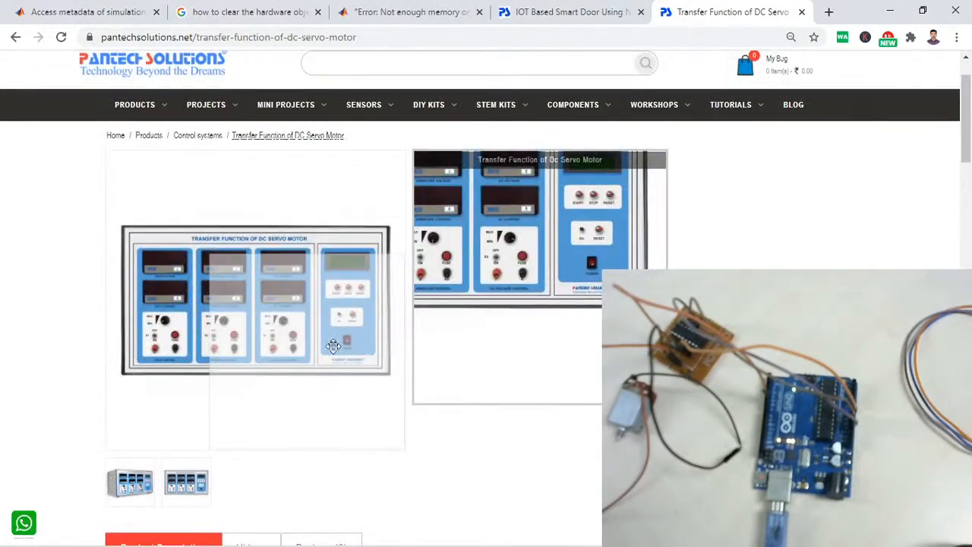
pyautogui.click(277, 324)
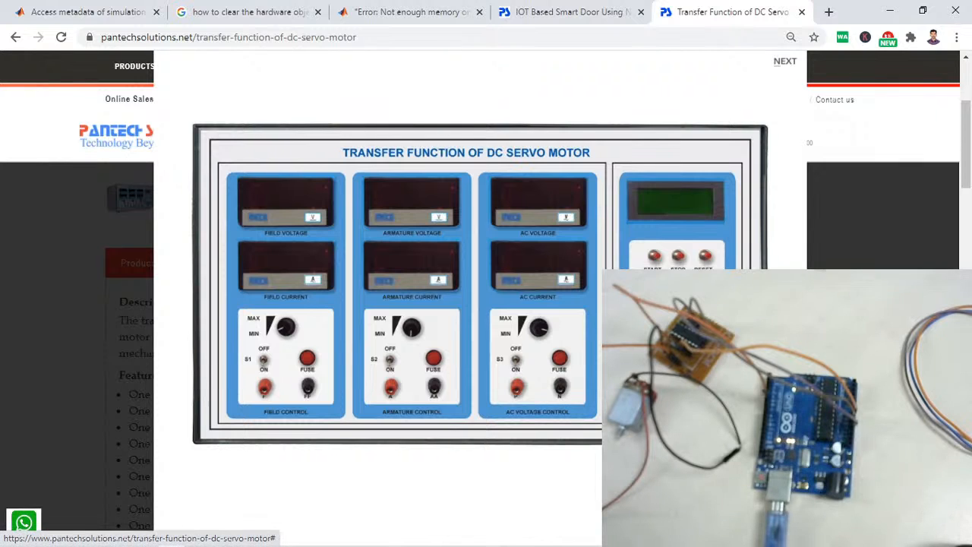
pyautogui.click(130, 387)
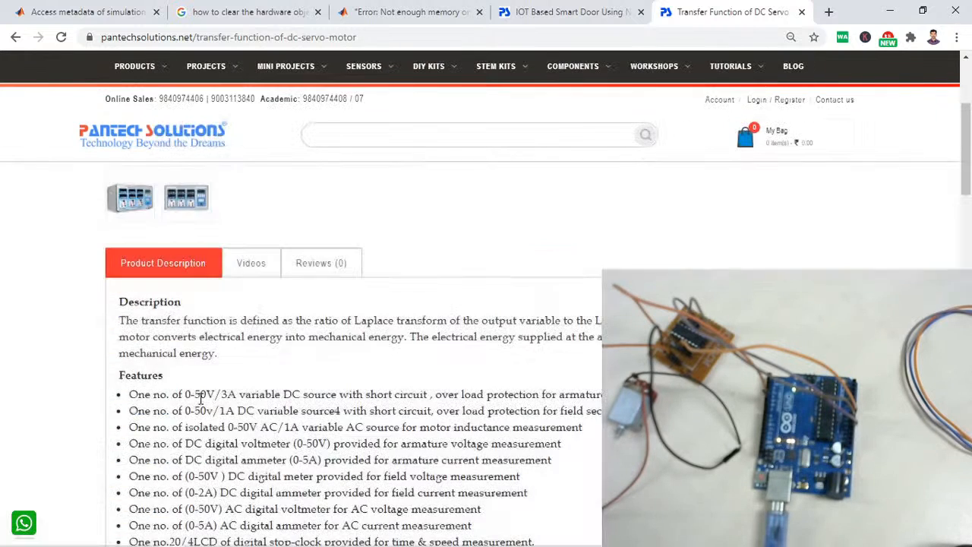
# Read the trainer's features and motor specification, highlighting the armature voltage line, and bring up the list of product categories
pyautogui.scroll(-2, 205, 395)
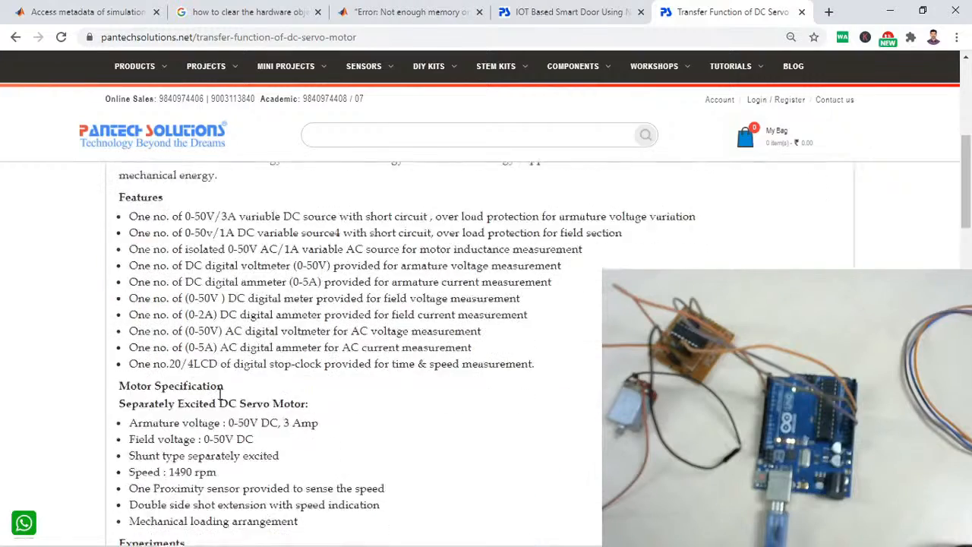
pyautogui.scroll(-2, 221, 392)
pyautogui.moveTo(182, 261); pyautogui.dragTo(118, 249)
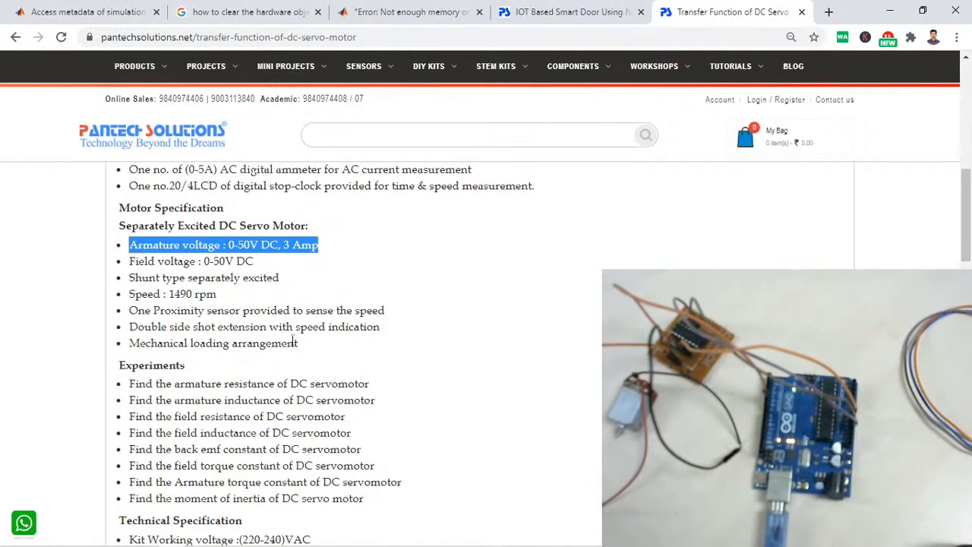
pyautogui.scroll(15, 363, 380)
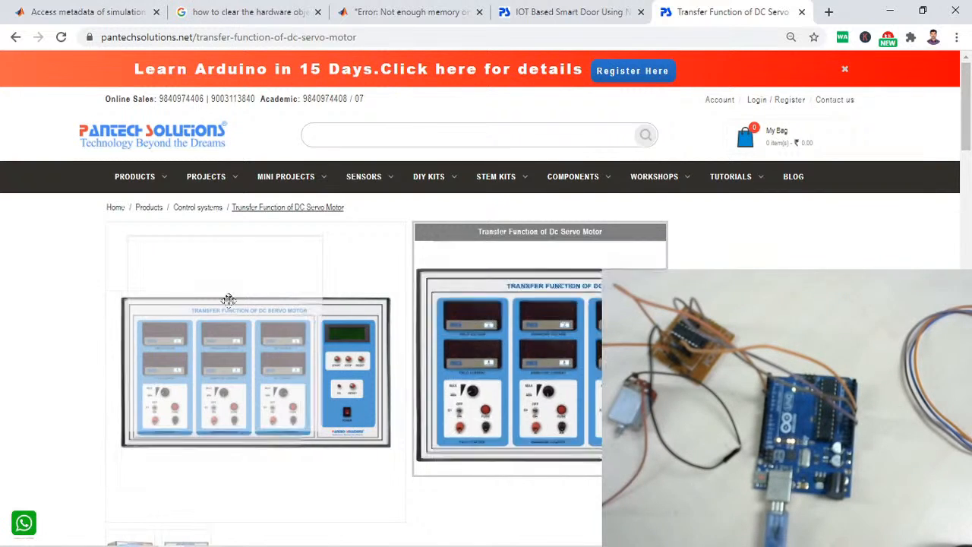
pyautogui.moveTo(146, 179)
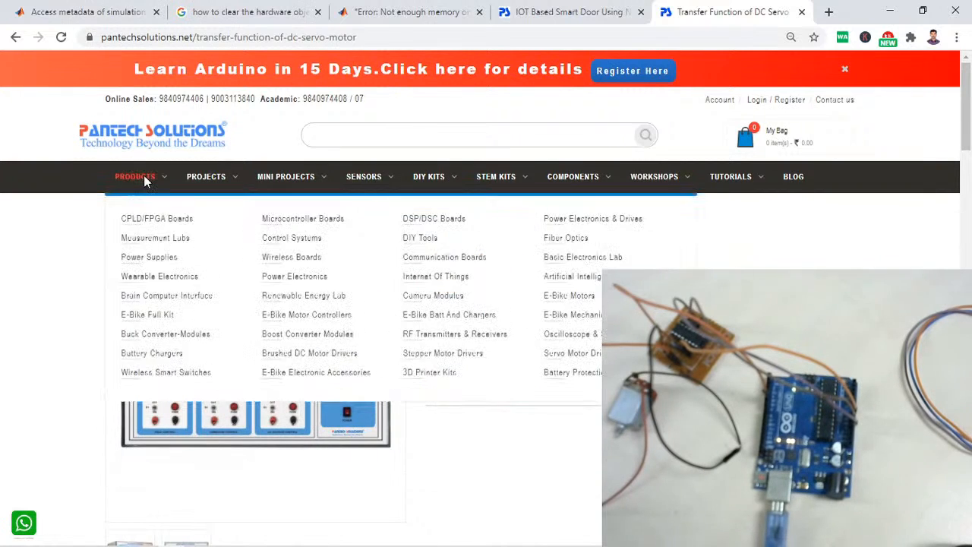
# Switch to the DC_Test model in Simulink and stop its running simulation
pyautogui.hotkey('alt', 'Tab')
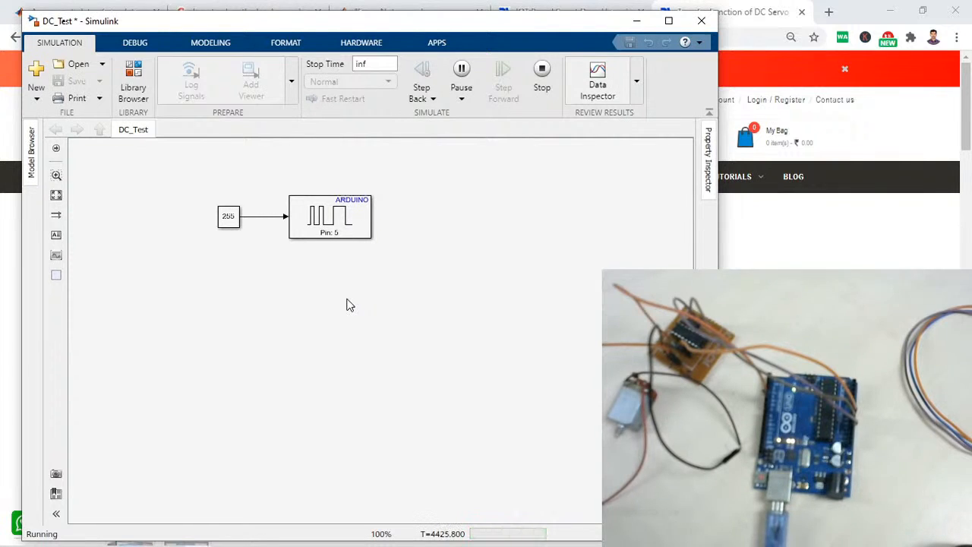
pyautogui.click(542, 76)
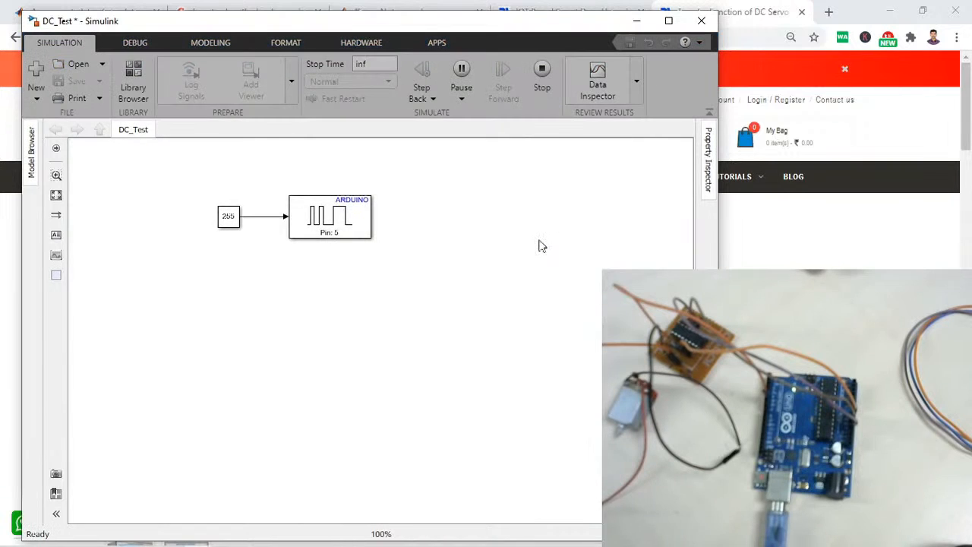
# Switch to the PowerPoint slide show and circle Servo Motor Control on the Today Experiments slide
pyautogui.hotkey('alt', 'Tab')
pyautogui.hotkey('alt', 'Tab')
pyautogui.hotkey('alt', 'Tab')
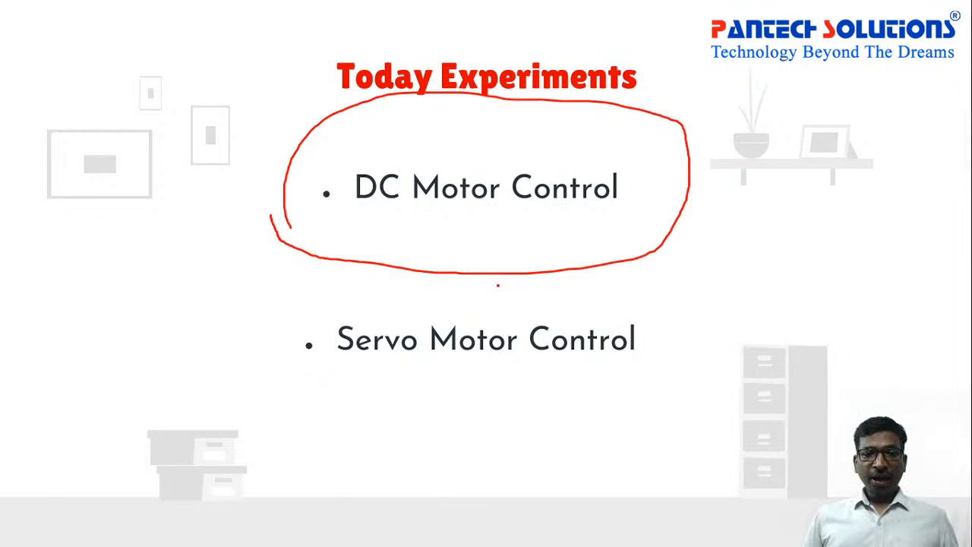
pyautogui.moveTo(401, 410)
pyautogui.mouseDown()
pyautogui.moveTo(312, 394)
pyautogui.moveTo(298, 324)
pyautogui.moveTo(650, 294)
pyautogui.moveTo(510, 394)
pyautogui.moveTo(373, 406)
pyautogui.mouseUp()
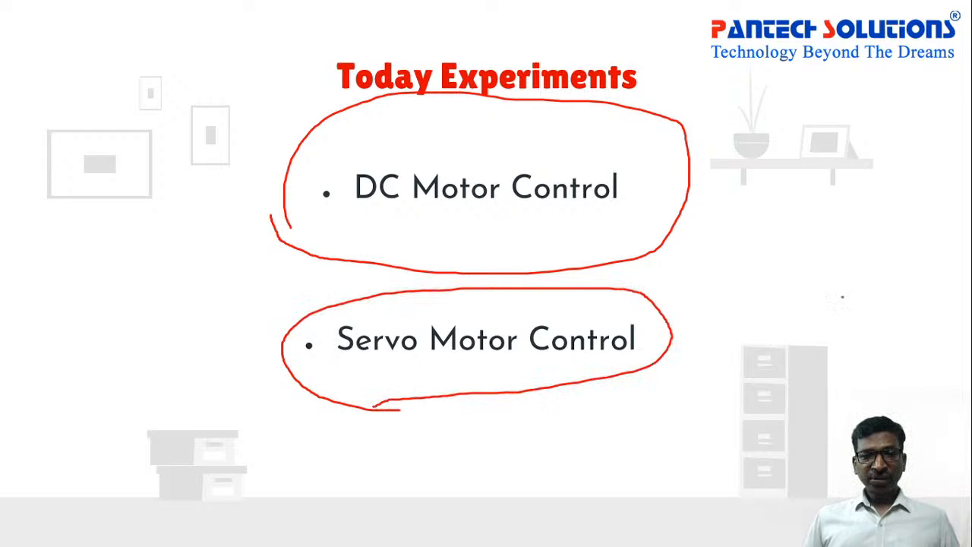
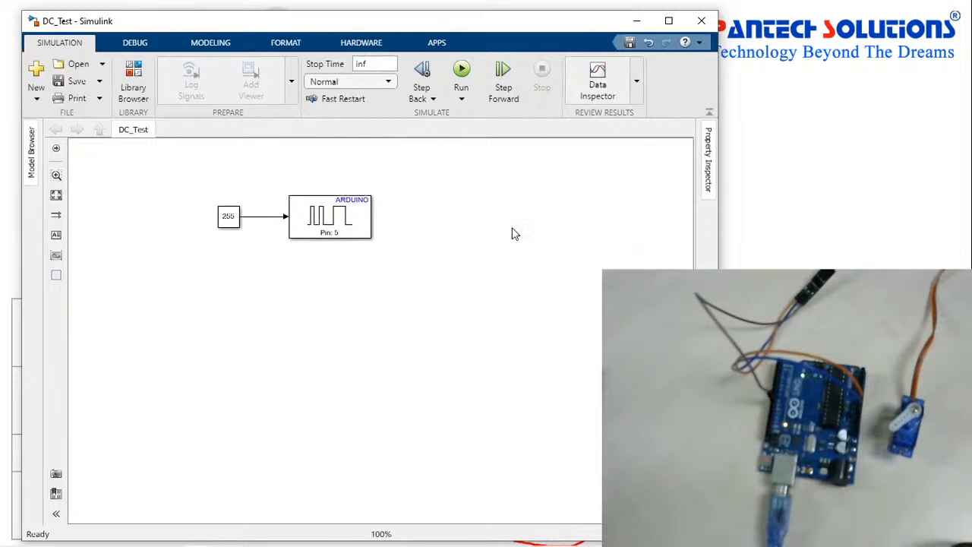
# Close the DC_Test model, advance the slide show to the Tools Required slide and mark an Arduino support package
pyautogui.click(702, 27)
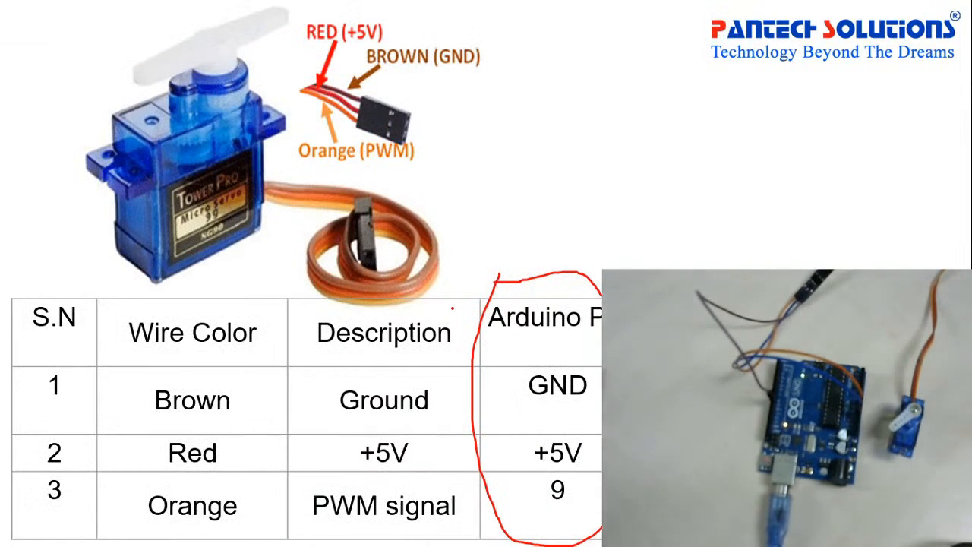
pyautogui.press('Right')
pyautogui.press('Right')
pyautogui.press('Right')
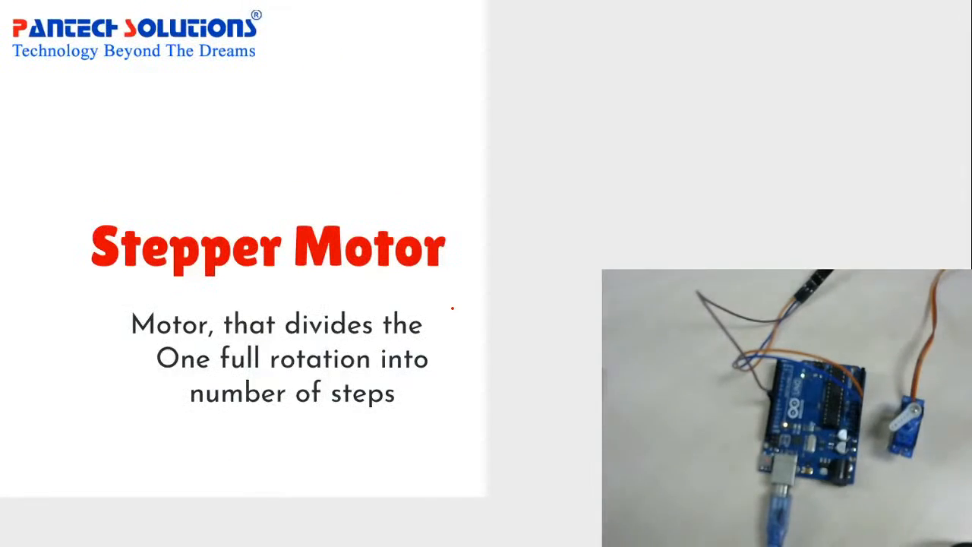
pyautogui.press('Right')
pyautogui.press('Right')
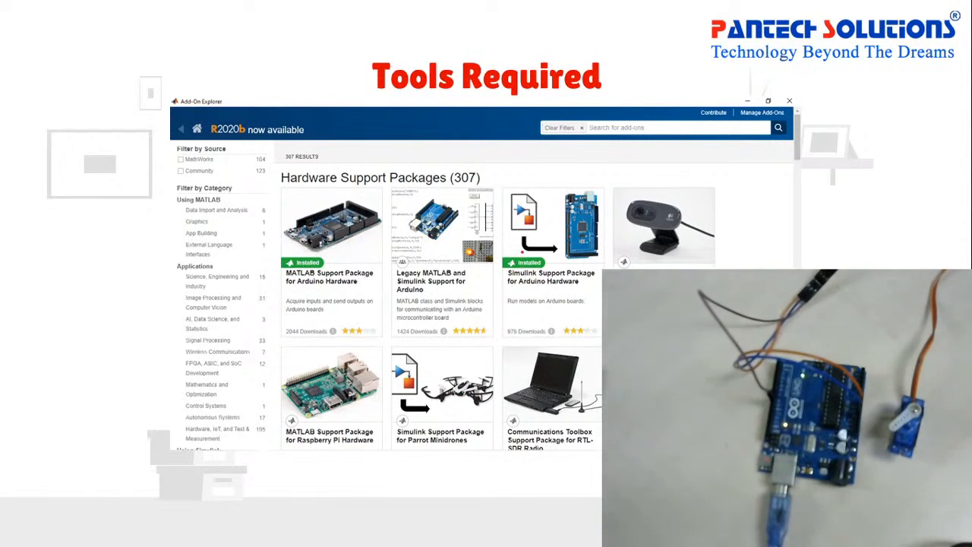
pyautogui.moveTo(466, 323)
pyautogui.mouseDown()
pyautogui.moveTo(393, 302)
pyautogui.moveTo(384, 202)
pyautogui.moveTo(467, 161)
pyautogui.moveTo(497, 249)
pyautogui.moveTo(497, 308)
pyautogui.mouseUp()
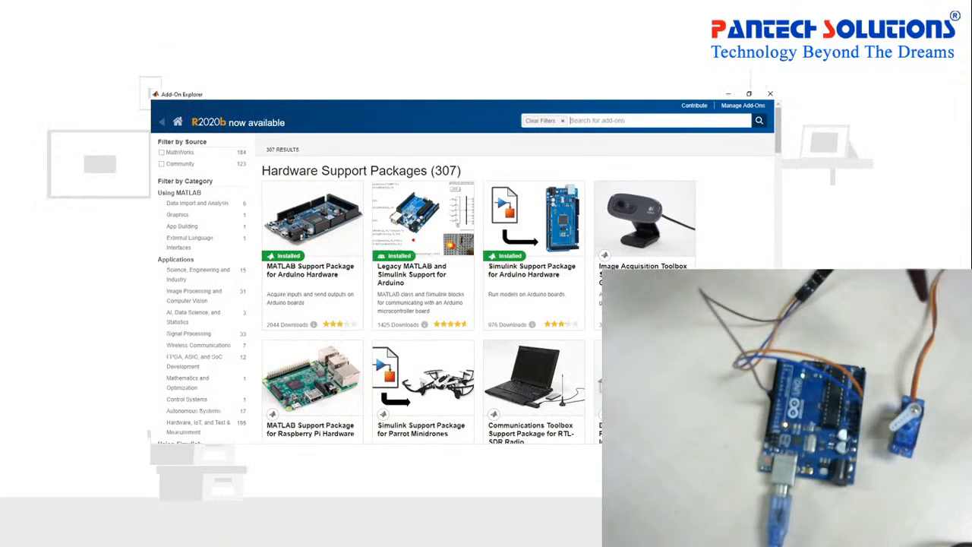
# Switch to the DC_Mtr model in Simulink and close it
pyautogui.hotkey('alt', 'Tab')
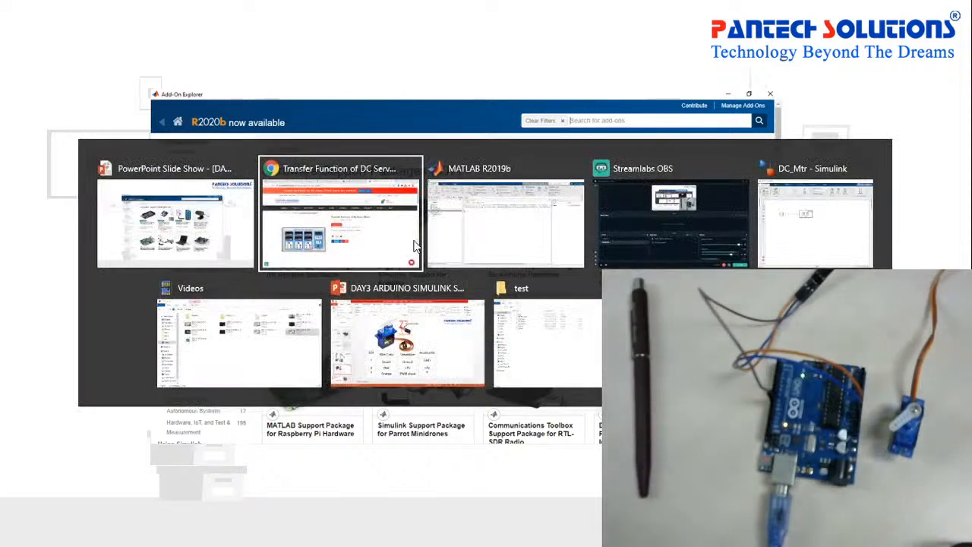
pyautogui.hotkey('alt', 'Tab')
pyautogui.hotkey('alt', 'Tab')
pyautogui.hotkey('alt', 'Tab')
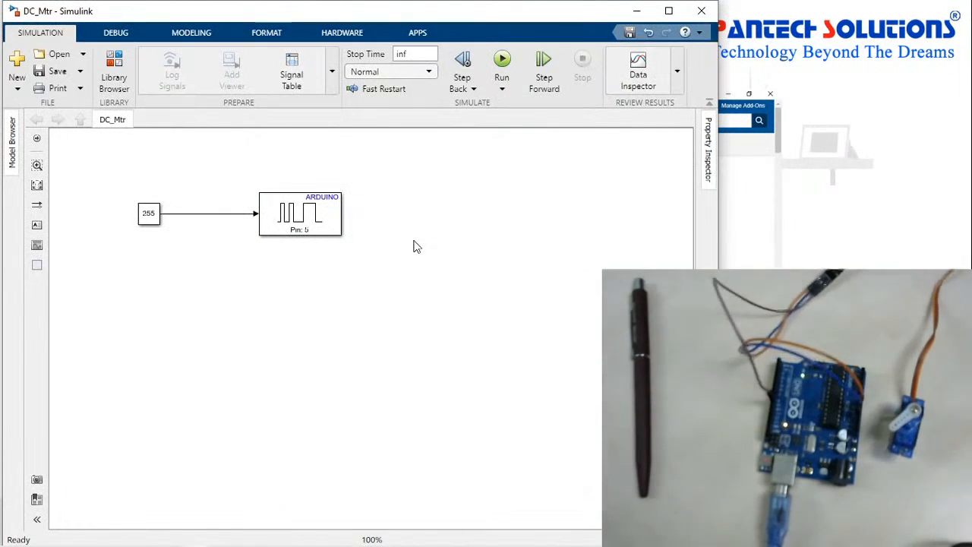
pyautogui.click(702, 11)
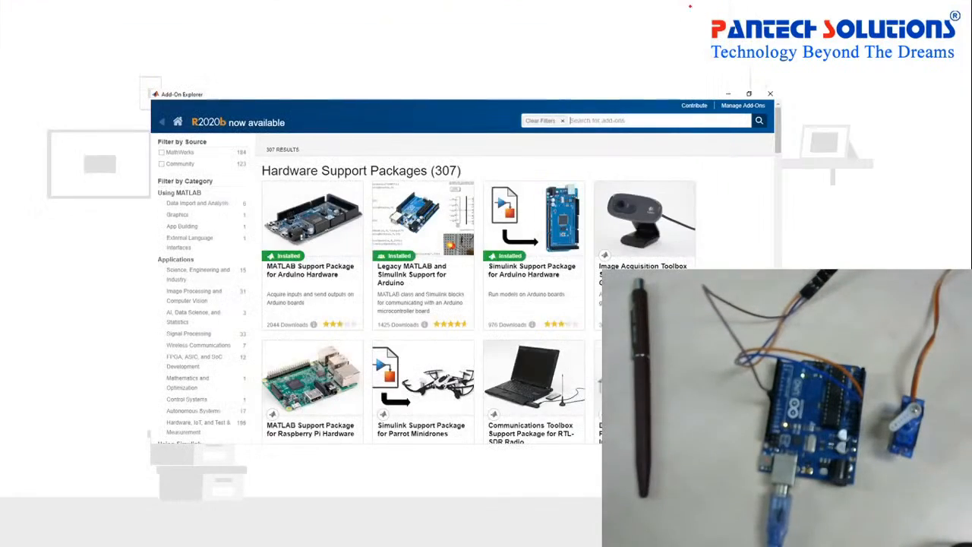
# Switch to MATLAB, start Simulink and create a blank model
pyautogui.hotkey('alt', 'Tab')
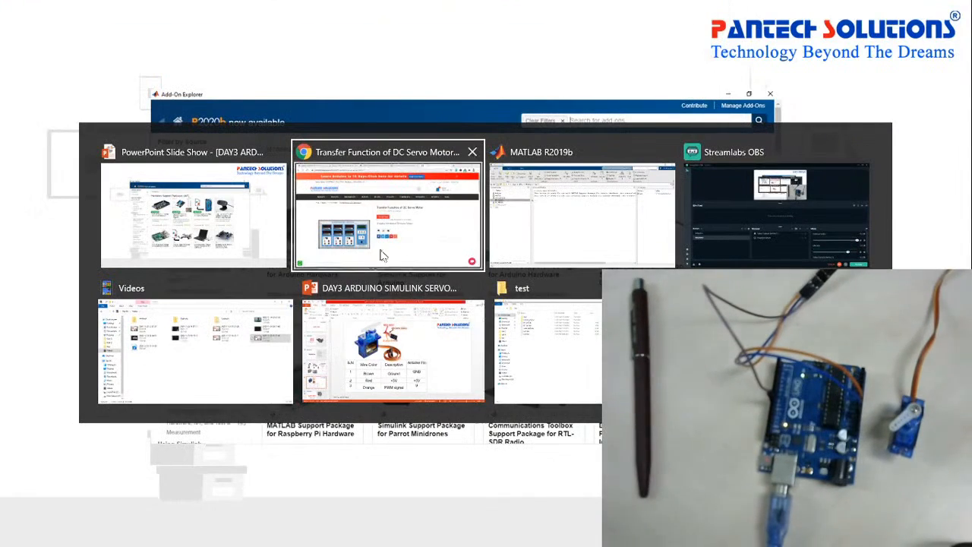
pyautogui.click(511, 220)
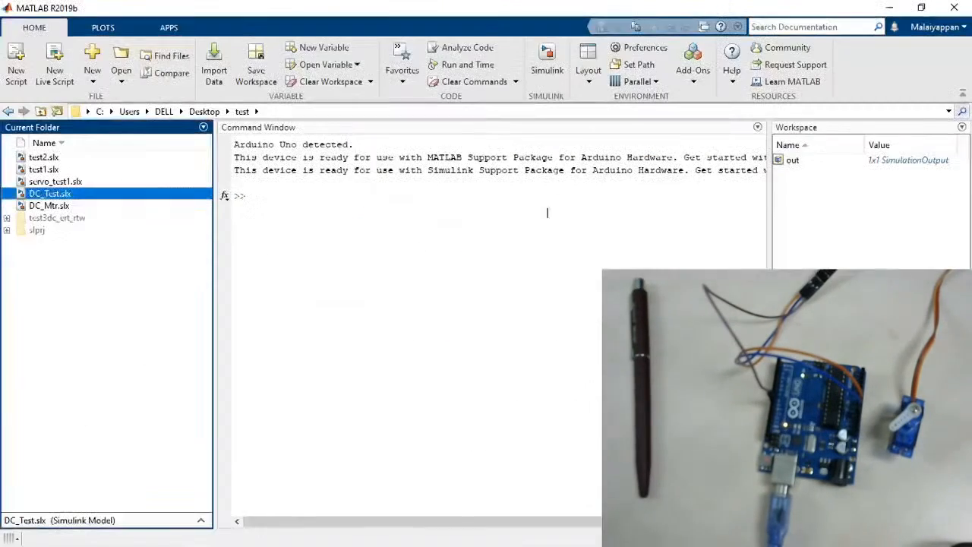
pyautogui.click(548, 59)
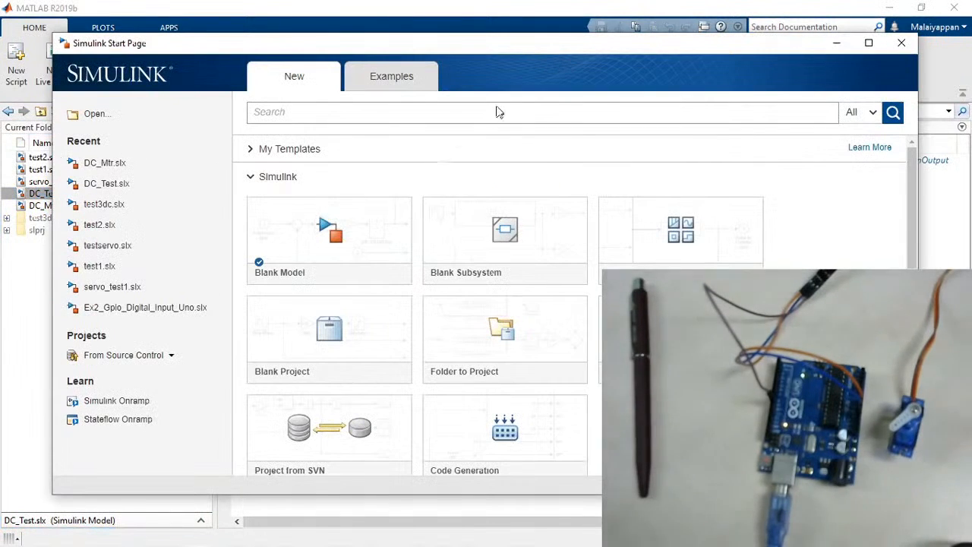
pyautogui.click(336, 234)
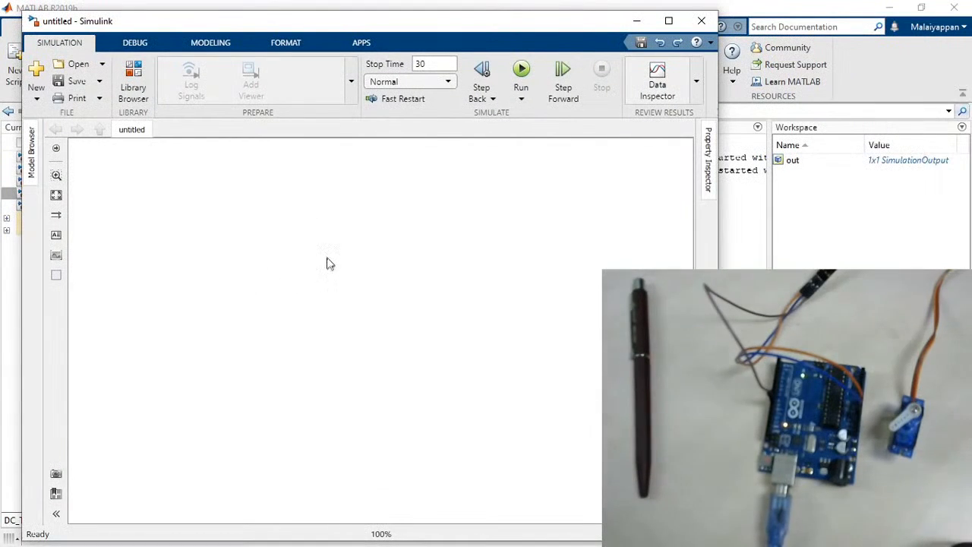
# Add an Arduino Standard Servo Write block to the blank model and place it right of the canvas centre
pyautogui.doubleClick(328, 262)
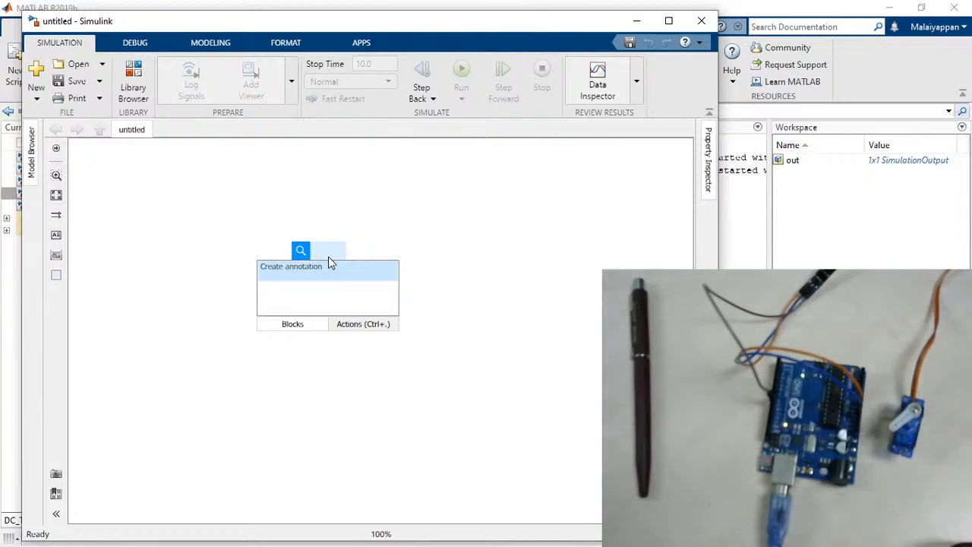
pyautogui.write('arduin')
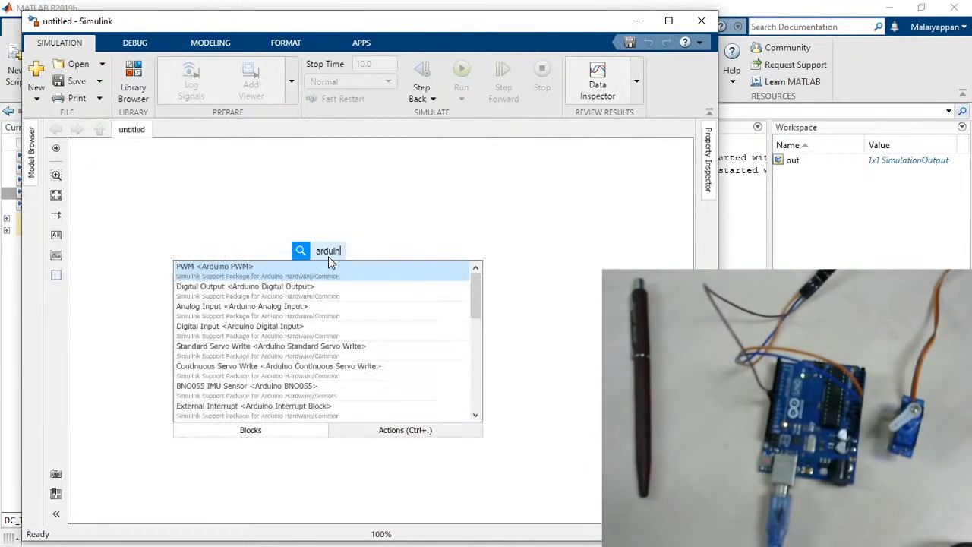
pyautogui.write('o ser')
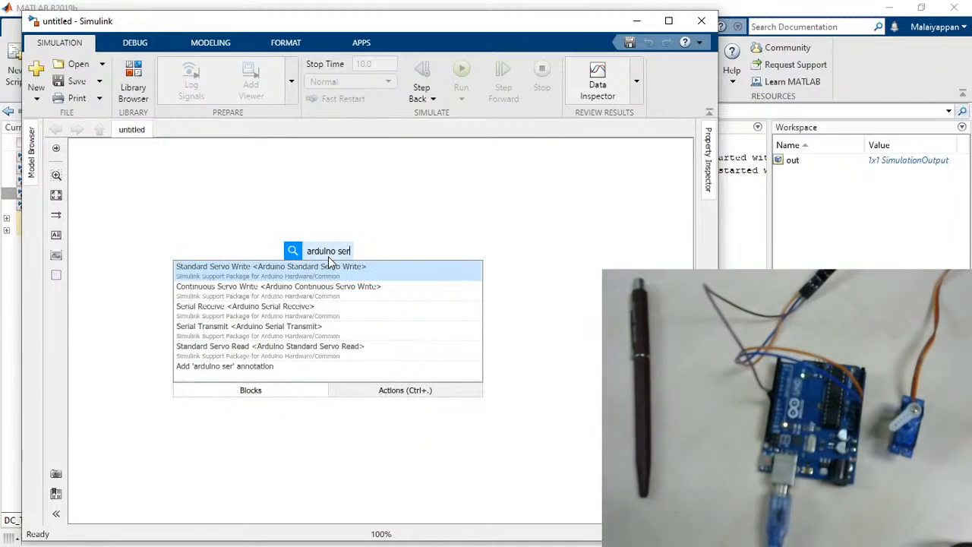
pyautogui.press('Down')
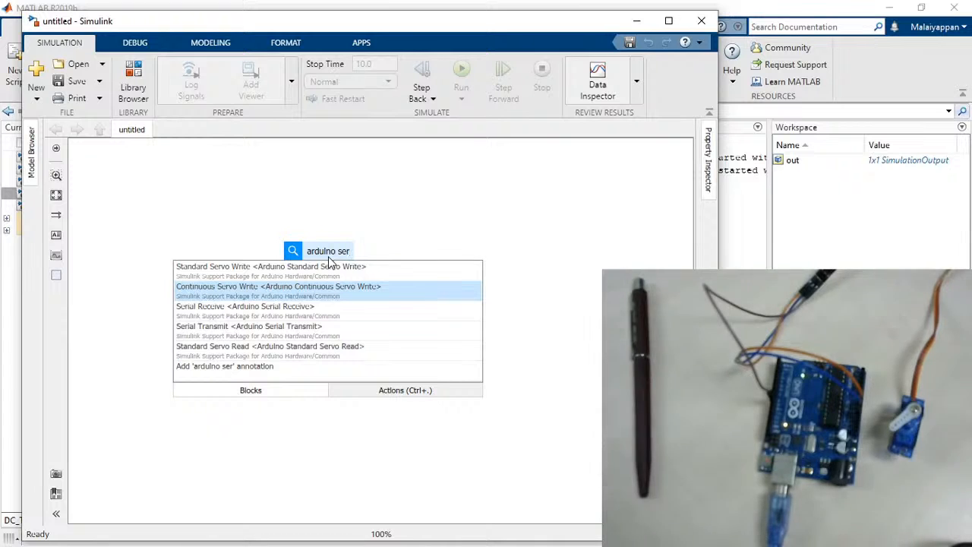
pyautogui.press('Up')
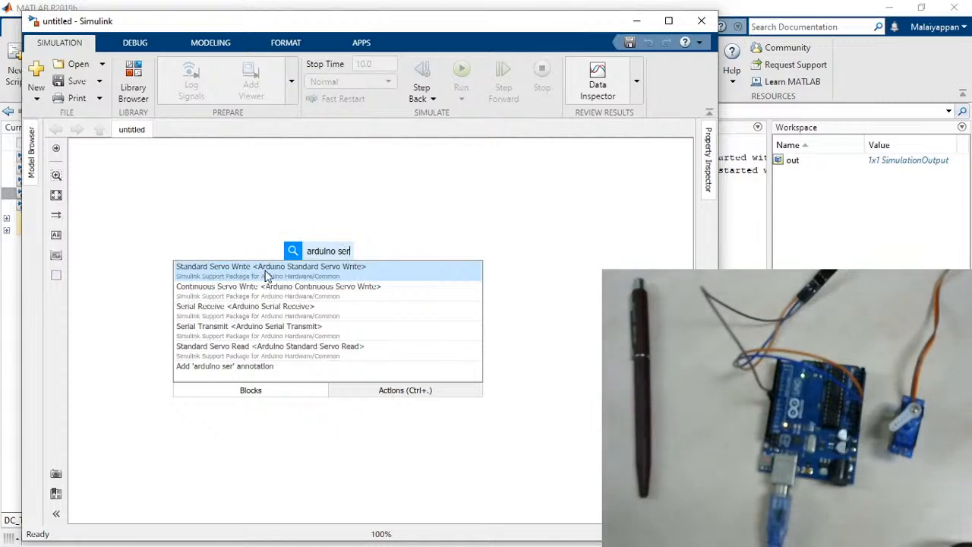
pyautogui.click(342, 275)
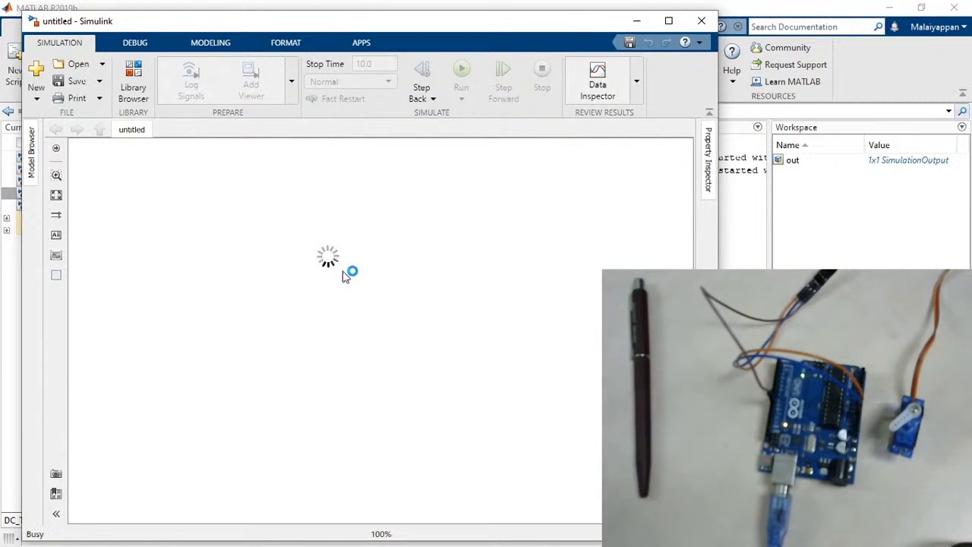
pyautogui.moveTo(337, 260); pyautogui.dragTo(458, 261)
pyautogui.click(380, 381)
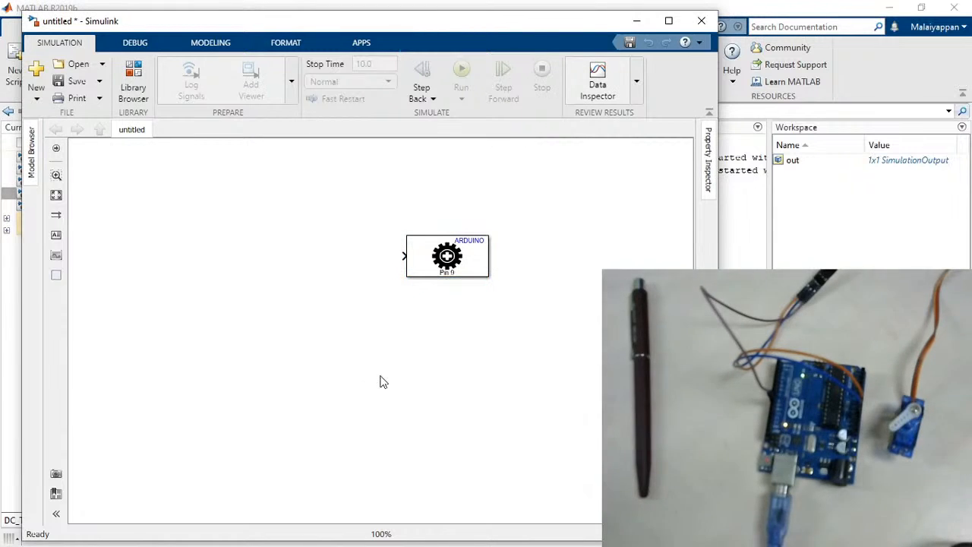
# Add a Constant block from Simulink/Sources to the left of the Standard Servo Write block
pyautogui.doubleClick(271, 263)
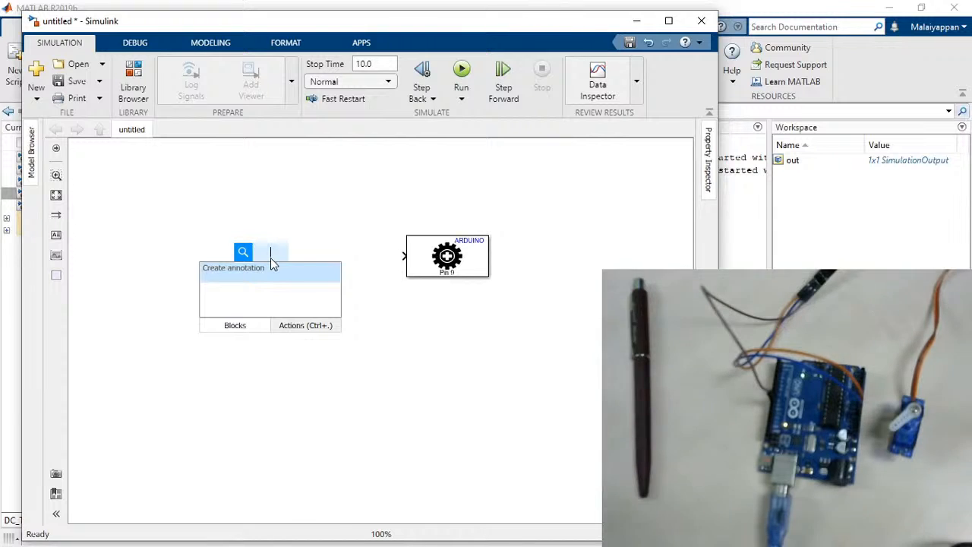
pyautogui.write('co')
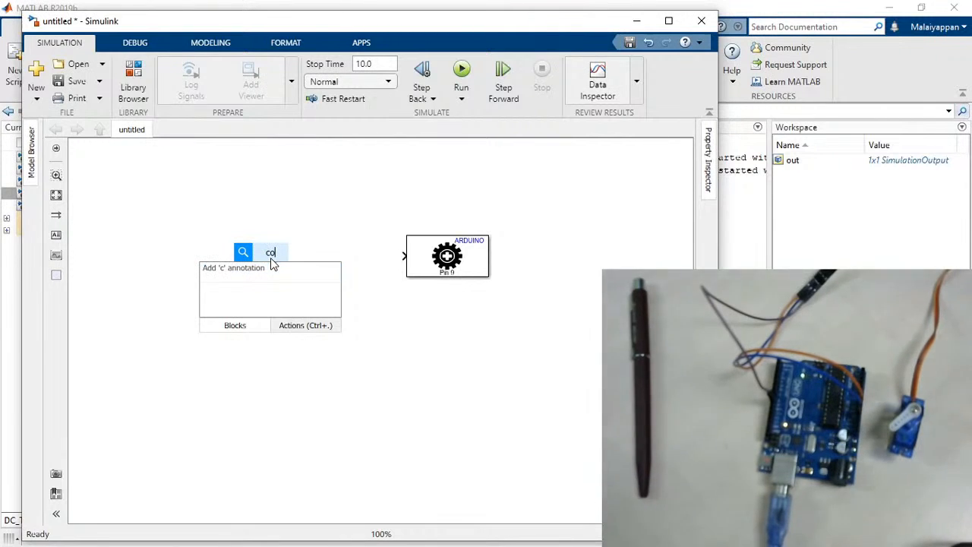
pyautogui.write('nst')
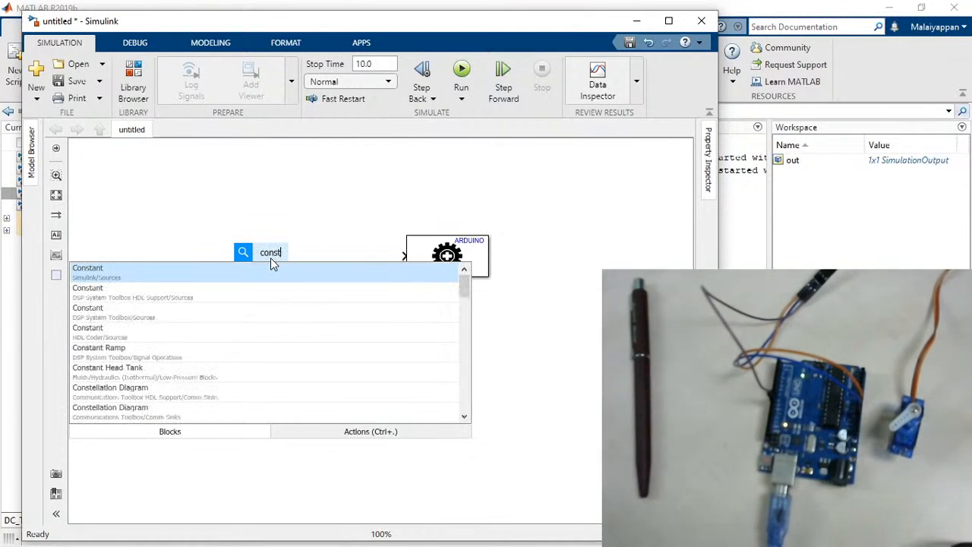
pyautogui.press('Return')
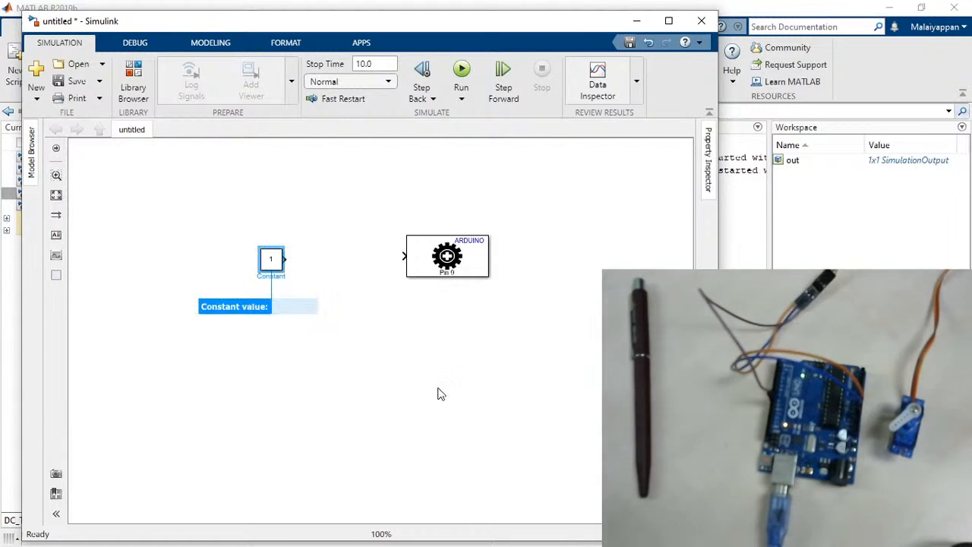
# Review the Standard Servo Write block's parameters for its input range and pin number
pyautogui.click(449, 262)
pyautogui.doubleClick(448, 262)
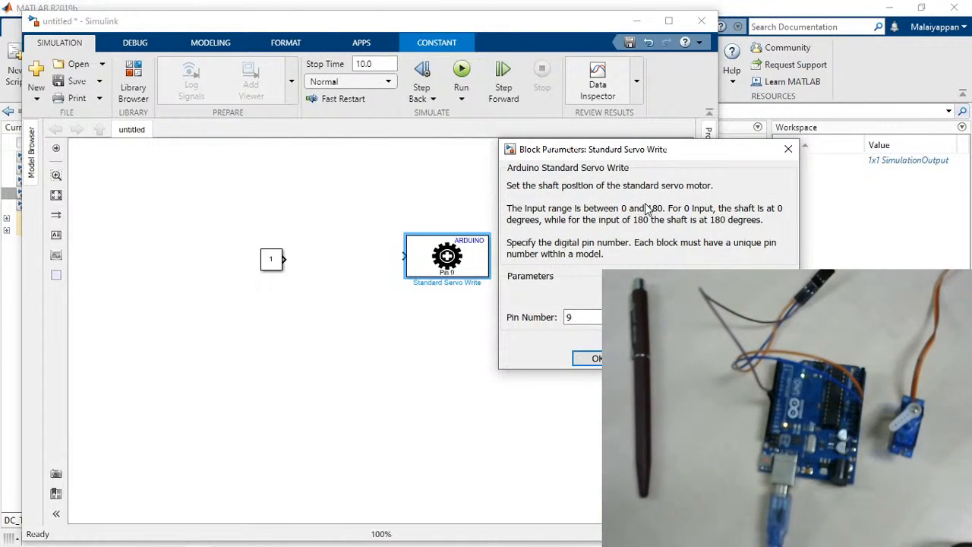
pyautogui.click(449, 332)
# Connect the Constant block's output to the Standard Servo Write input and move the Constant block closer so the line runs straight
pyautogui.moveTo(284, 259); pyautogui.dragTo(403, 256)
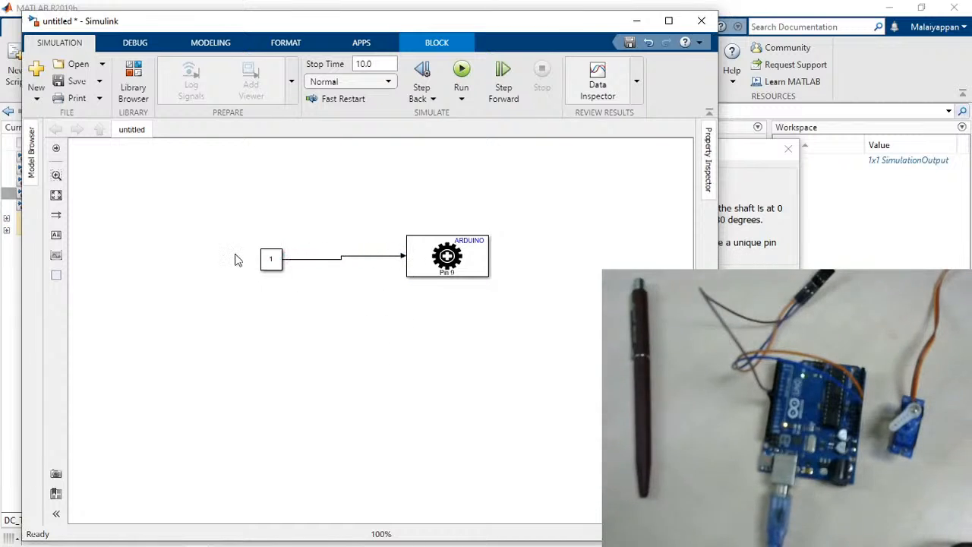
pyautogui.click(282, 261)
pyautogui.moveTo(272, 259); pyautogui.dragTo(320, 256)
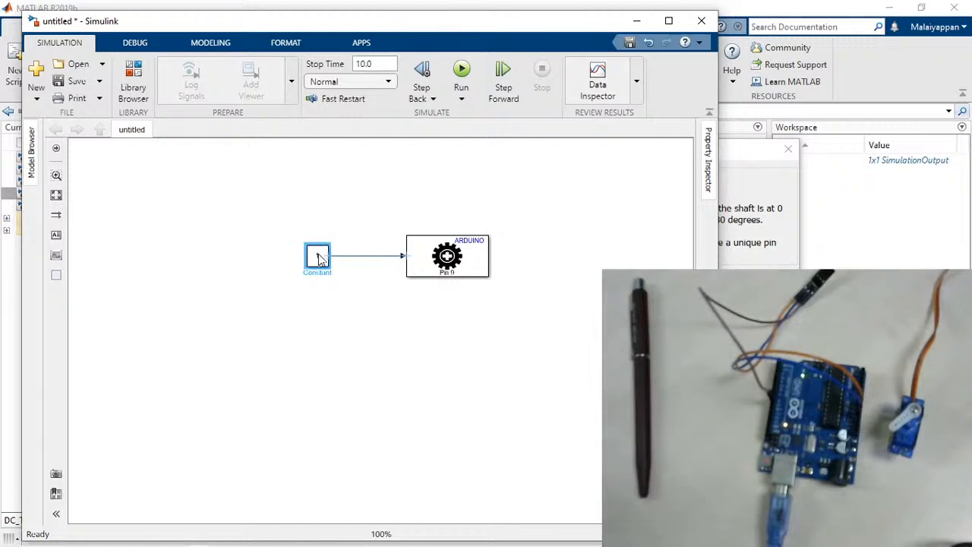
pyautogui.click(319, 341)
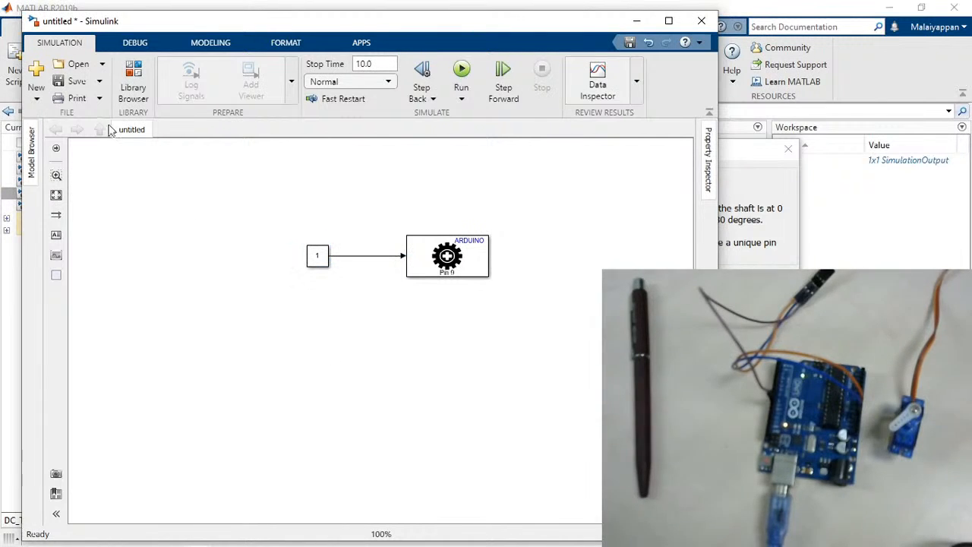
# Save the model as Servo_test2 in the test folder on the Desktop
pyautogui.click(74, 82)
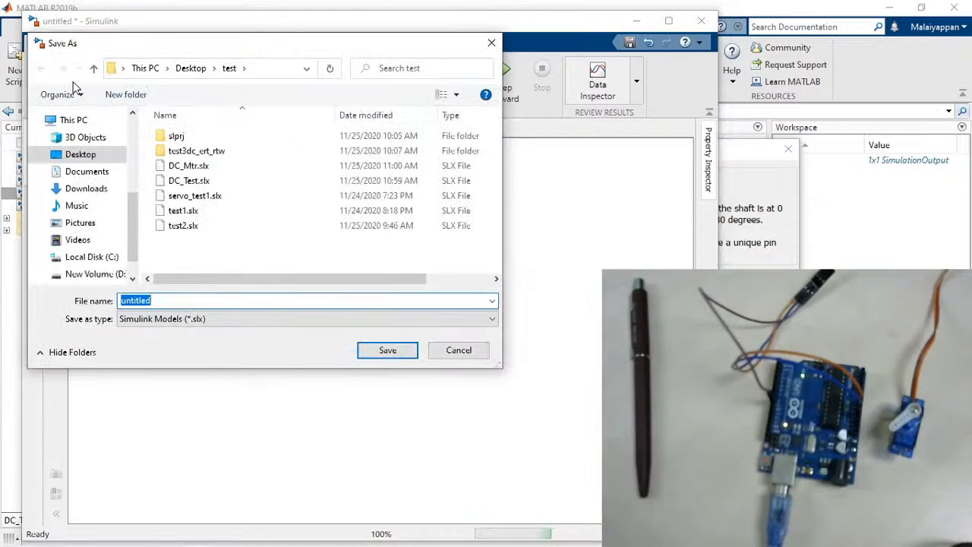
pyautogui.write('S')
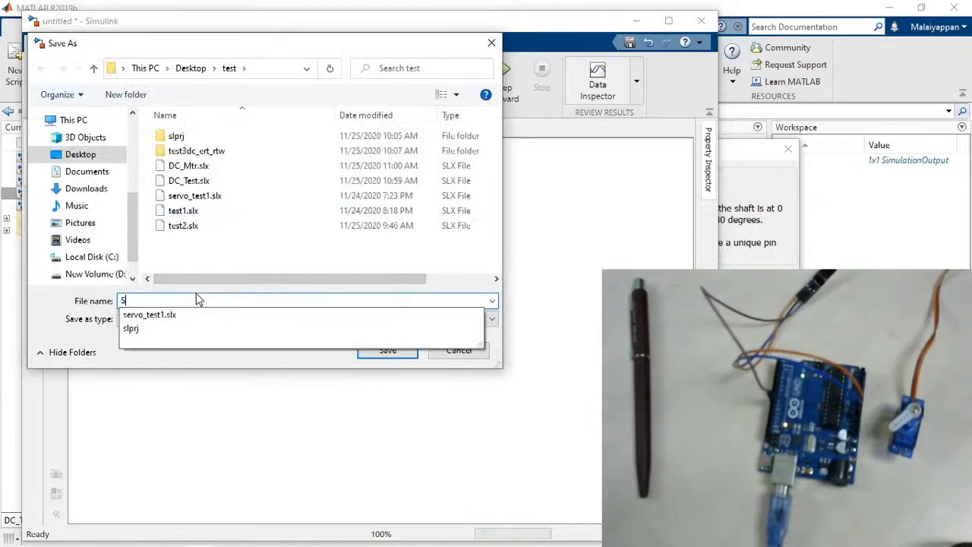
pyautogui.write('ervo_ste')
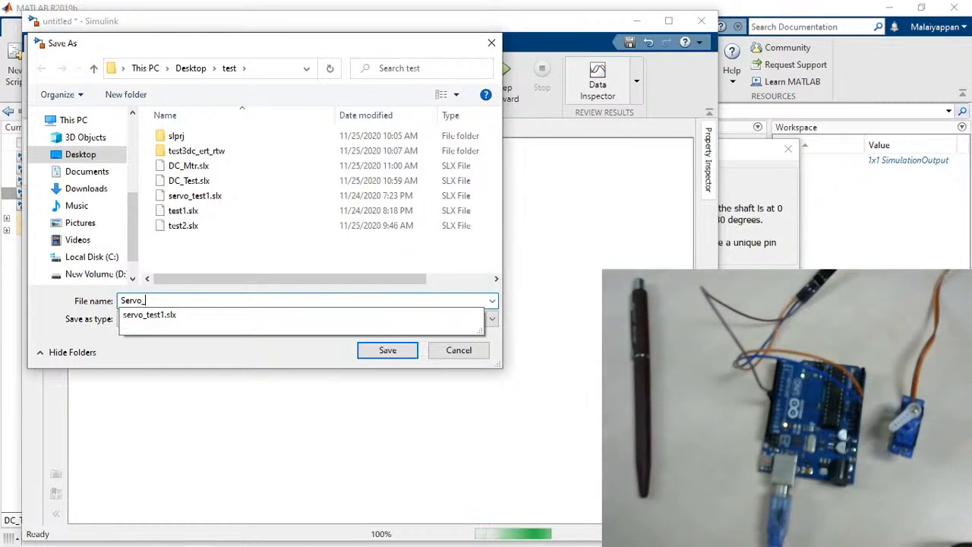
pyautogui.press('BackSpace')
pyautogui.press('BackSpace')
pyautogui.press('BackSpace')
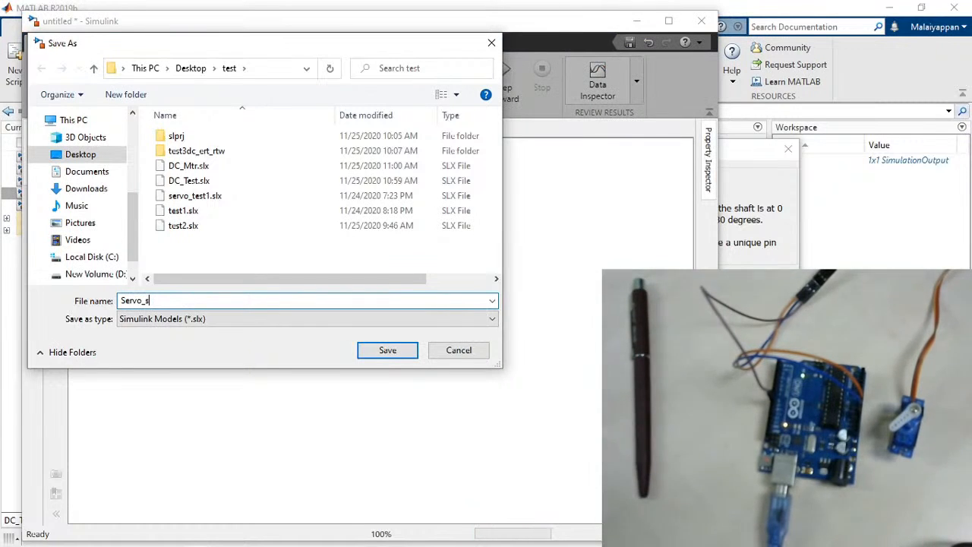
pyautogui.write('test2')
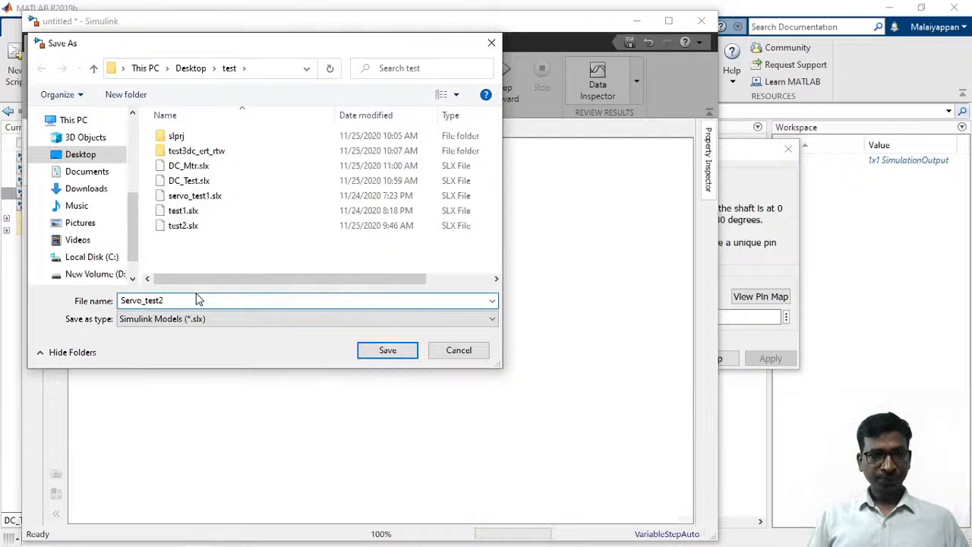
pyautogui.press('Return')
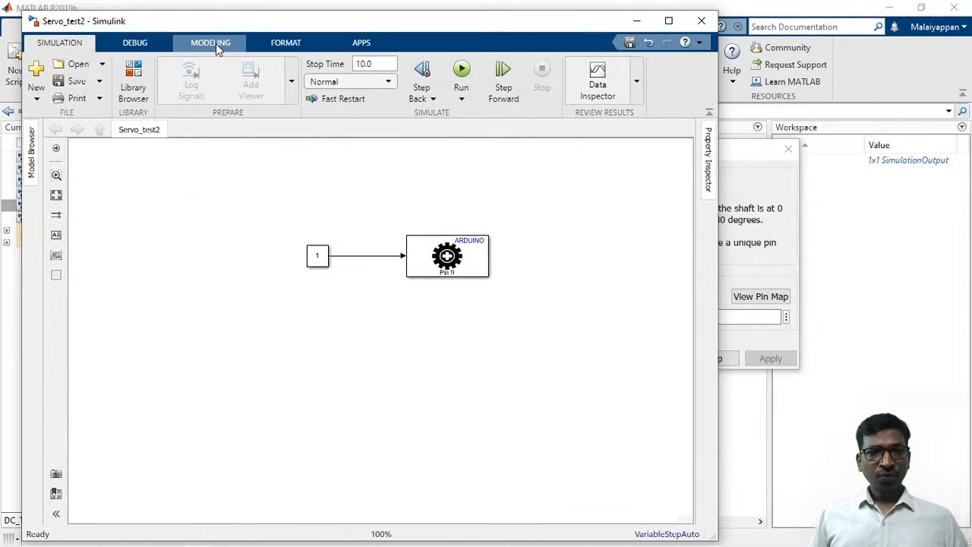
# Set the model's hardware board to Arduino Uno in the configuration parameters and save the model
pyautogui.click(216, 44)
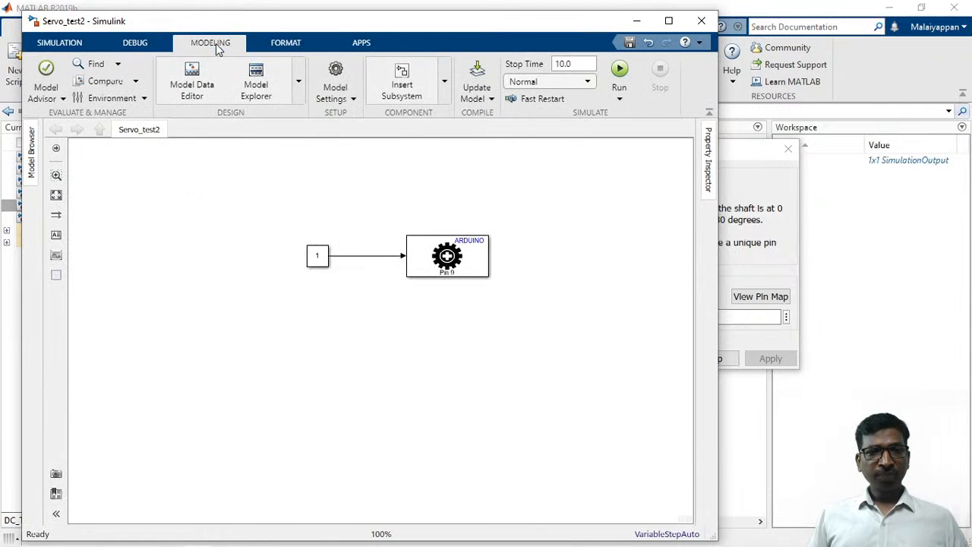
pyautogui.click(339, 72)
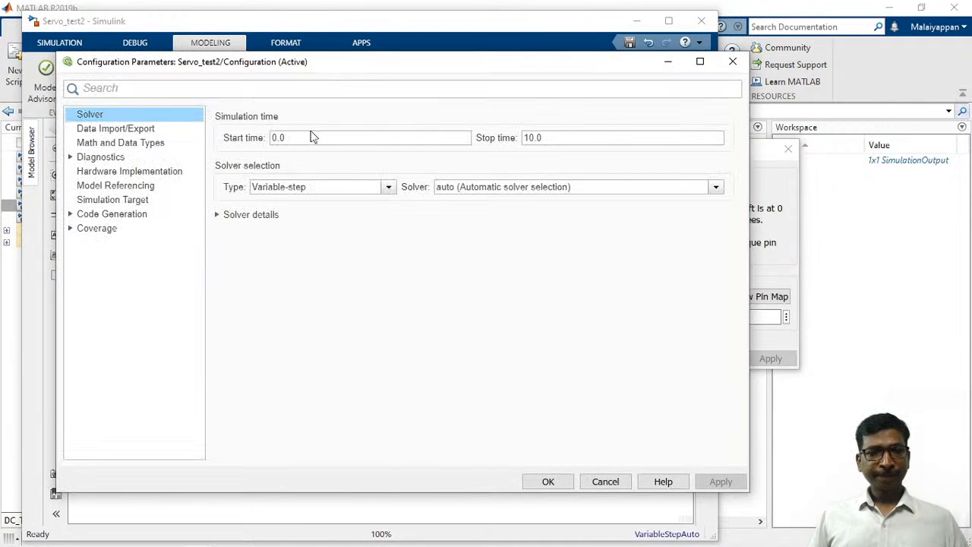
pyautogui.click(778, 202)
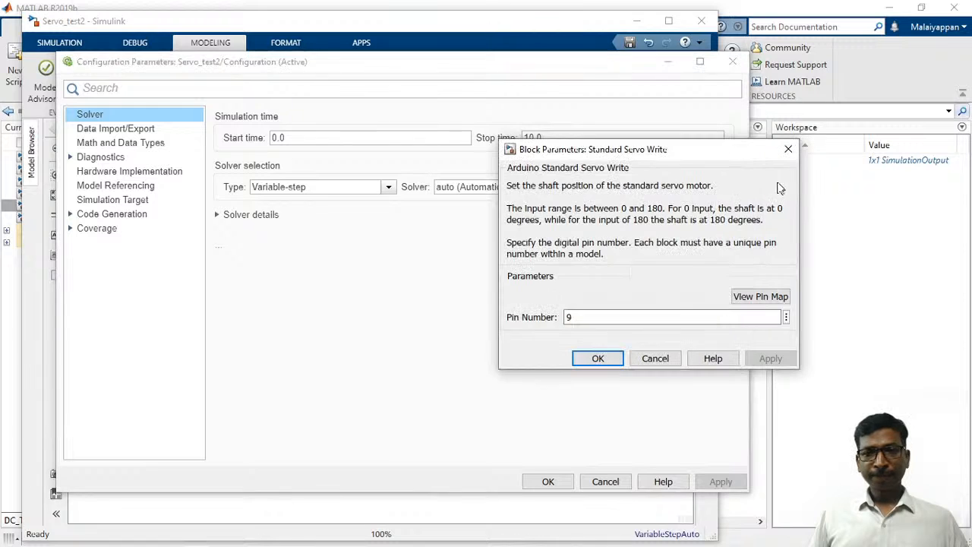
pyautogui.click(790, 147)
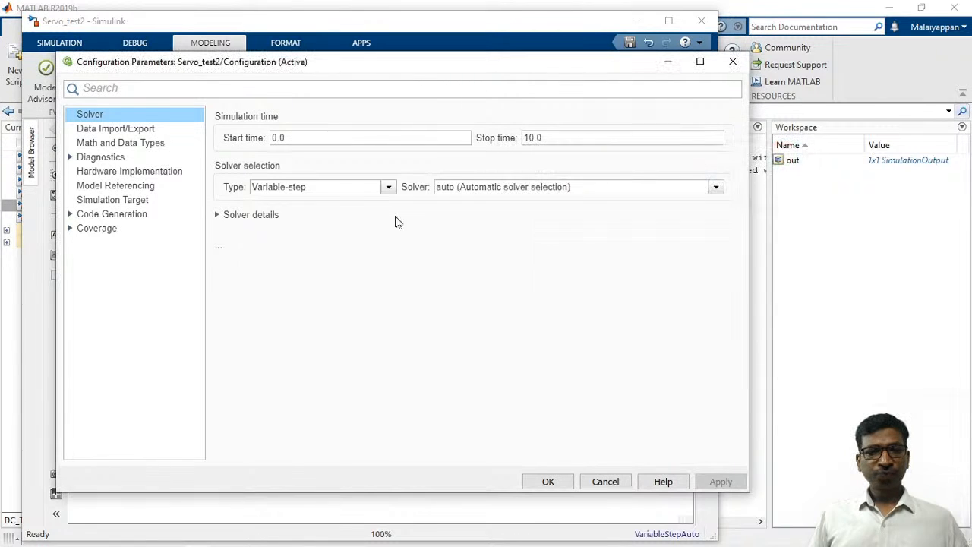
pyautogui.click(157, 174)
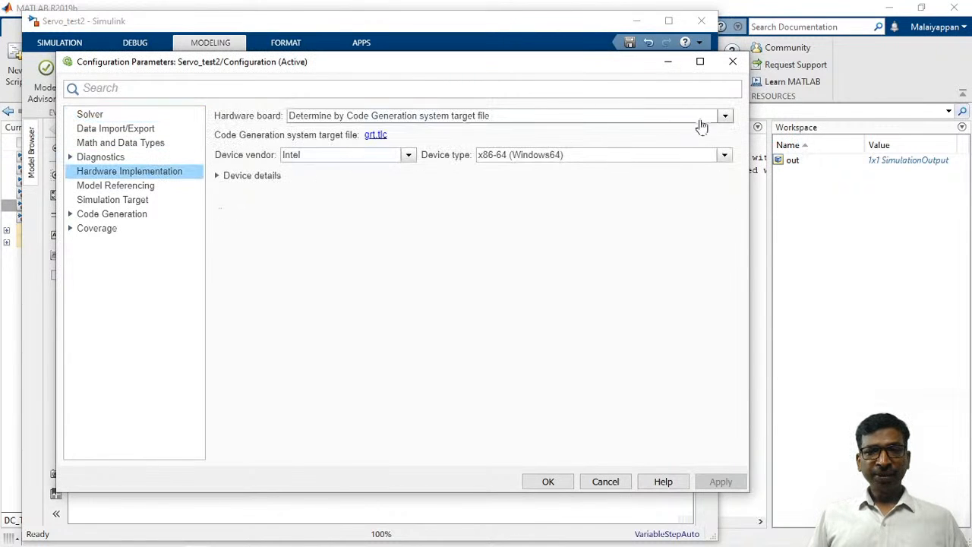
pyautogui.click(725, 116)
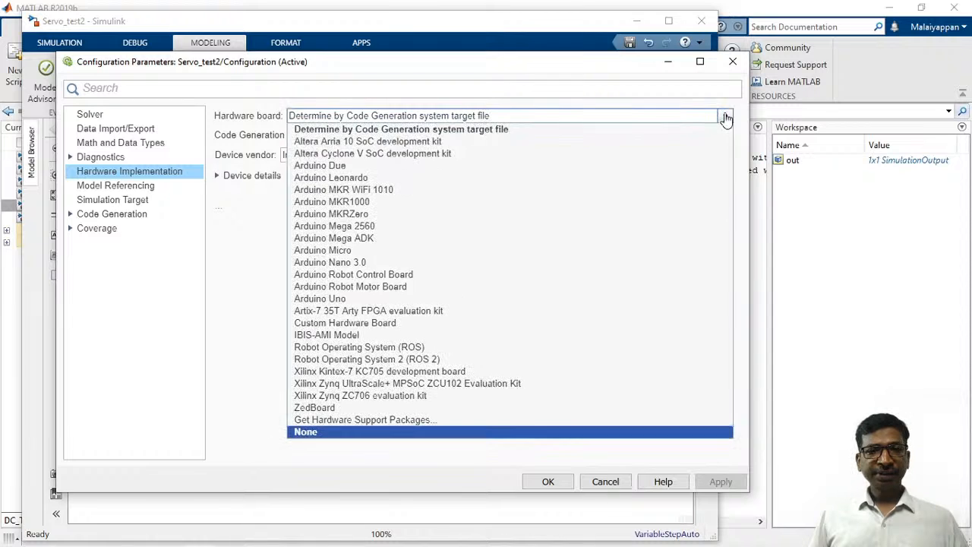
pyautogui.click(406, 300)
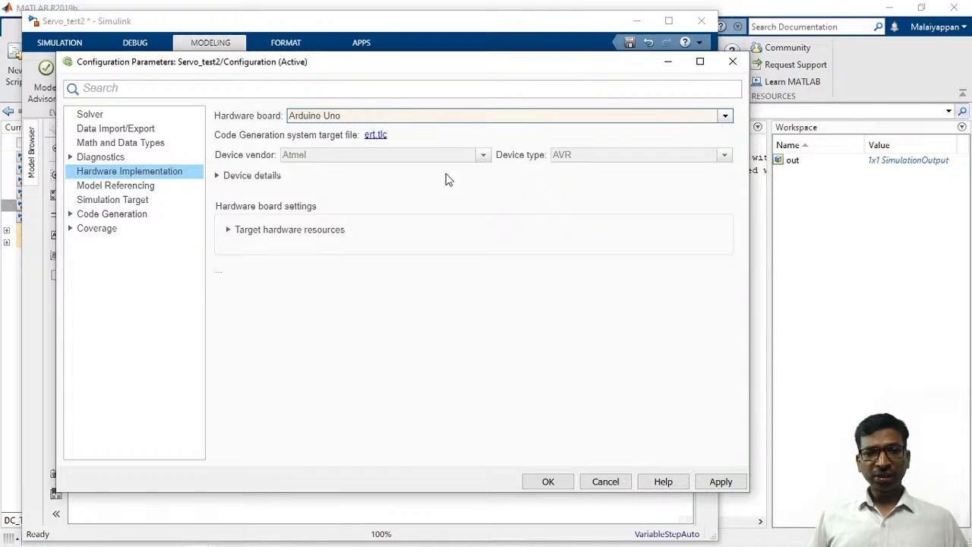
pyautogui.click(720, 483)
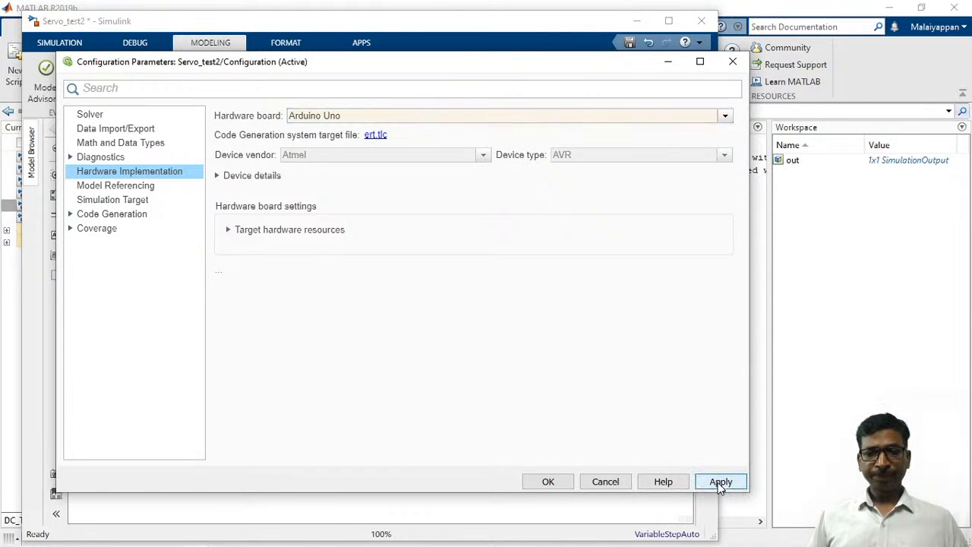
pyautogui.click(549, 483)
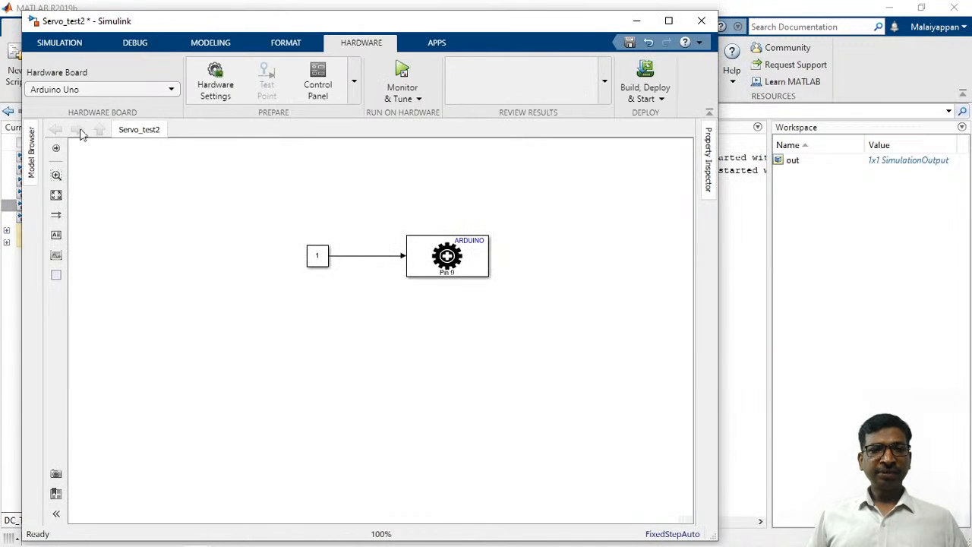
pyautogui.click(60, 43)
pyautogui.click(77, 81)
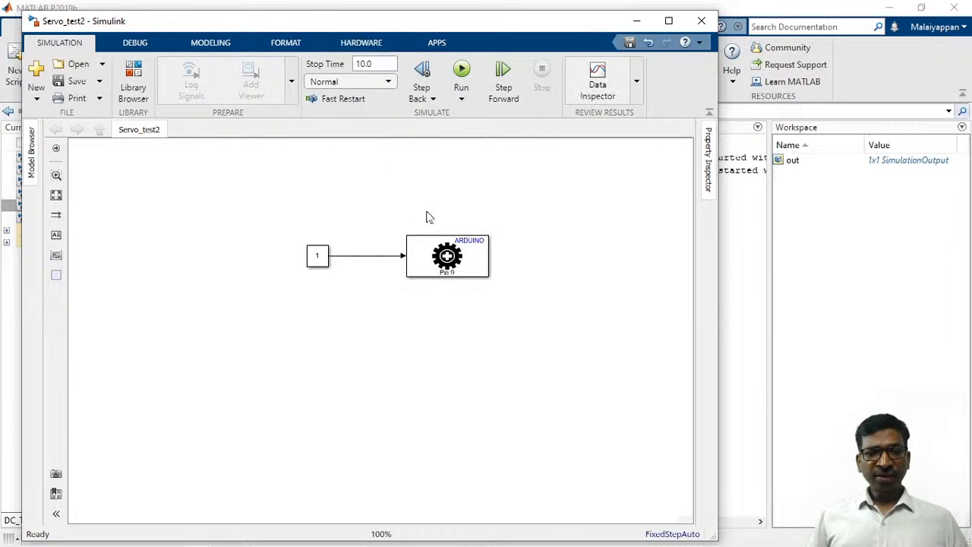
# Set the stop time for running on hardware to inf and save the model
pyautogui.click(361, 41)
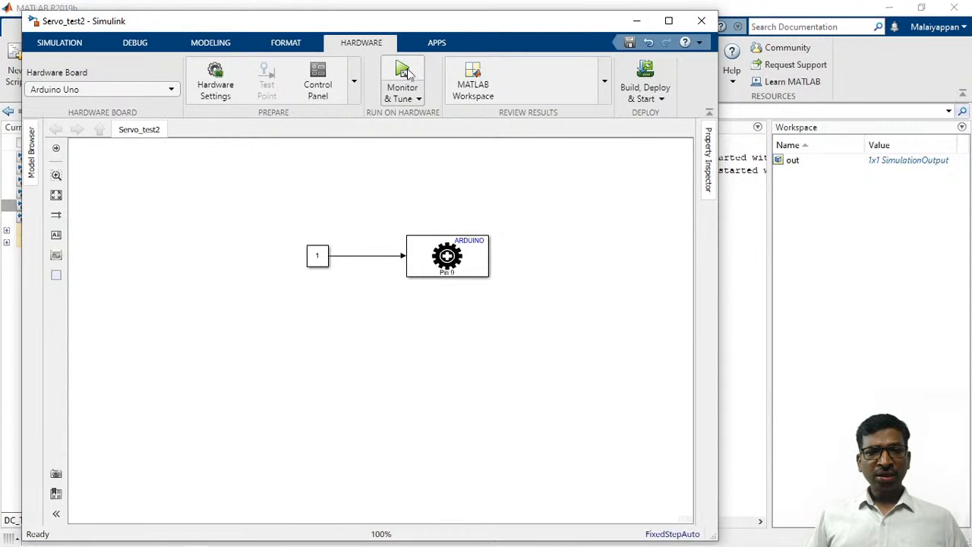
pyautogui.click(418, 101)
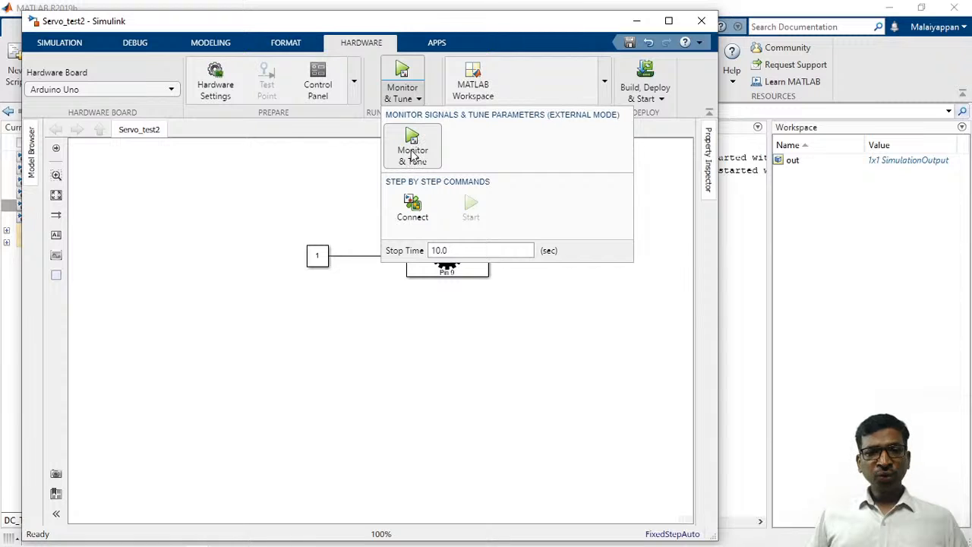
pyautogui.click(461, 249)
pyautogui.write('inf')
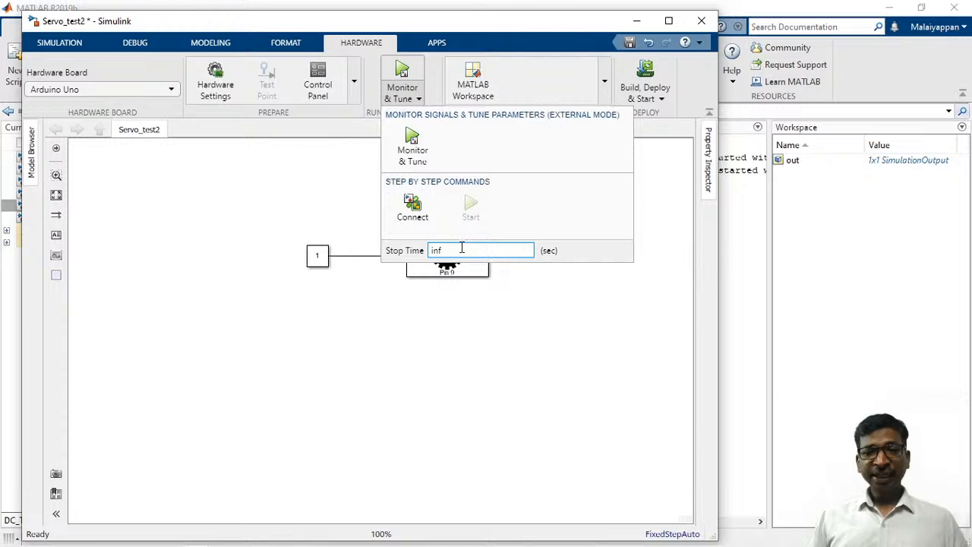
pyautogui.click(532, 301)
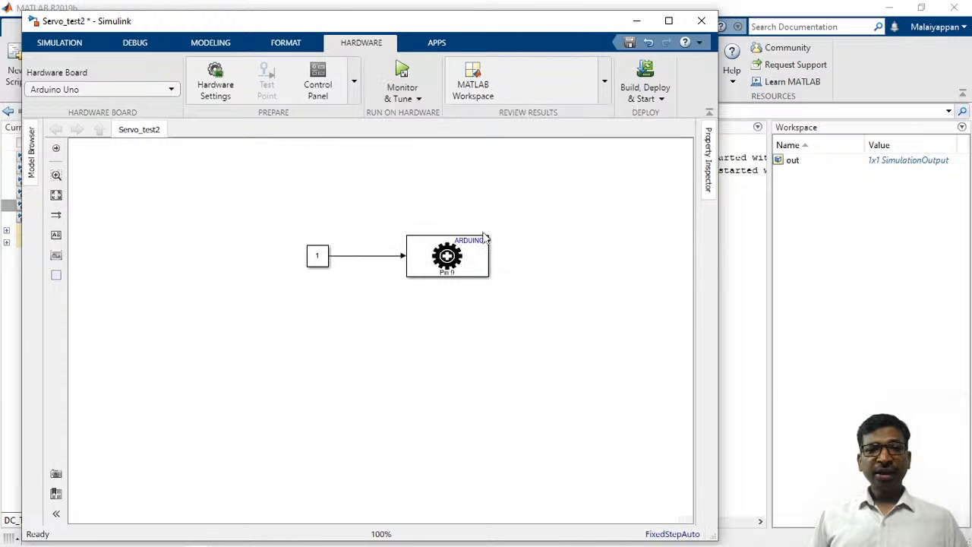
pyautogui.click(59, 44)
pyautogui.click(75, 82)
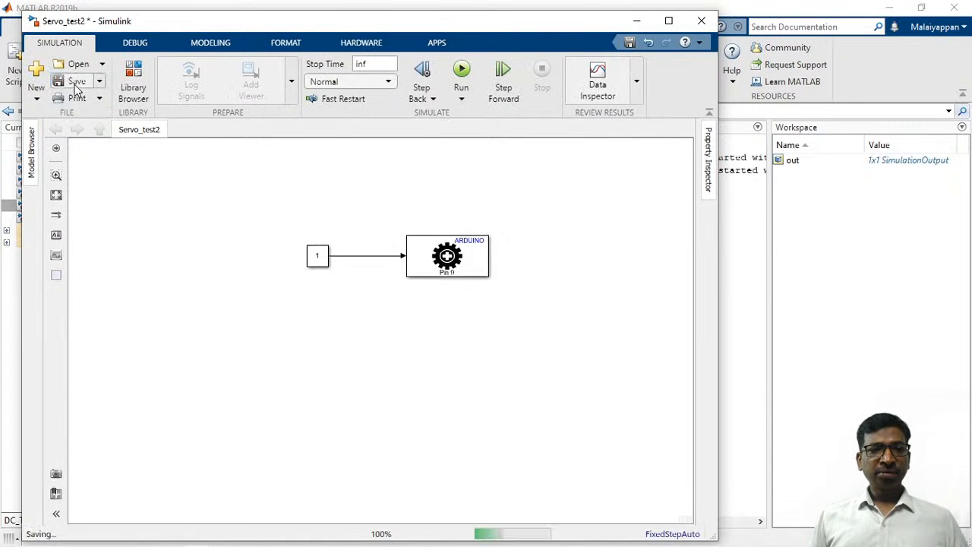
# Examine the available simulation modes and compare them with the external-mode Monitor & Tune options for the hardware
pyautogui.click(388, 82)
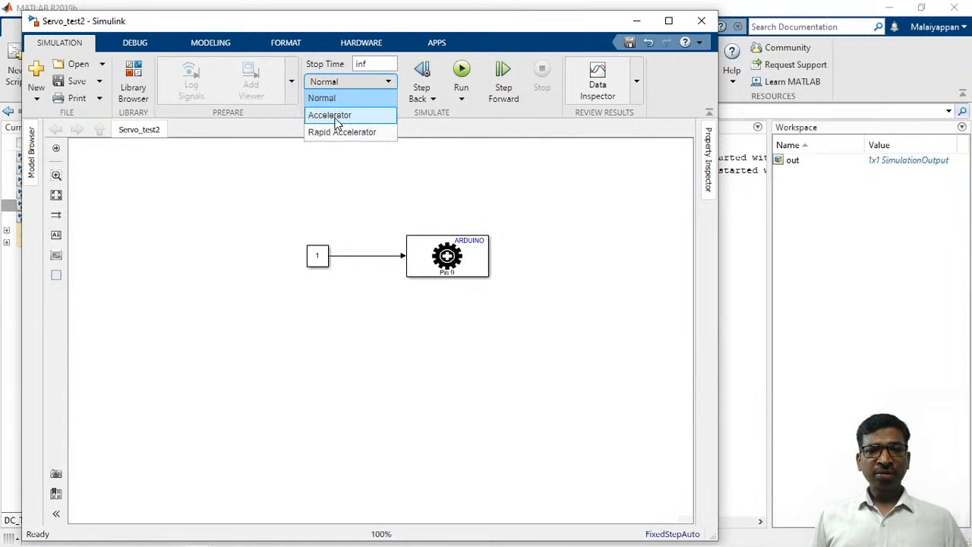
pyautogui.click(363, 44)
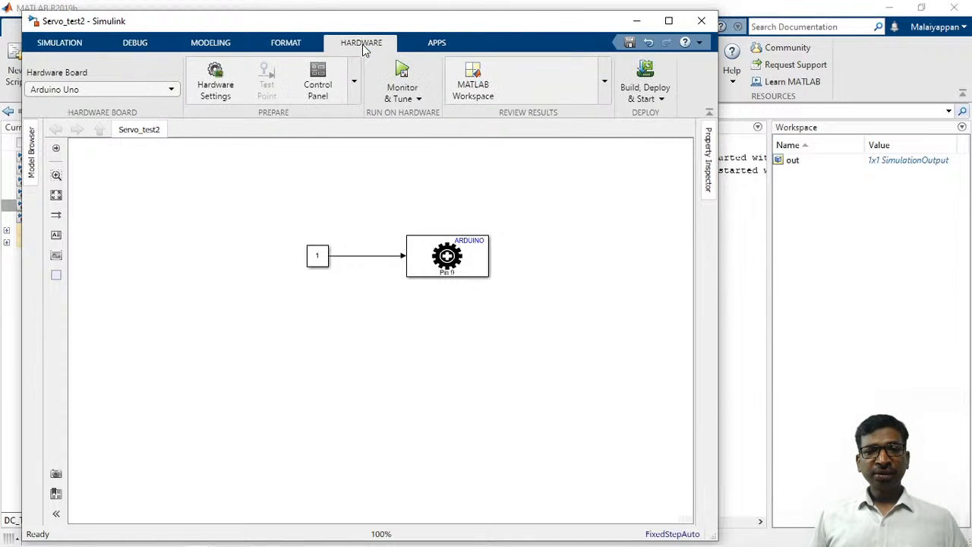
pyautogui.click(419, 100)
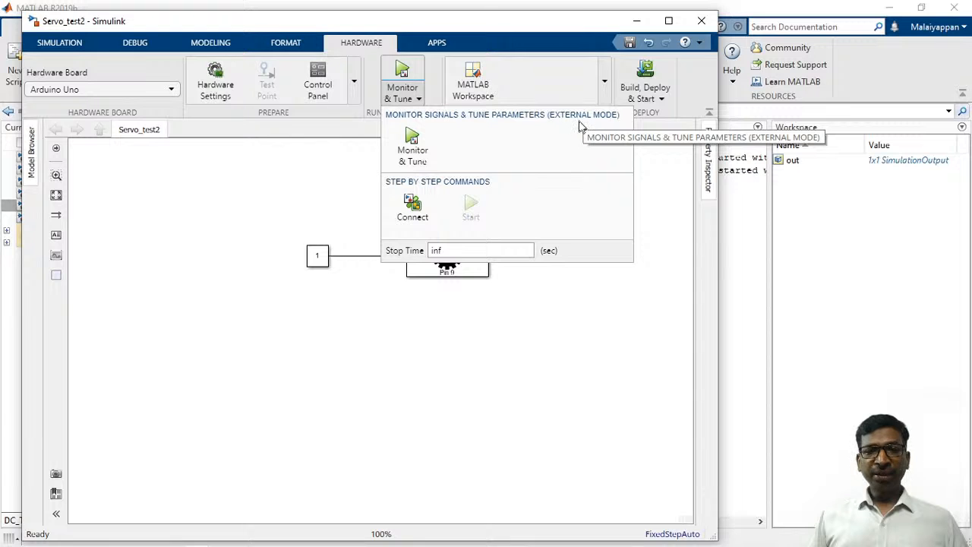
pyautogui.click(70, 42)
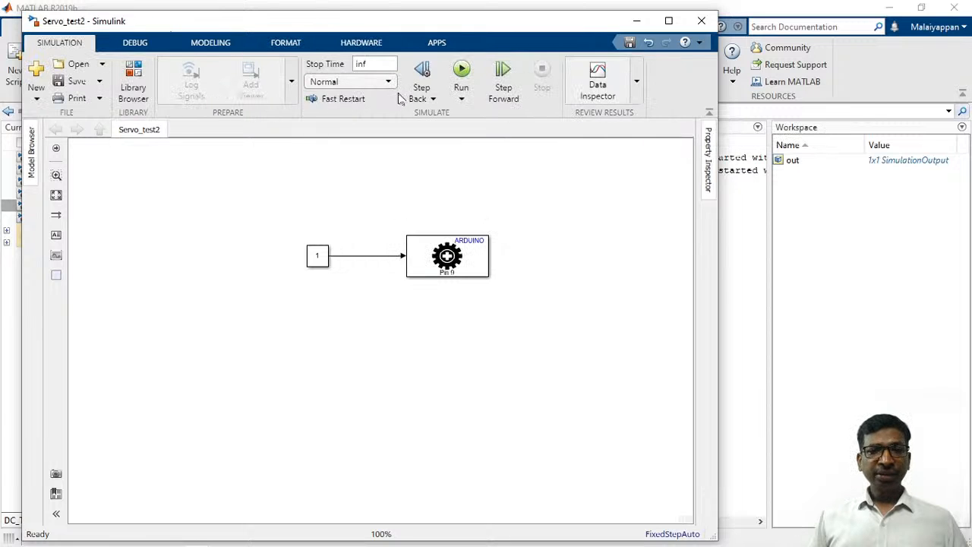
pyautogui.click(388, 82)
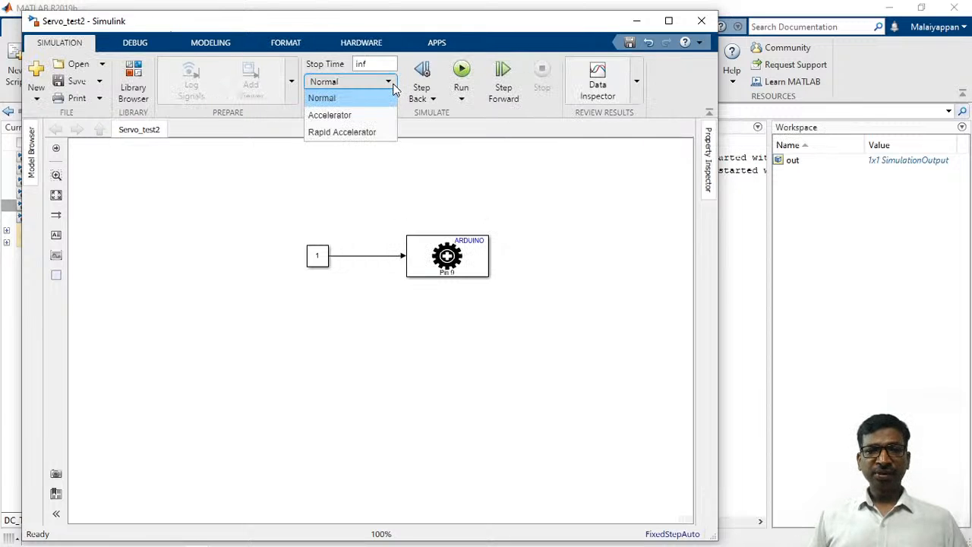
pyautogui.click(394, 90)
pyautogui.click(370, 44)
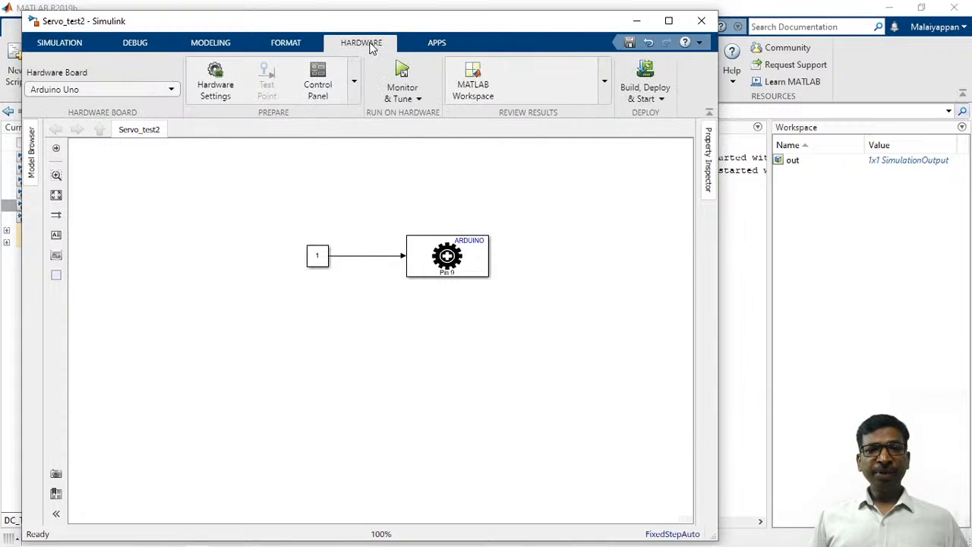
# Build the Servo_test2 model and run it on the Arduino Uno in external mode with Monitor & Tune
pyautogui.click(416, 101)
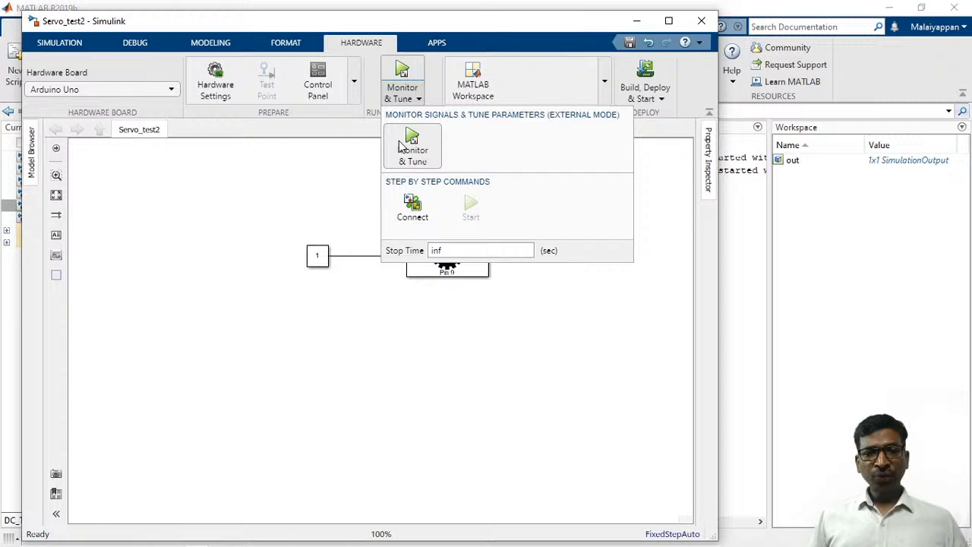
pyautogui.click(343, 164)
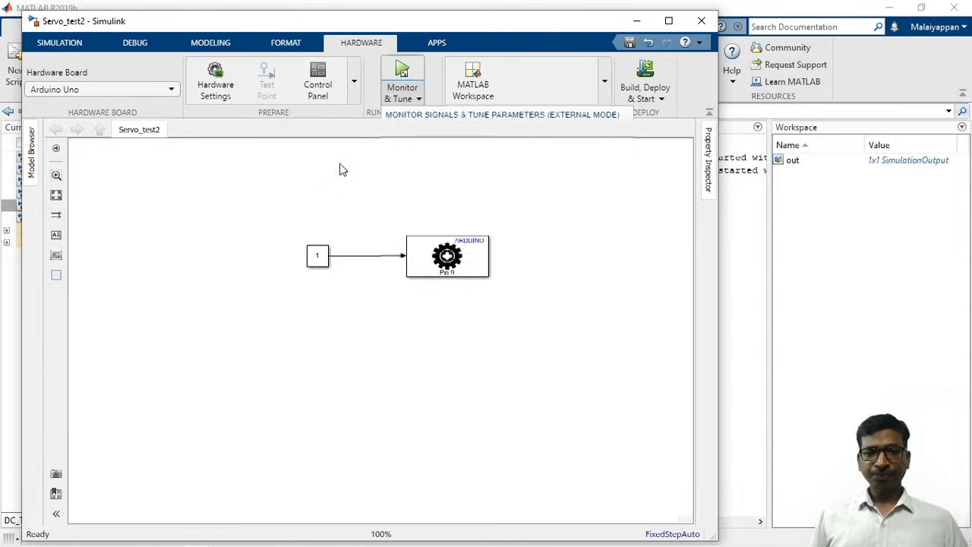
pyautogui.click(44, 45)
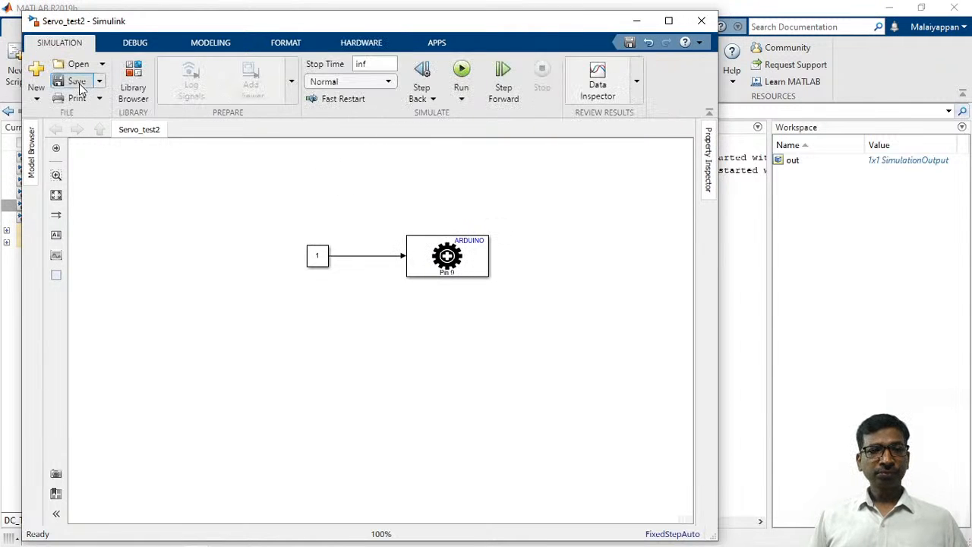
pyautogui.click(370, 44)
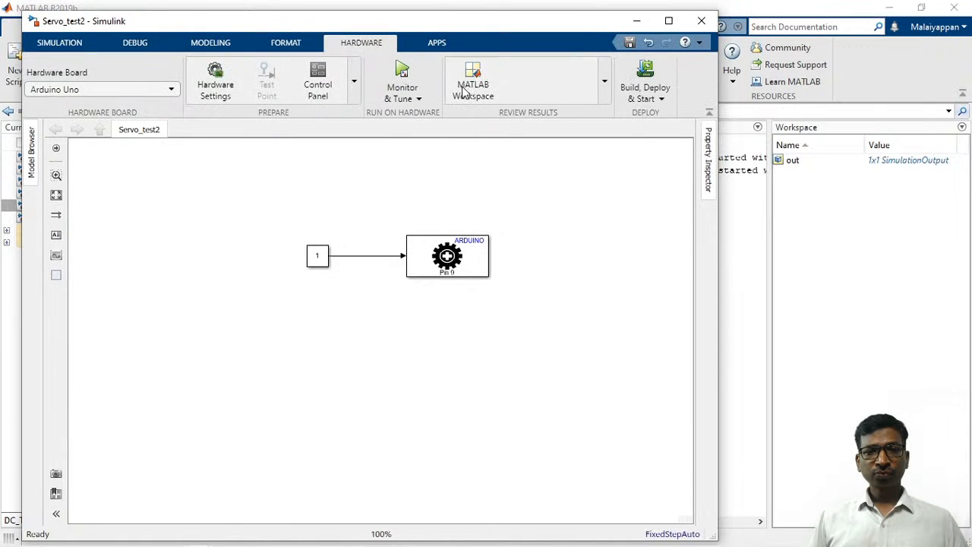
pyautogui.click(402, 70)
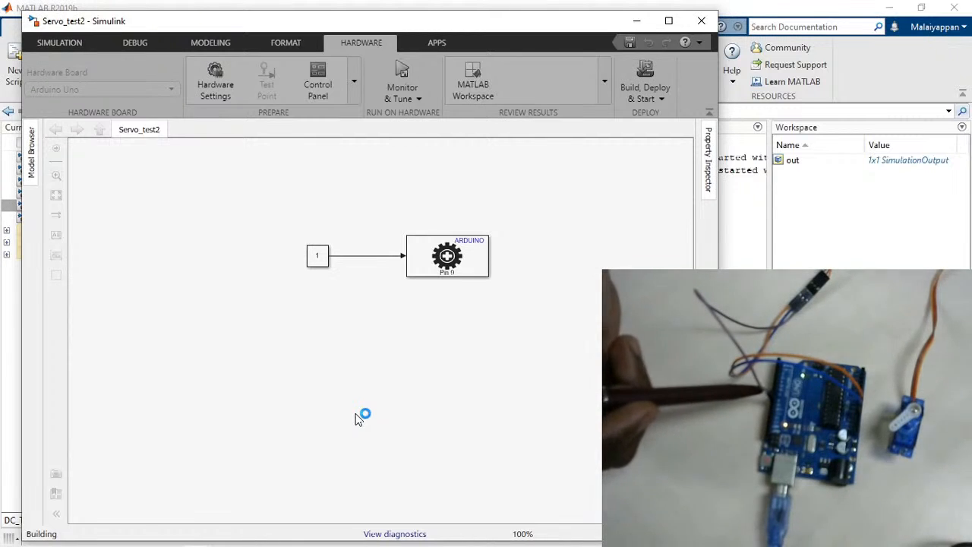
# Switch to the PowerPoint slide show, review the servo wire-to-Arduino pin table, and return to the Simulink model
pyautogui.hotkey('alt', 'Tab')
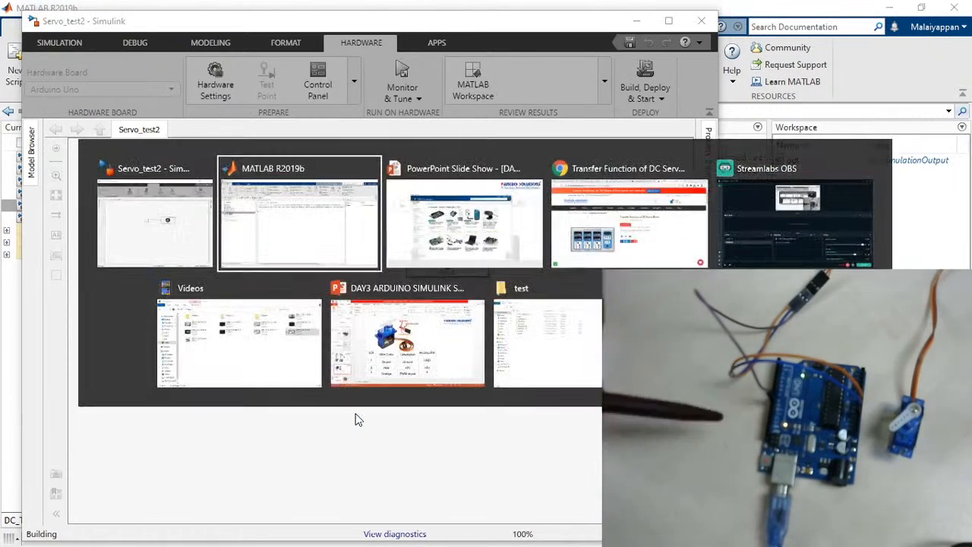
pyautogui.hotkey('alt', 'Tab')
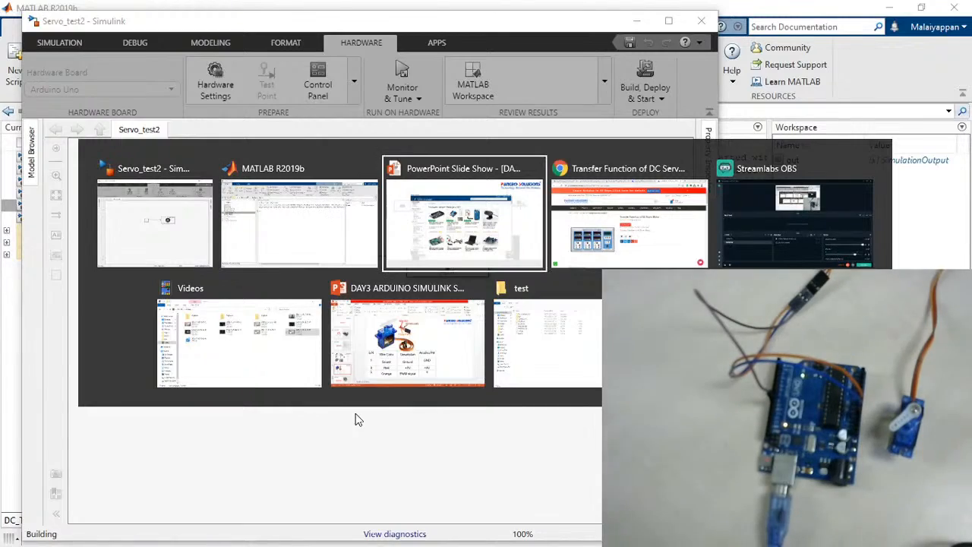
pyautogui.press('Right')
pyautogui.press('Right')
pyautogui.press('Right')
pyautogui.press('Right')
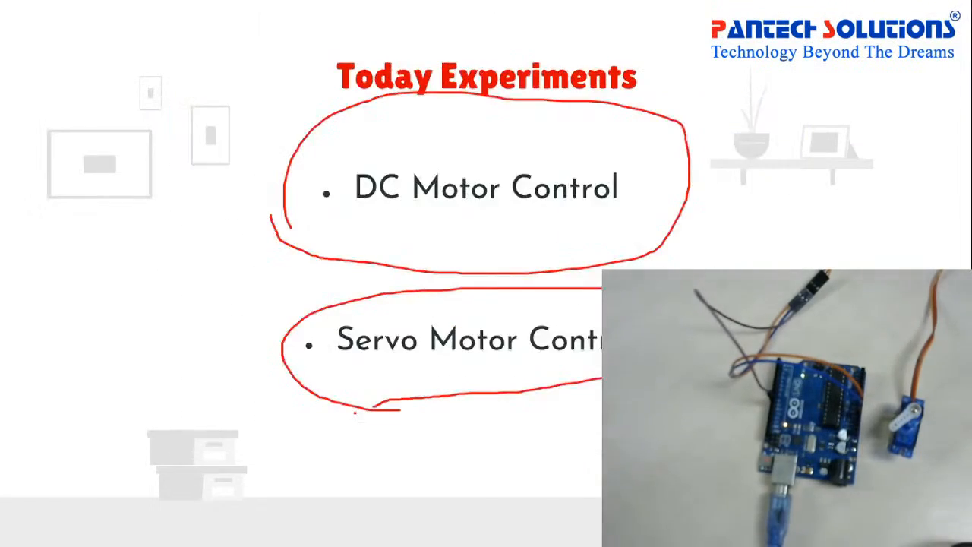
pyautogui.press('Right')
pyautogui.press('Right')
pyautogui.press('Right')
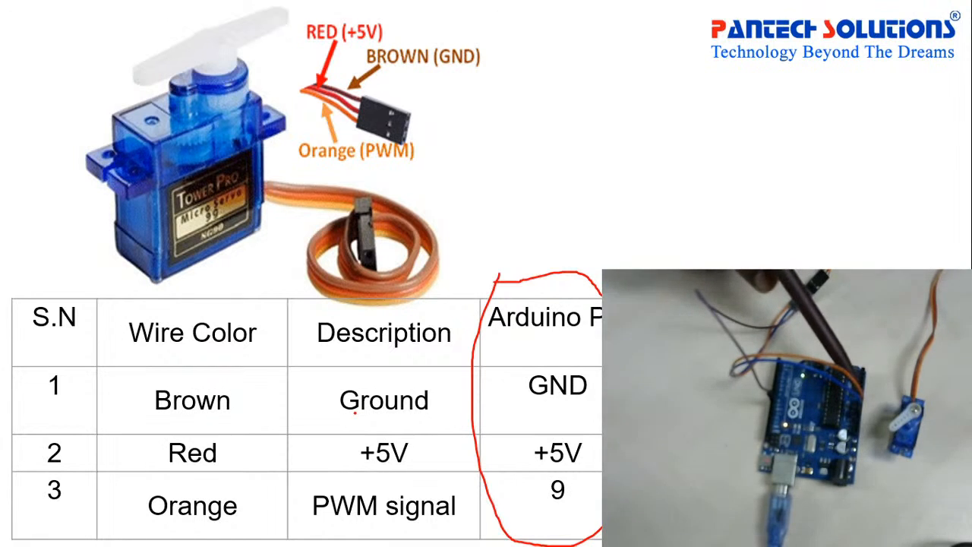
pyautogui.hotkey('alt', 'Tab')
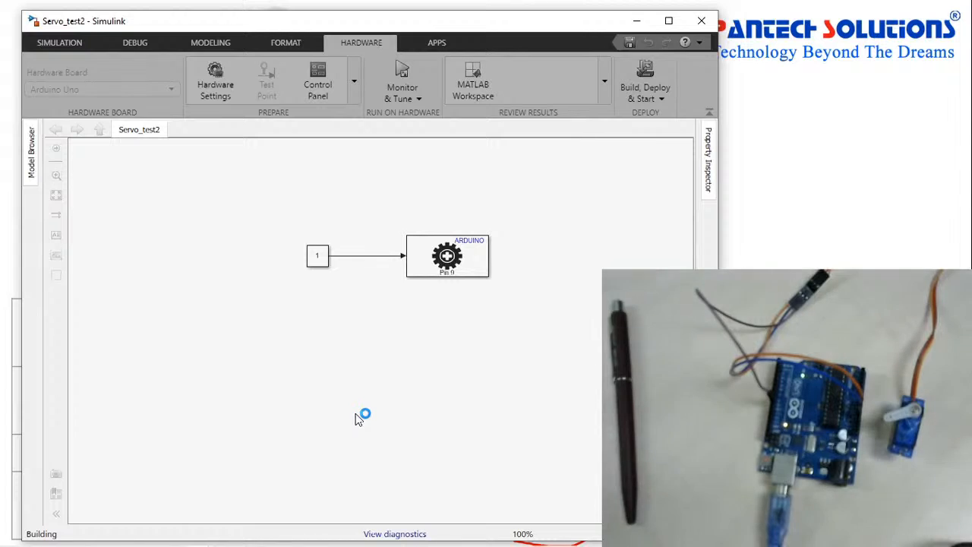
pyautogui.scroll(-1, 355, 414)
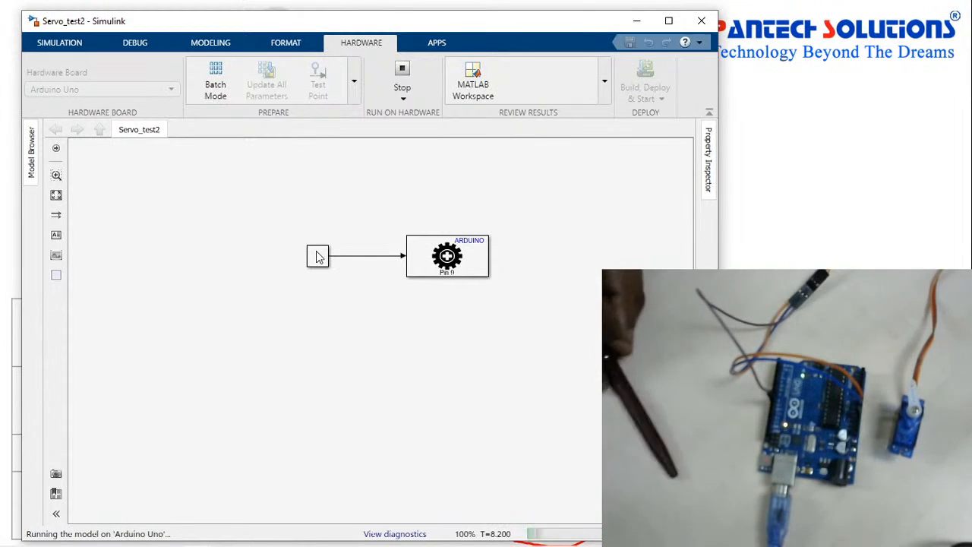
# Set the Constant block feeding the servo to 0 and, in succession, 50 while the model runs on the hardware
pyautogui.doubleClick(318, 255)
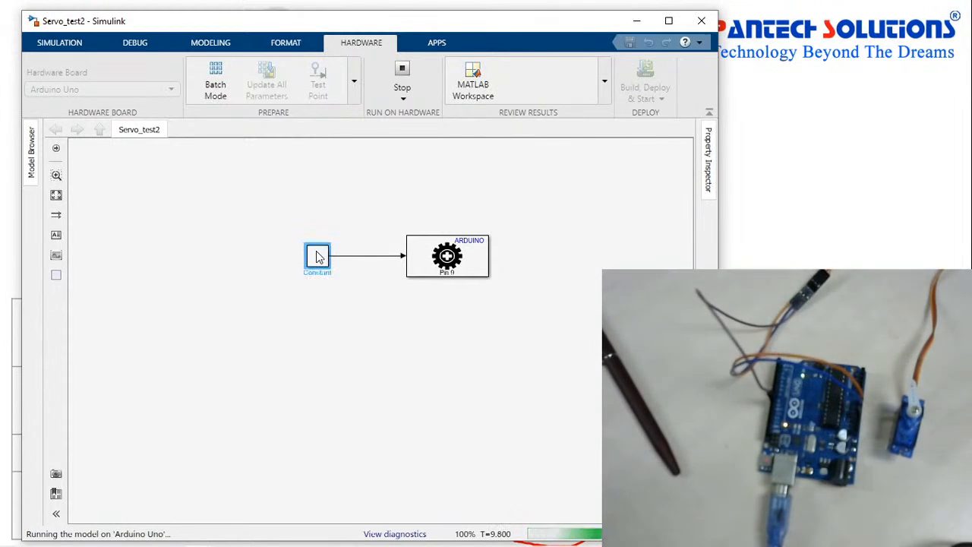
pyautogui.write('0')
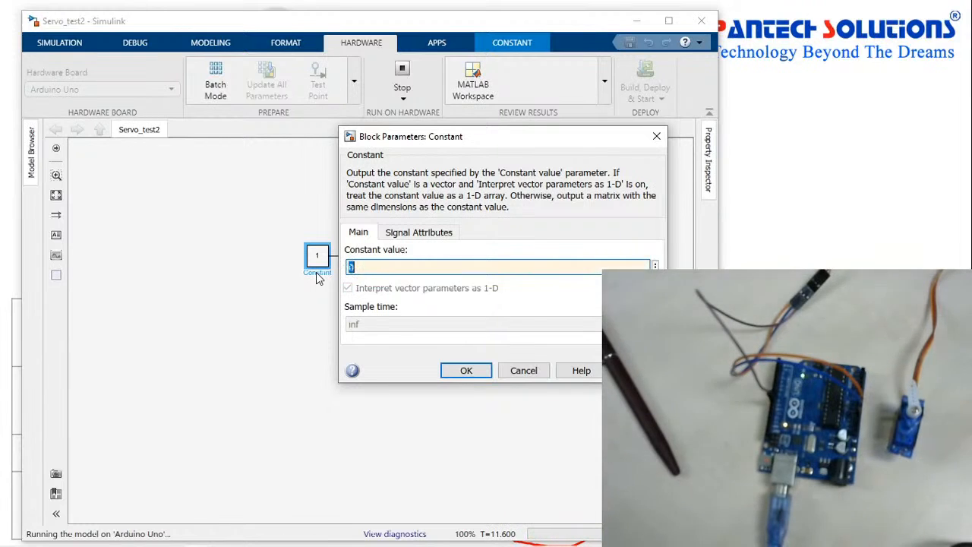
pyautogui.press('Return')
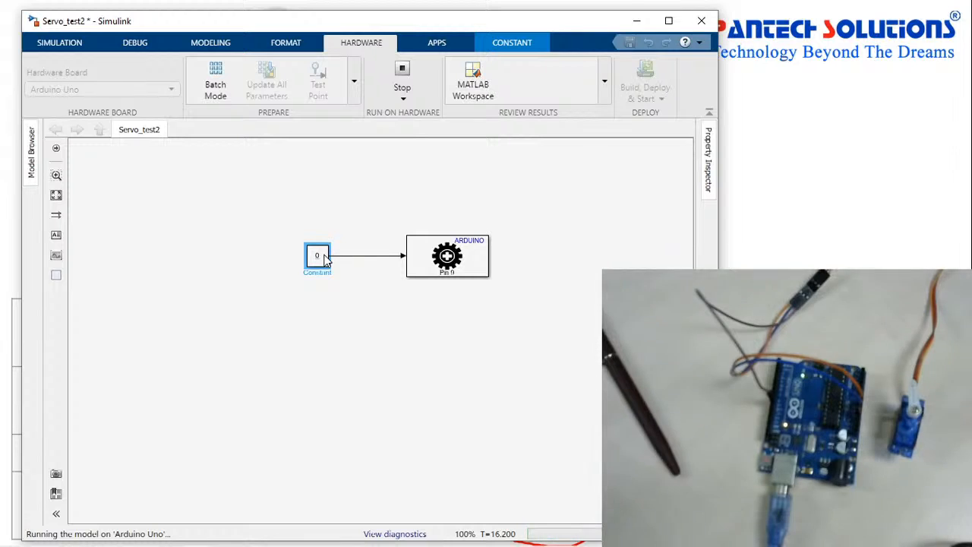
pyautogui.doubleClick(318, 260)
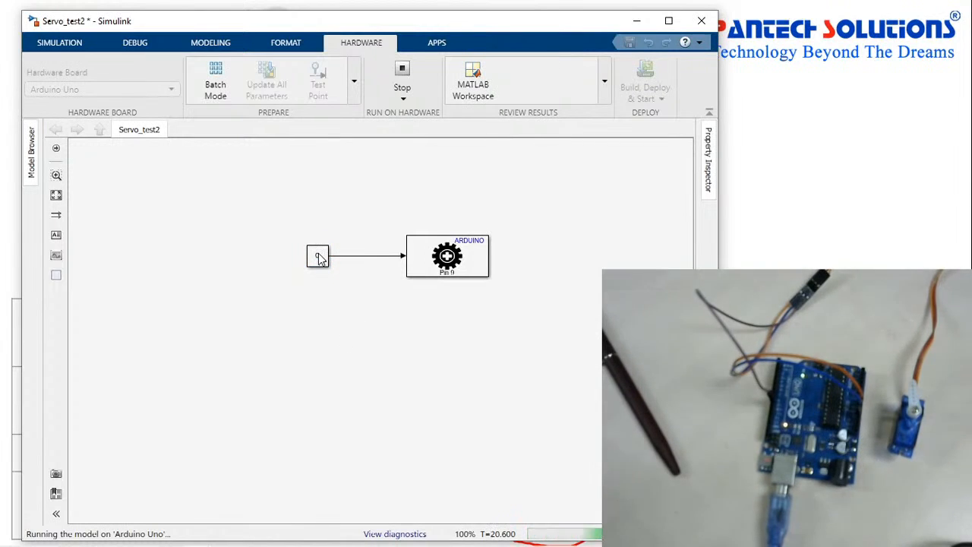
pyautogui.doubleClick(318, 258)
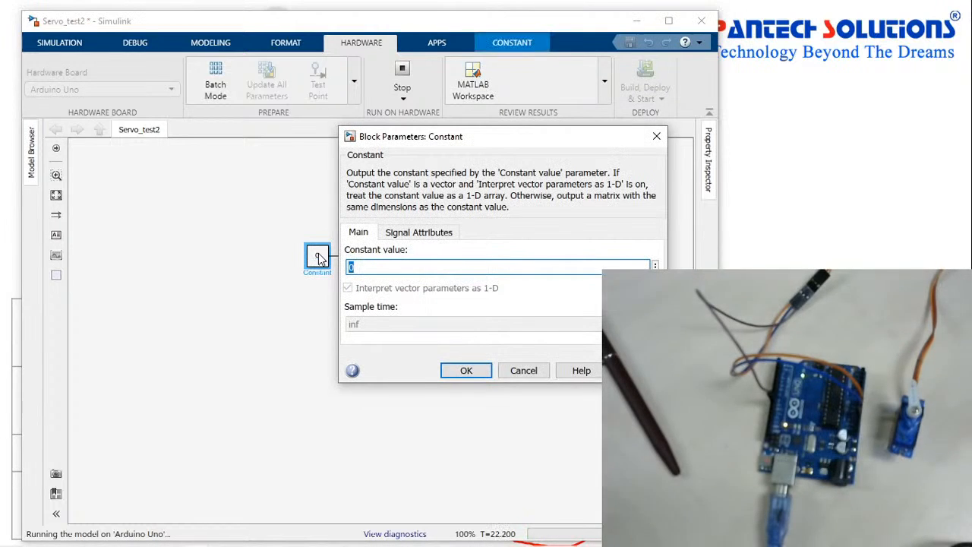
pyautogui.write('5')
pyautogui.press('Return')
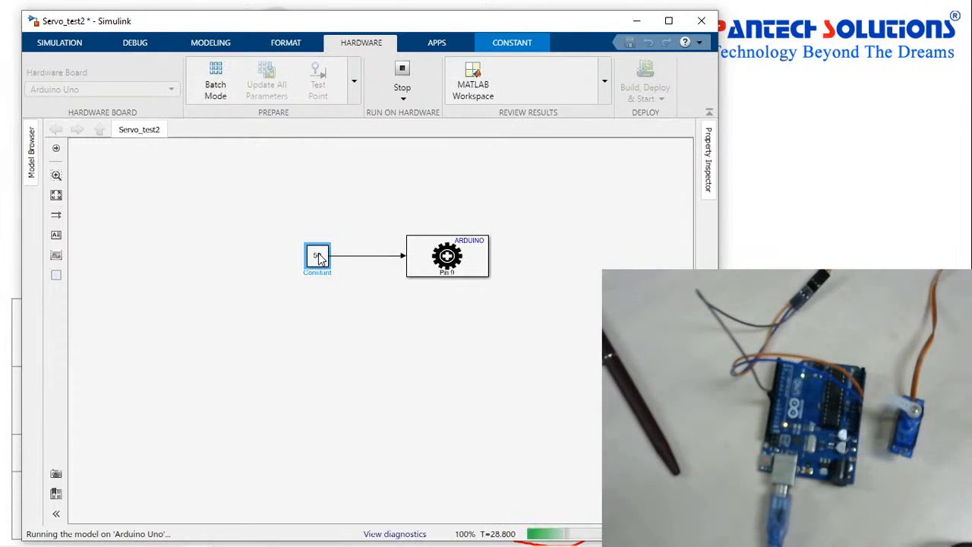
# Set the Constant block's value to 150 in the running model to turn the servo further
pyautogui.hotkey('alt', 'Tab')
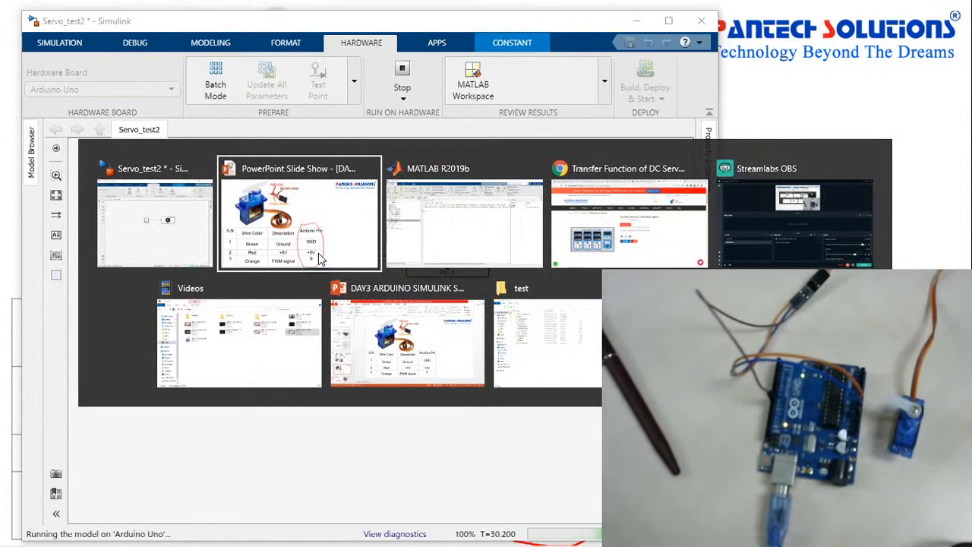
pyautogui.click(174, 239)
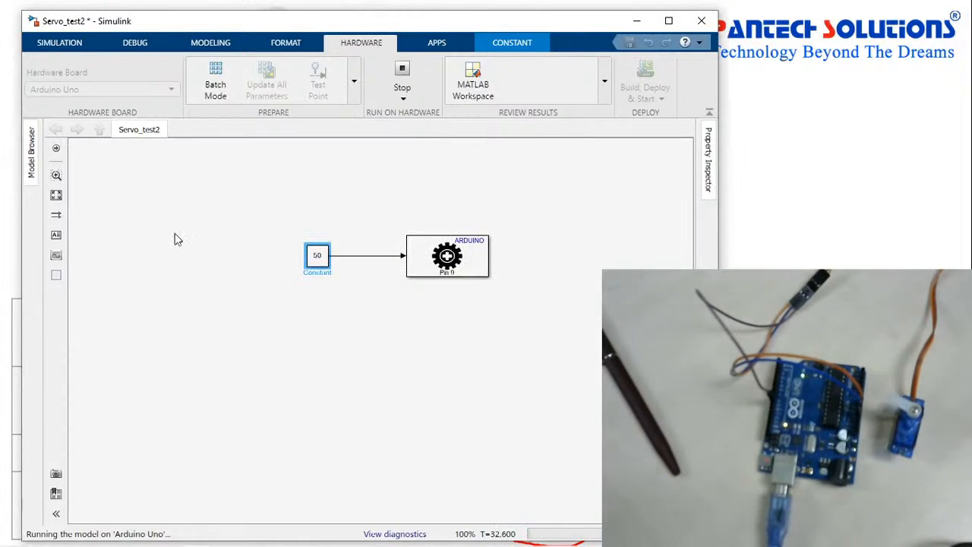
pyautogui.doubleClick(316, 257)
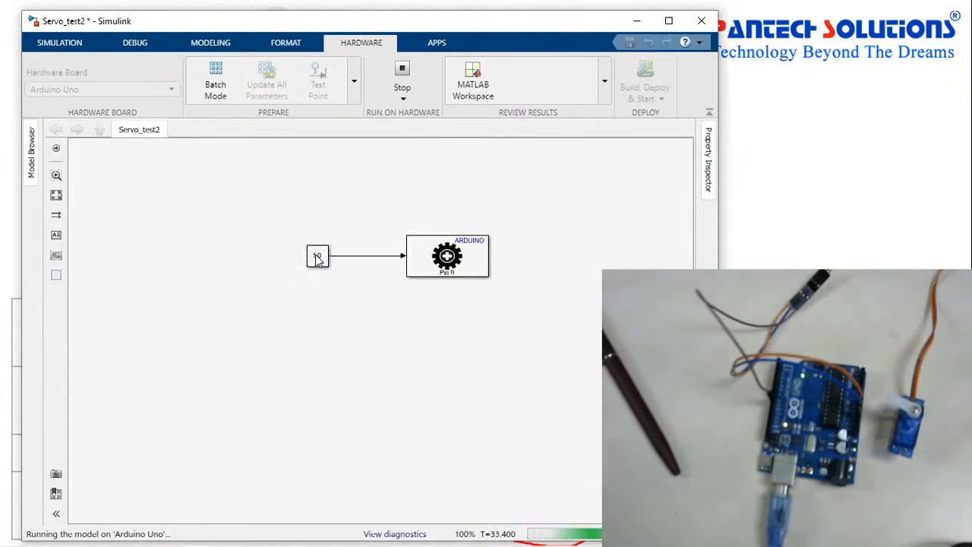
pyautogui.click(317, 255)
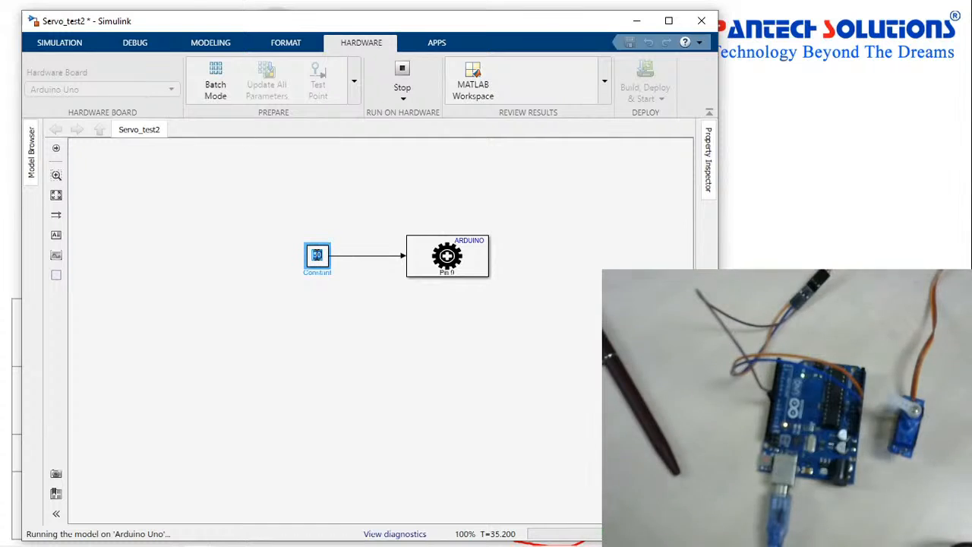
pyautogui.doubleClick(323, 262)
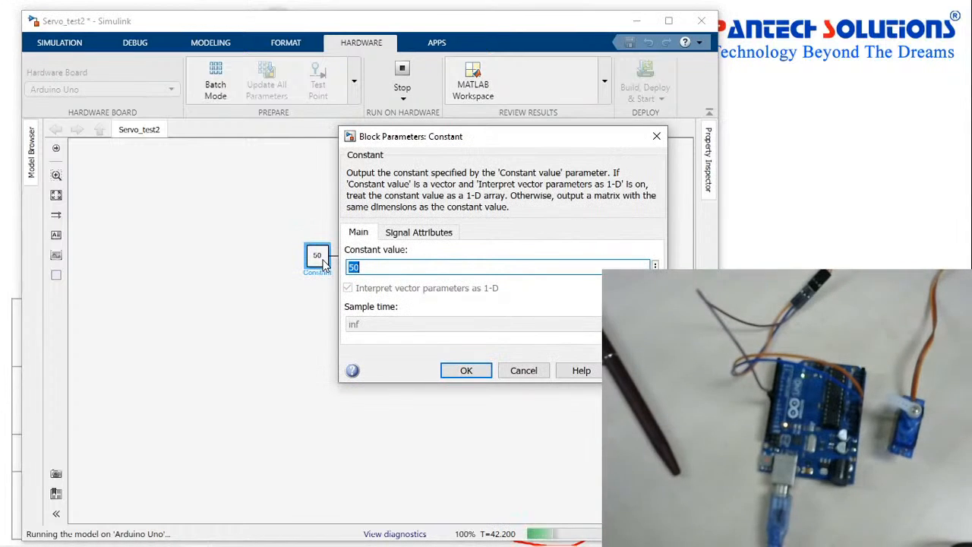
pyautogui.write('180')
pyautogui.press('Return')
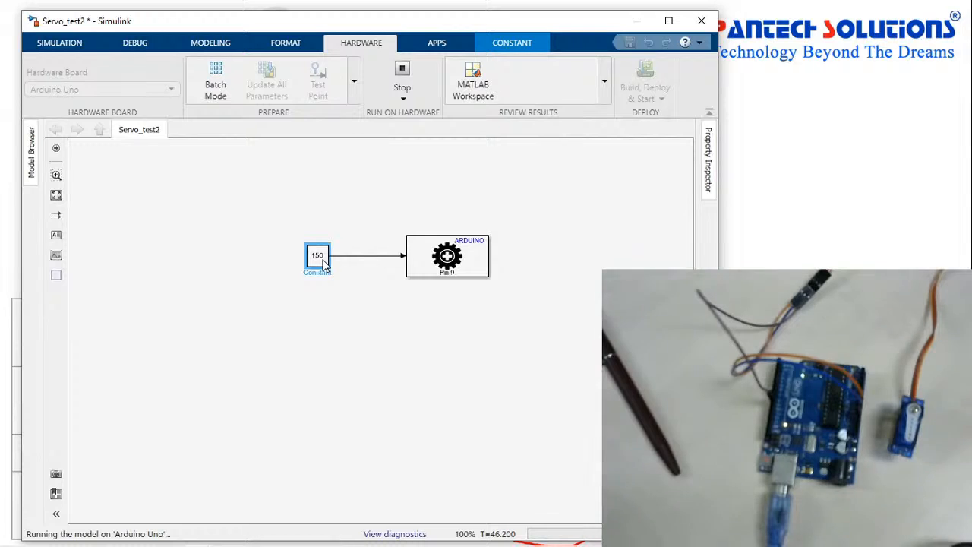
# Set the running model's Constant value to 180 and, in succession, 170 to test the servo near its upper limit
pyautogui.doubleClick(317, 257)
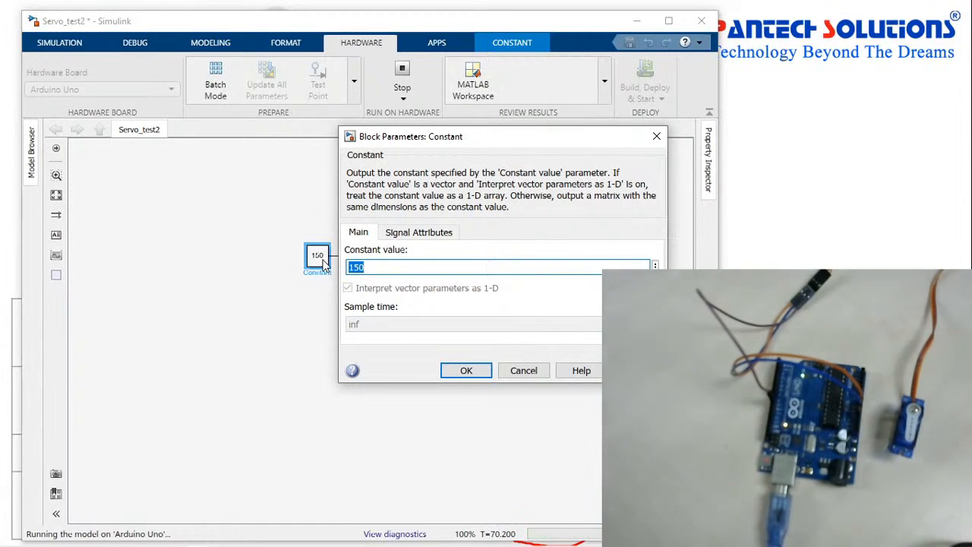
pyautogui.write('180')
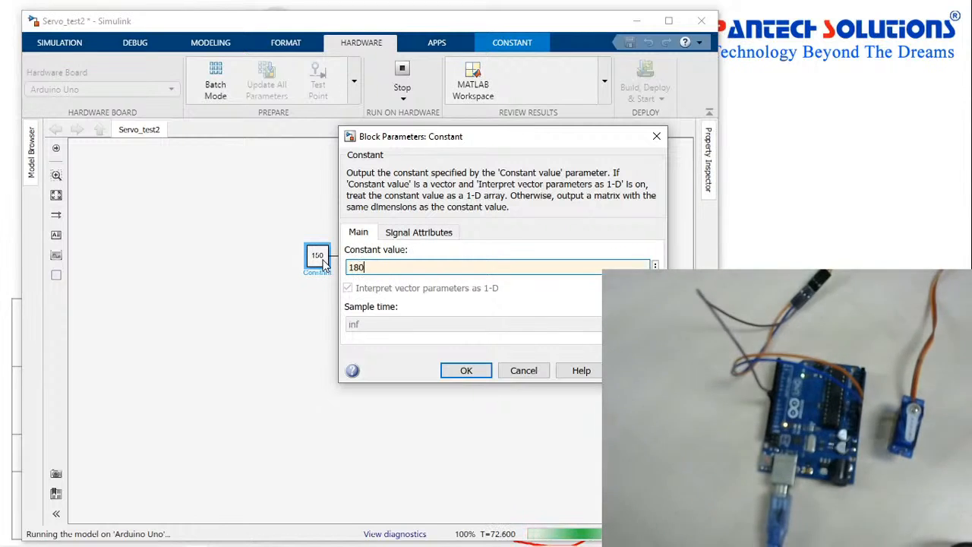
pyautogui.press('Return')
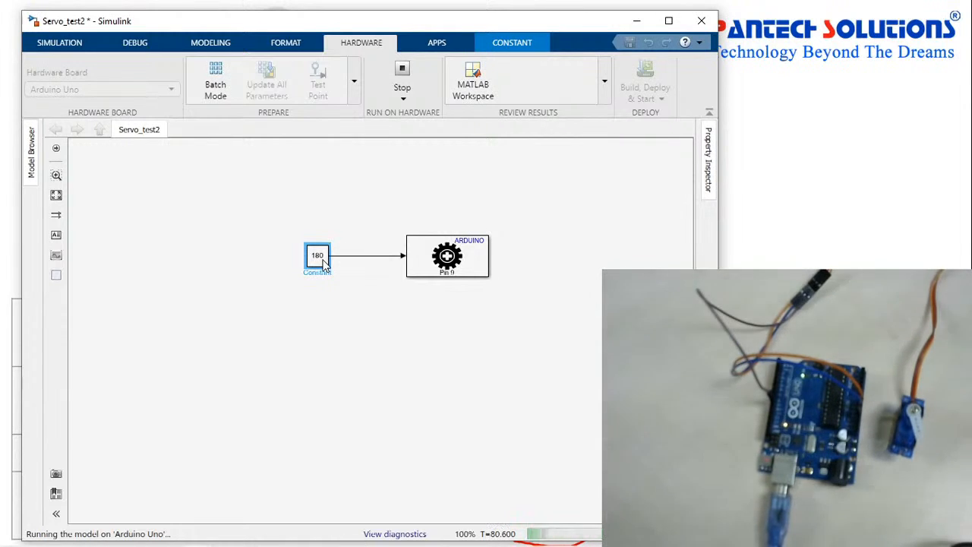
pyautogui.doubleClick(324, 262)
pyautogui.write('170')
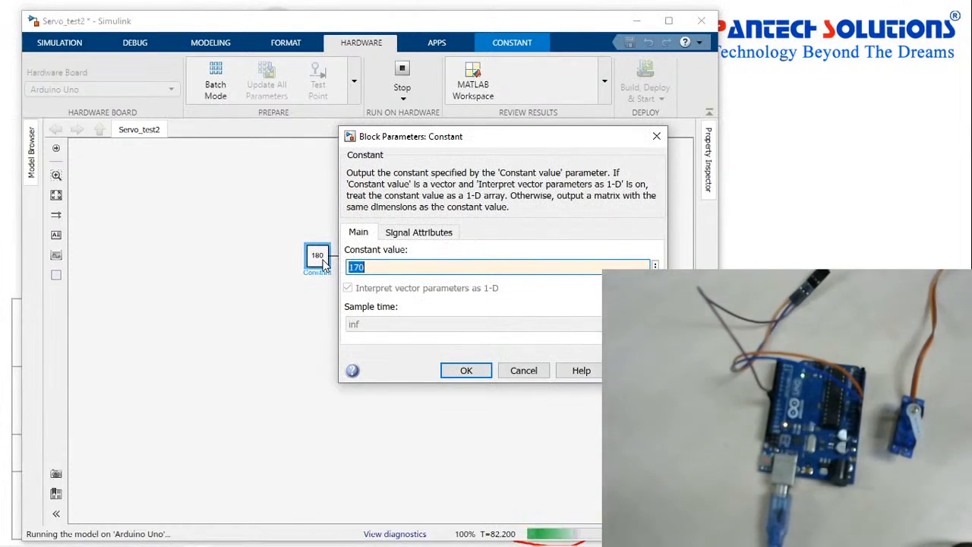
pyautogui.press('Return')
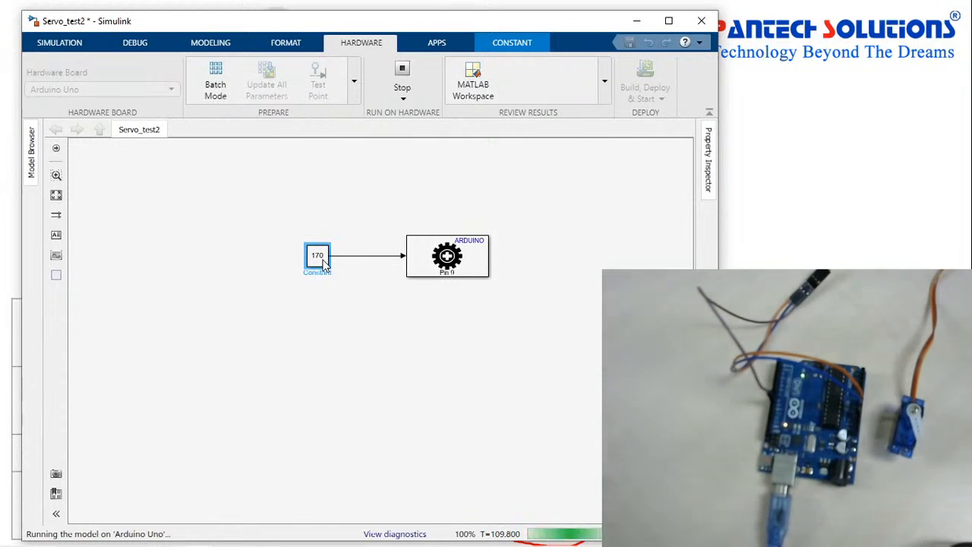
# Set the Constant block's value to 178 while the model is running
pyautogui.doubleClick(318, 257)
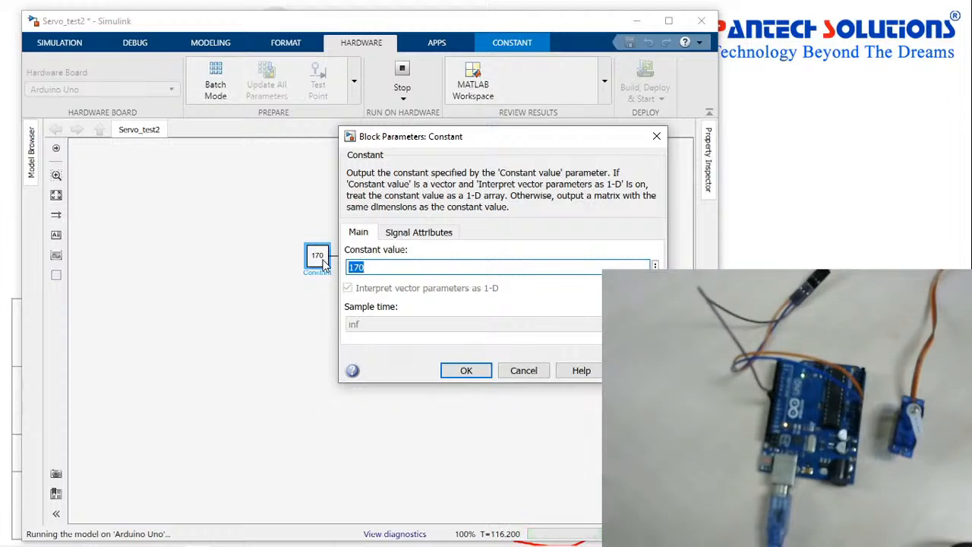
pyautogui.write('7')
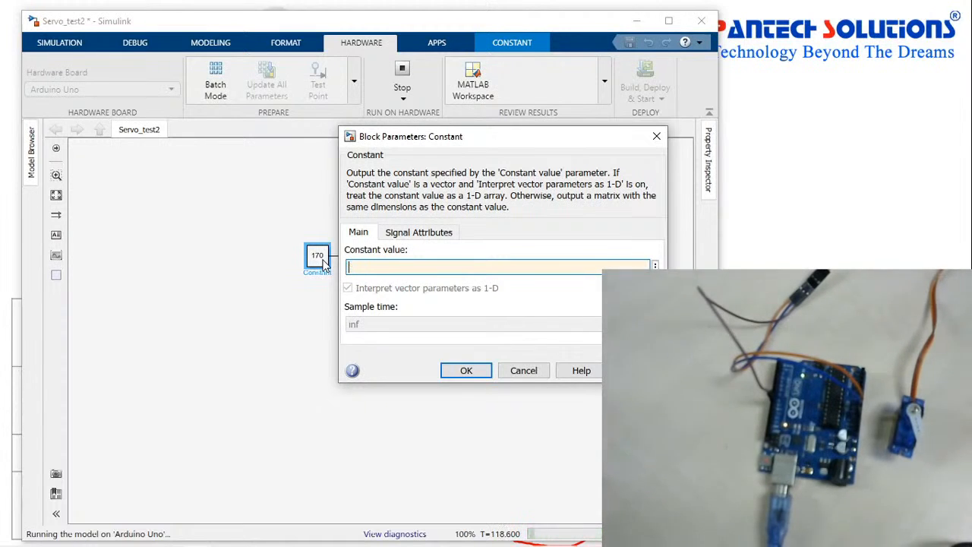
pyautogui.write('17')
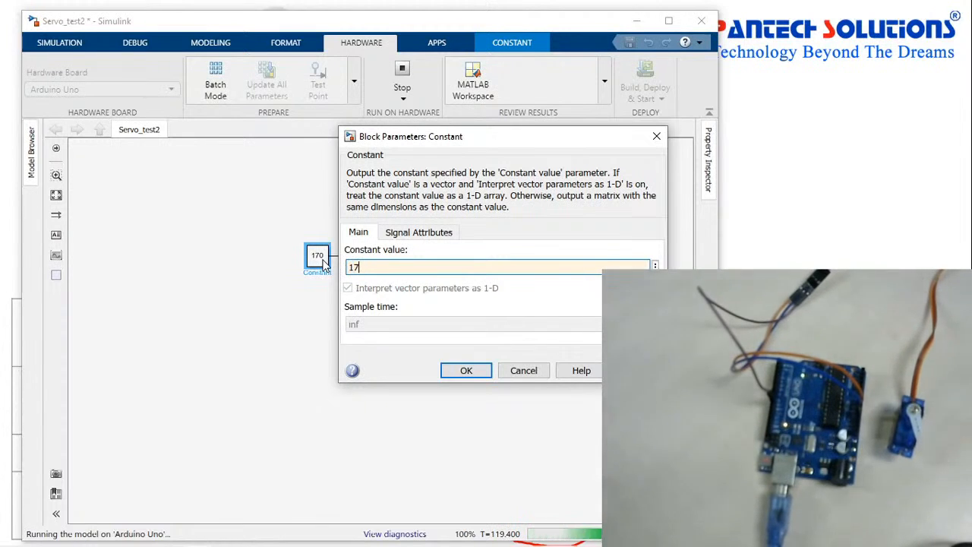
pyautogui.write('8')
pyautogui.press('Return')
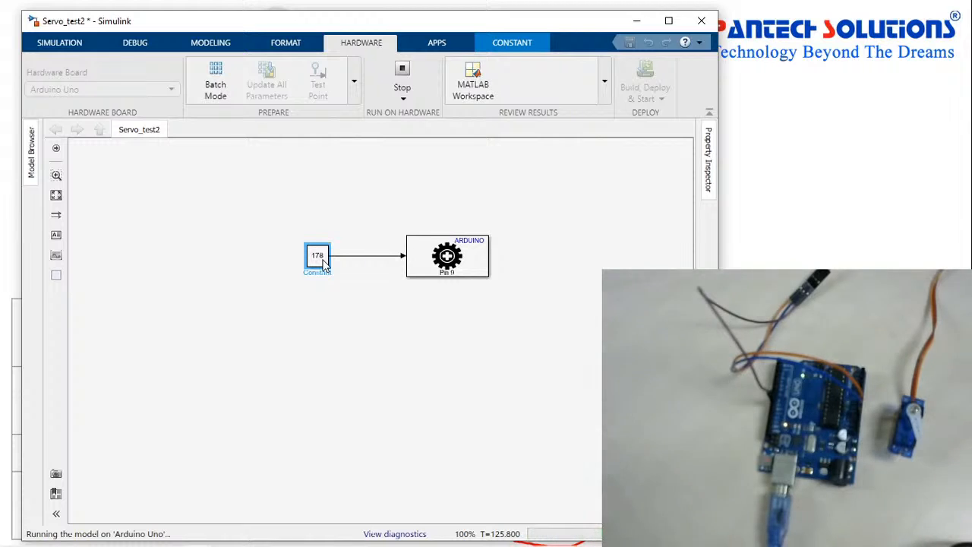
# Set the Constant block's value to 180 to send the servo to its maximum angle
pyautogui.doubleClick(318, 257)
pyautogui.write('180')
pyautogui.hotkey('ctrl', 'a')
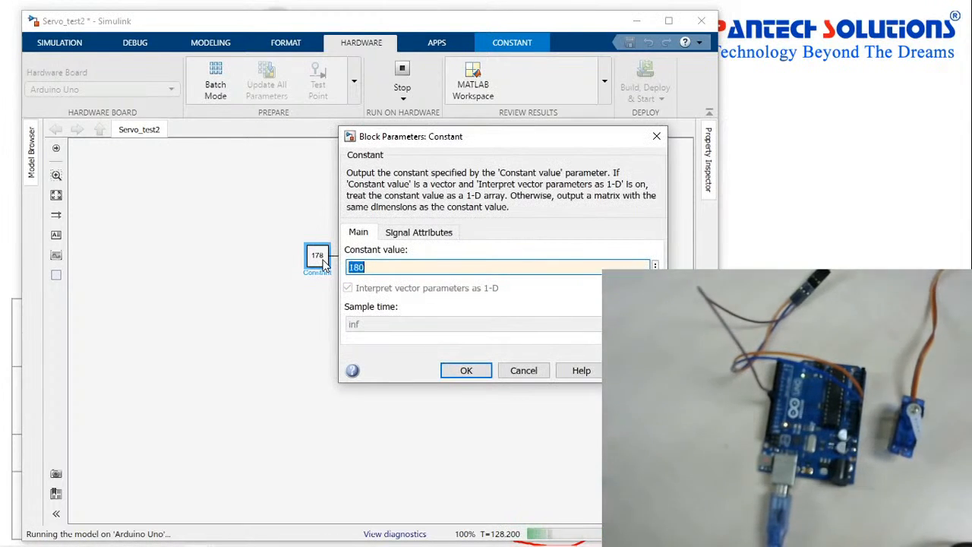
pyautogui.press('Return')
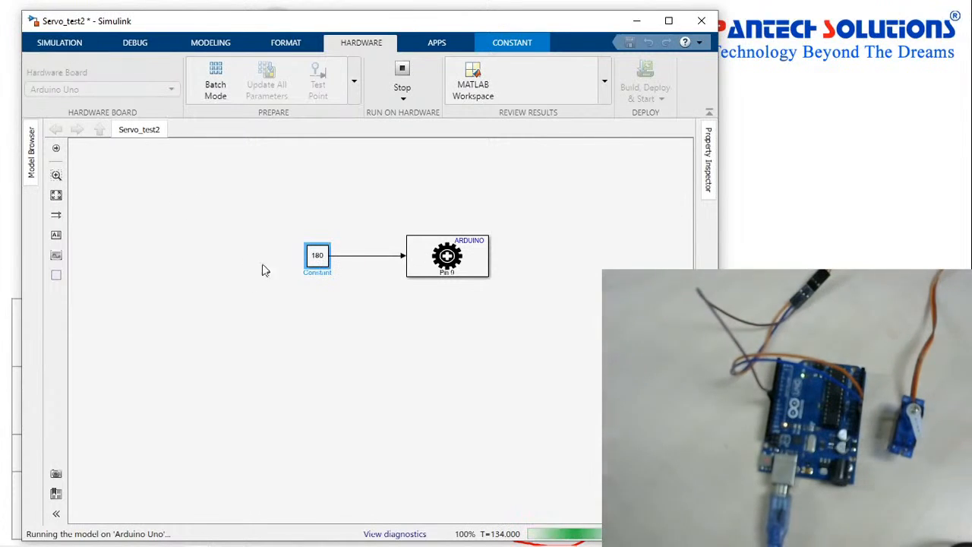
# Set the running model's Constant value to 0 and, in succession, 178 to swing the servo between its end positions
pyautogui.doubleClick(319, 257)
pyautogui.write('0')
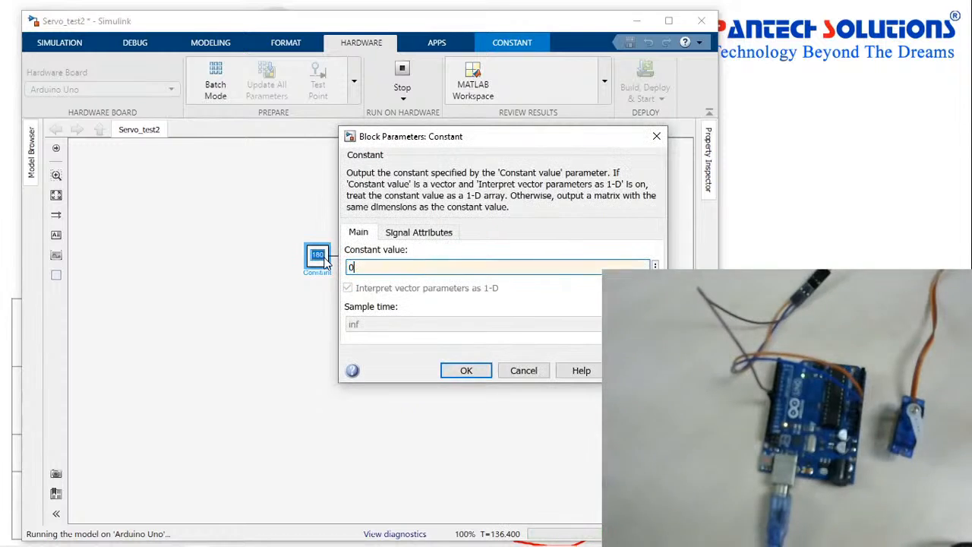
pyautogui.press('Return')
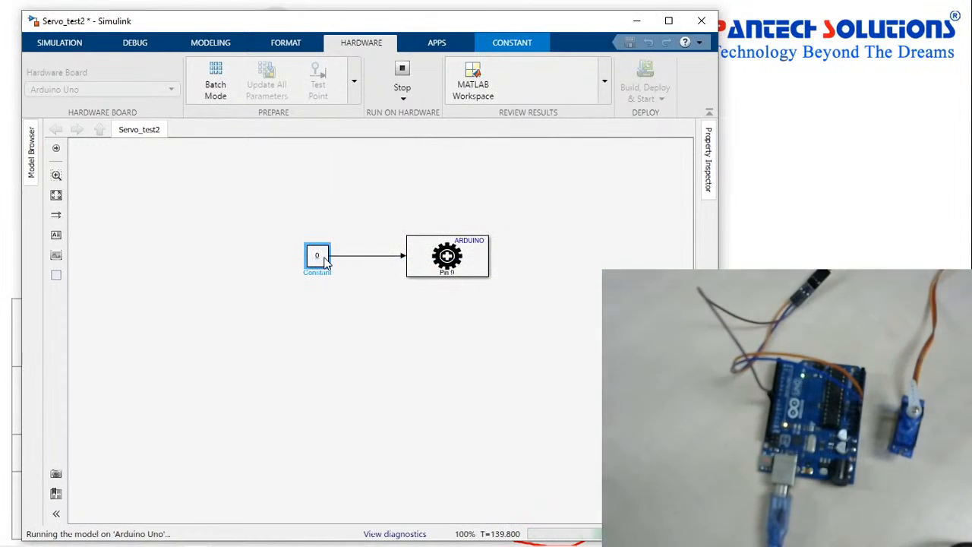
pyautogui.doubleClick(319, 256)
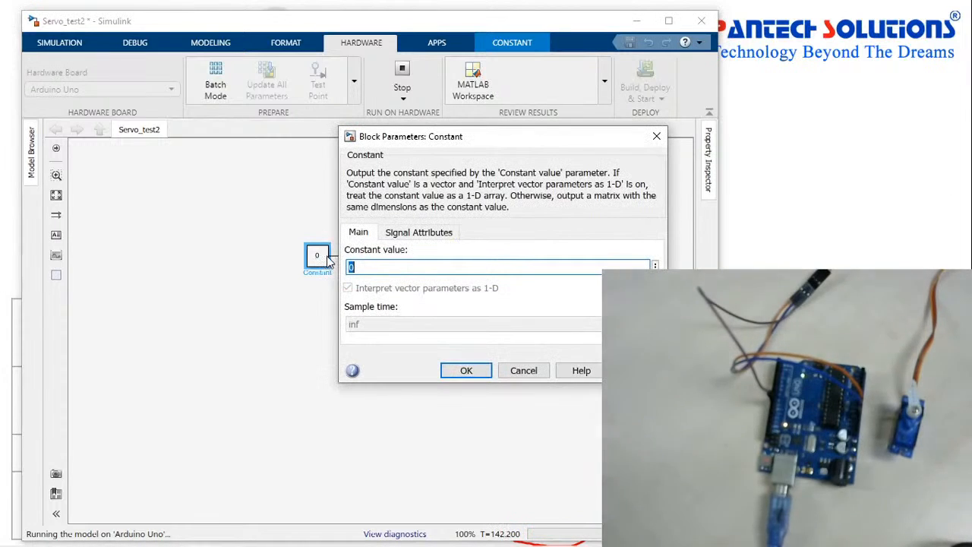
pyautogui.write('178')
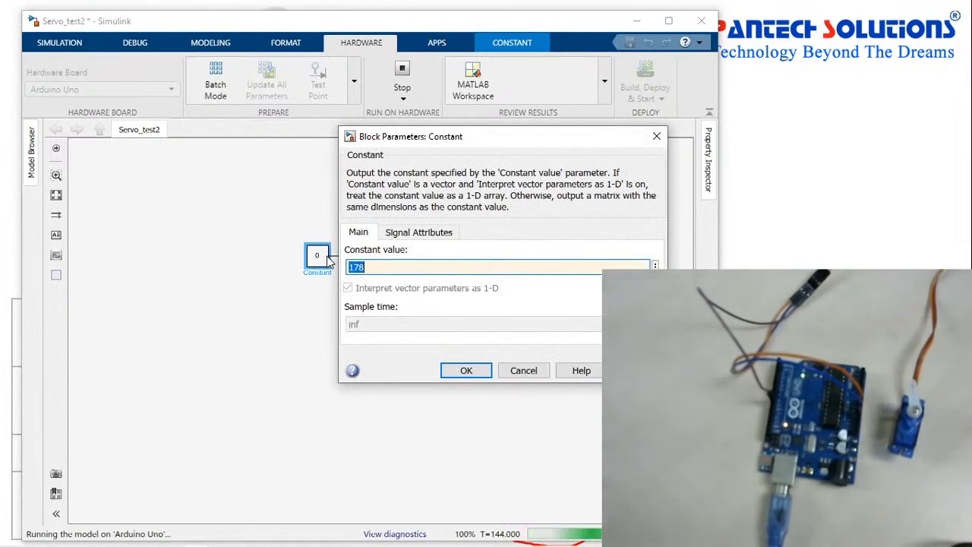
pyautogui.press('Return')
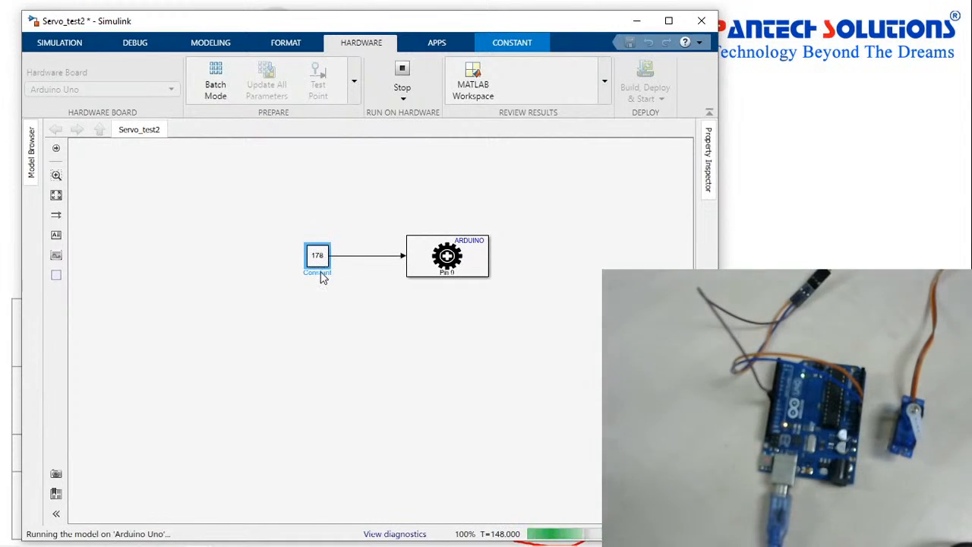
# Set the running model's Constant value to 170 and, in succession, 120 to turn the servo back from its upper limit
pyautogui.doubleClick(317, 259)
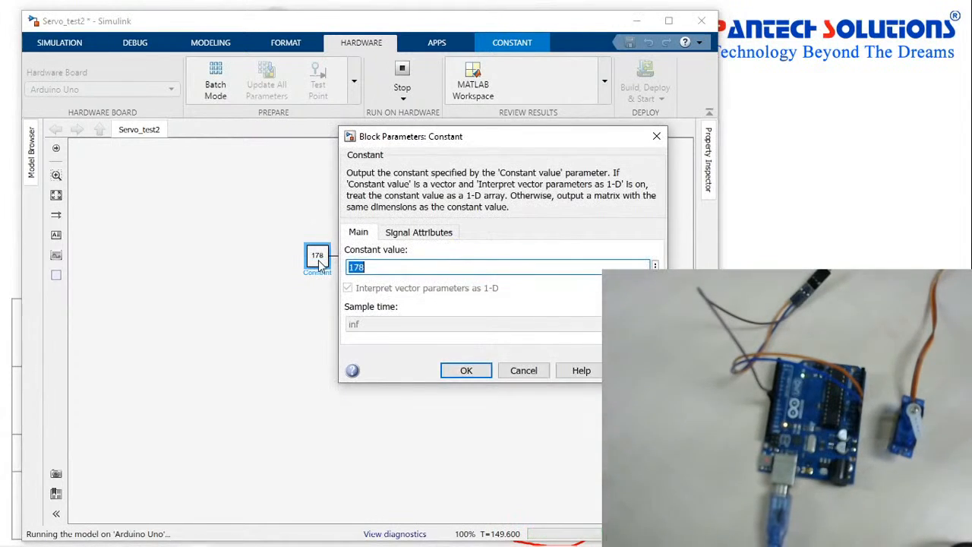
pyautogui.write('170')
pyautogui.press('Return')
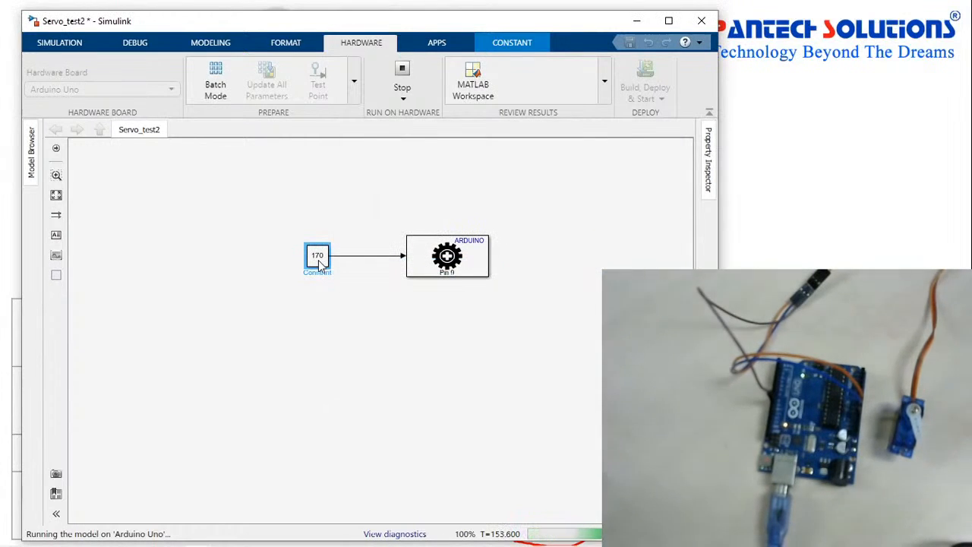
pyautogui.doubleClick(318, 259)
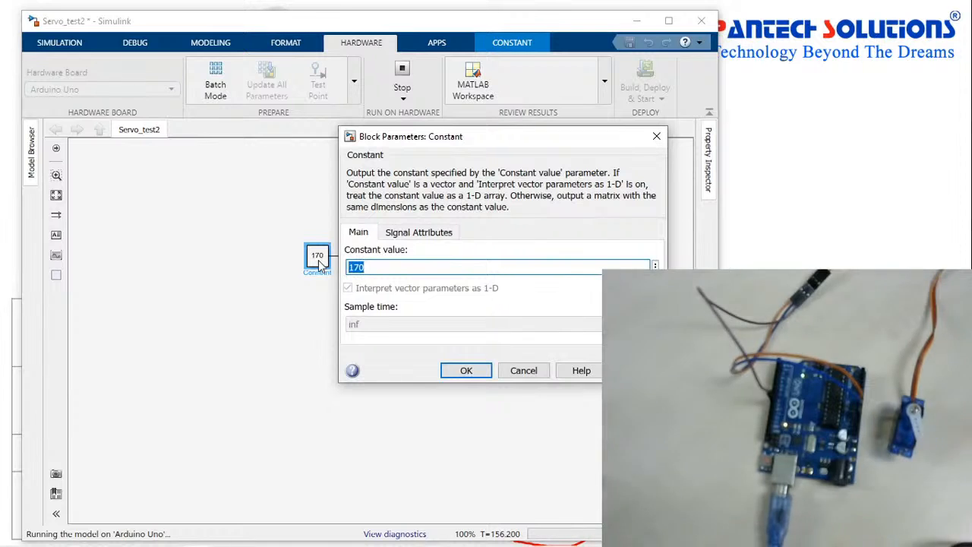
pyautogui.write('1')
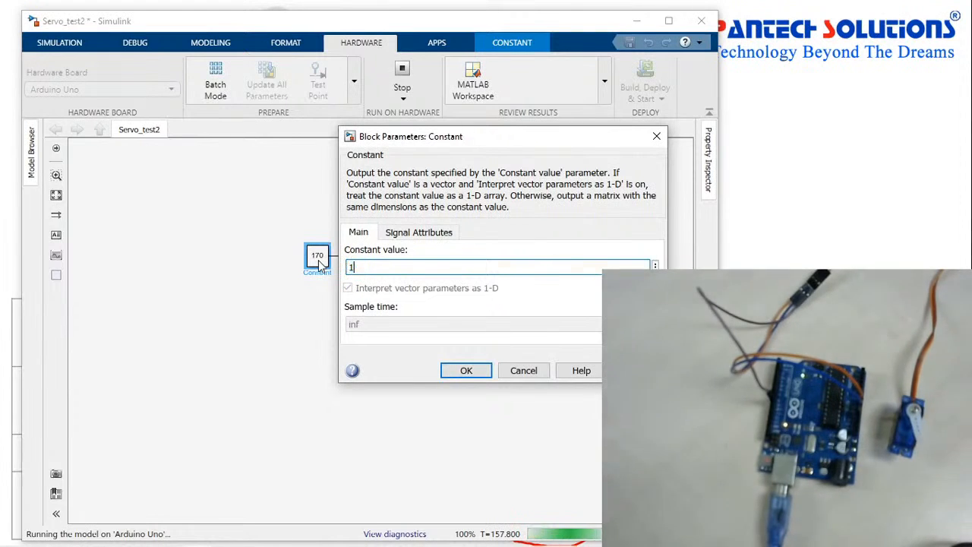
pyautogui.write('20')
pyautogui.press('Return')
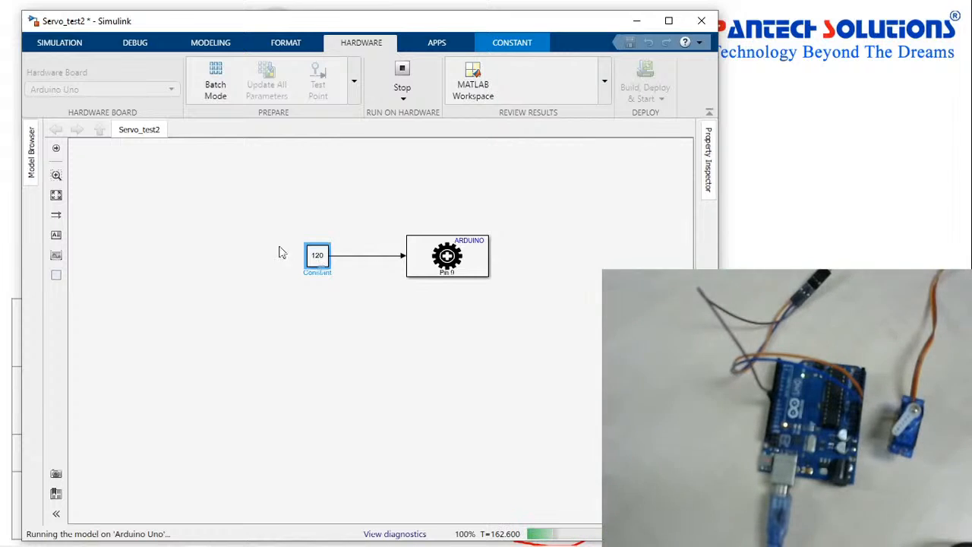
pyautogui.click(66, 43)
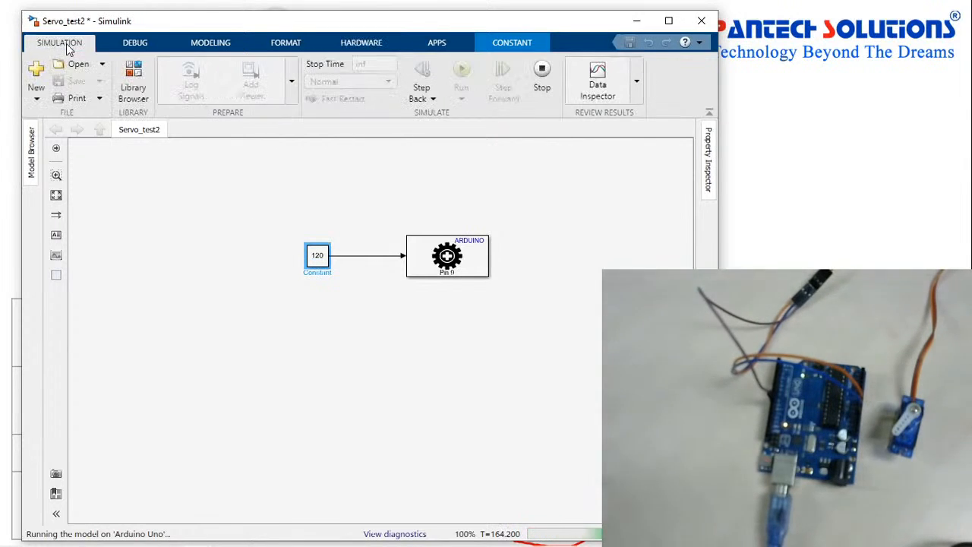
pyautogui.click(199, 258)
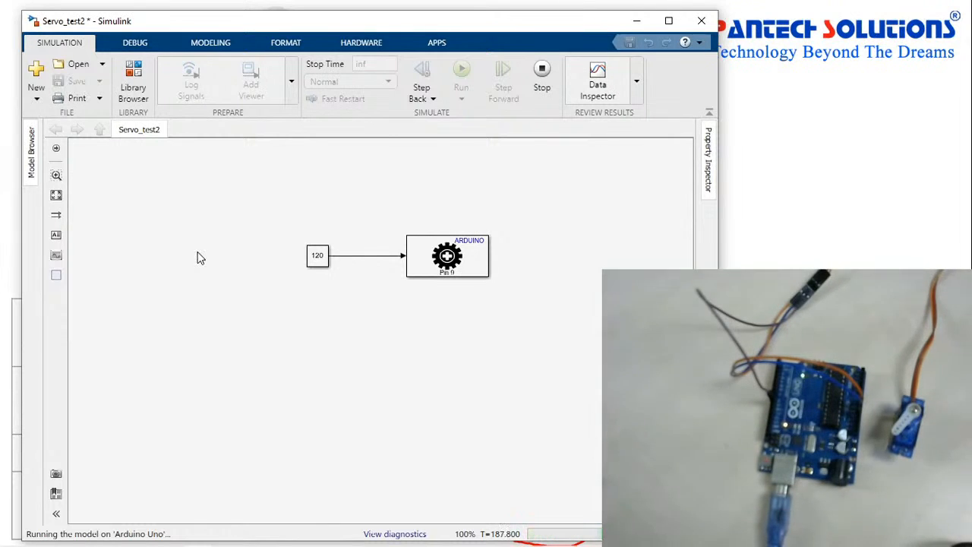
# Switch to the PowerPoint slide show and advance past the Stepper Motor slide to "How to choose Servo or Stepper Motor"
pyautogui.hotkey('alt', 'Tab')
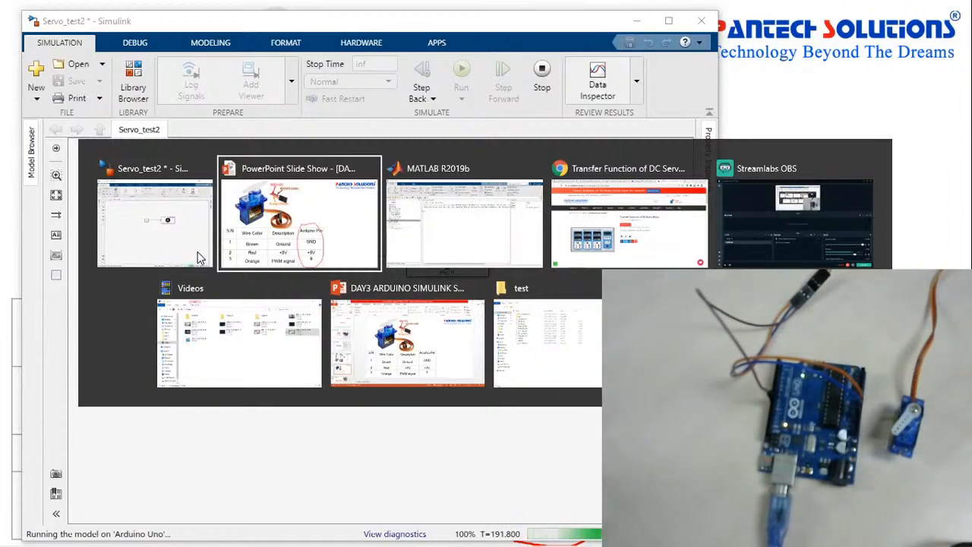
pyautogui.press('Right')
pyautogui.press('Right')
pyautogui.press('Right')
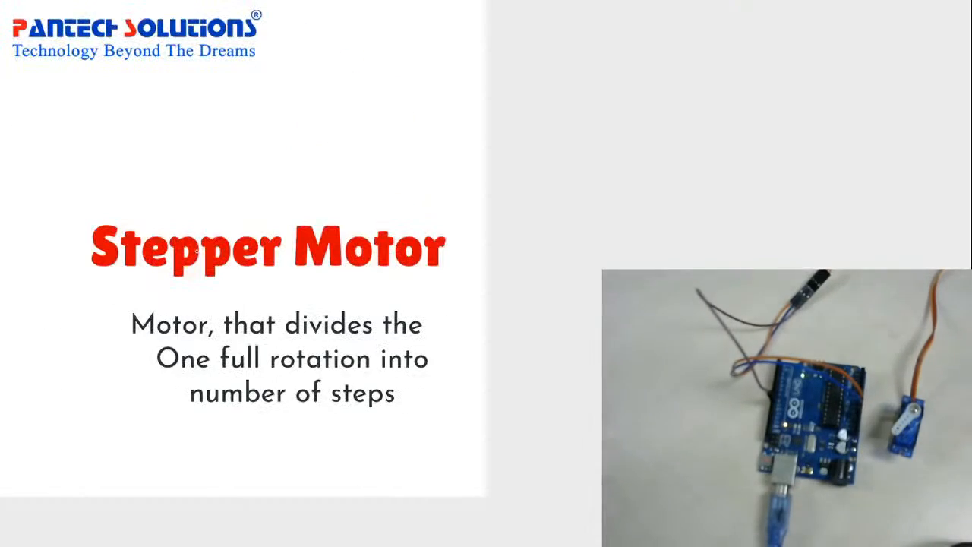
pyautogui.press('Right')
pyautogui.press('Right')
pyautogui.press('Right')
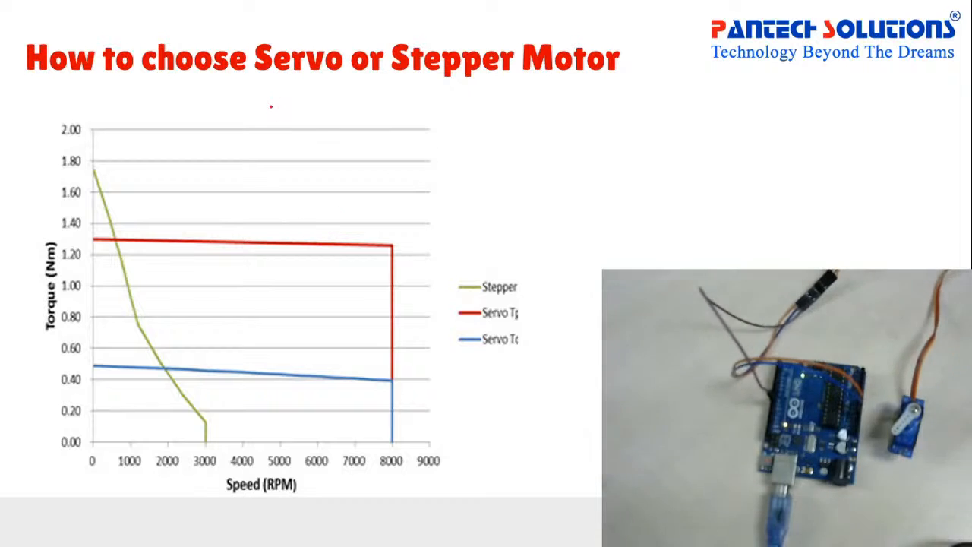
# Circle "choose Servo" and "Stepper Motor" in the slide's title with the red pen
pyautogui.moveTo(257, 98)
pyautogui.mouseDown()
pyautogui.moveTo(346, 76)
pyautogui.moveTo(283, 9)
pyautogui.moveTo(132, 32)
pyautogui.moveTo(246, 114)
pyautogui.moveTo(275, 112)
pyautogui.mouseUp()
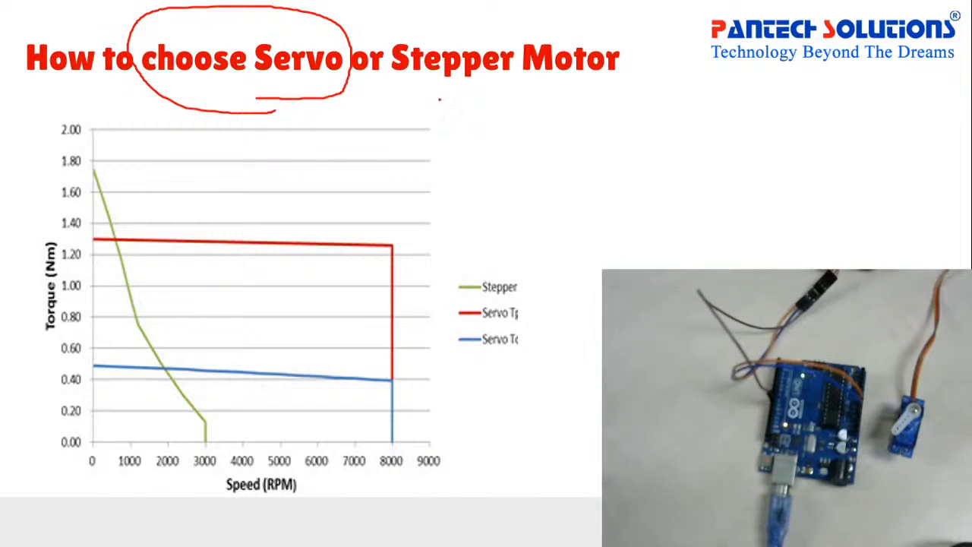
pyautogui.moveTo(411, 100)
pyautogui.mouseDown()
pyautogui.moveTo(406, 8)
pyautogui.moveTo(378, 34)
pyautogui.moveTo(445, 106)
pyautogui.mouseUp()
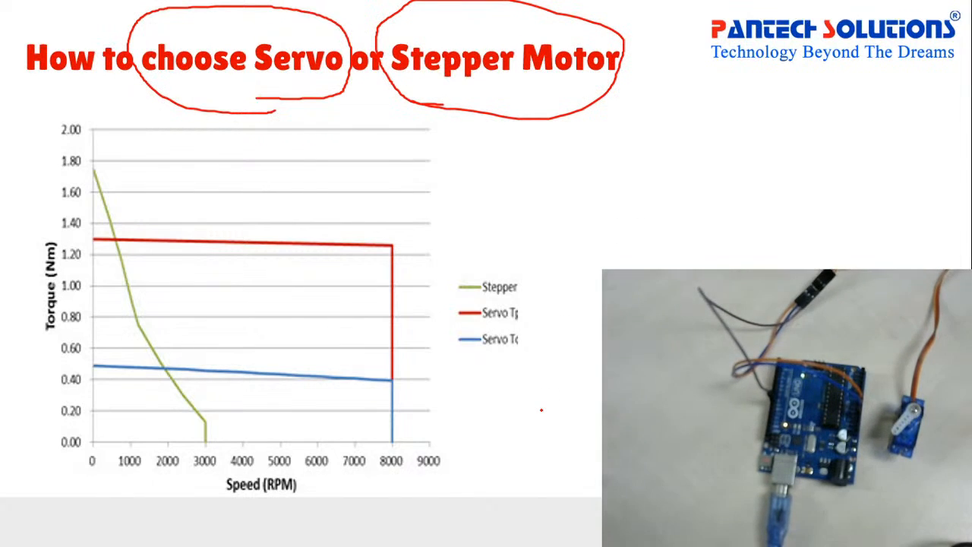